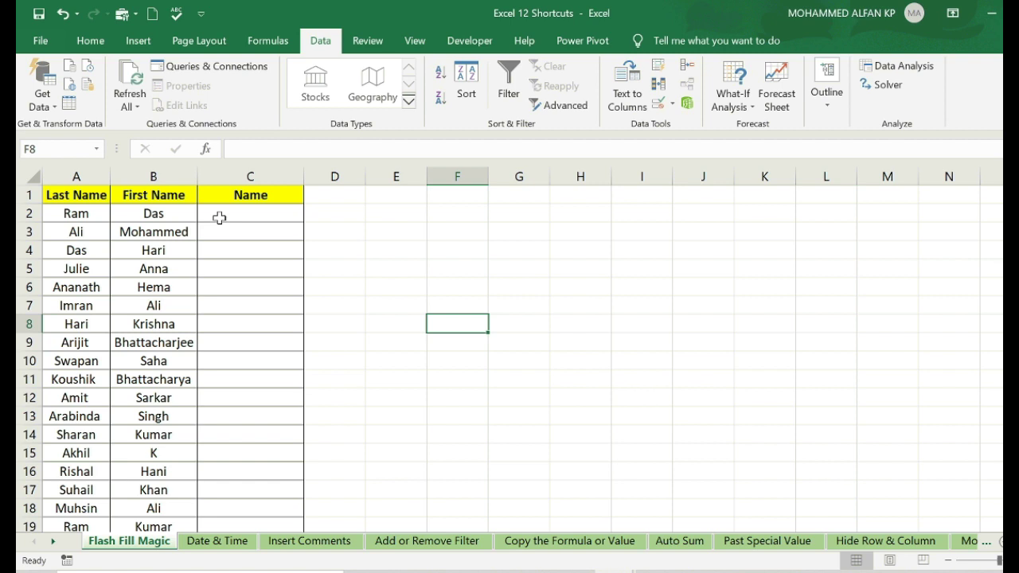
left_click(219, 217)
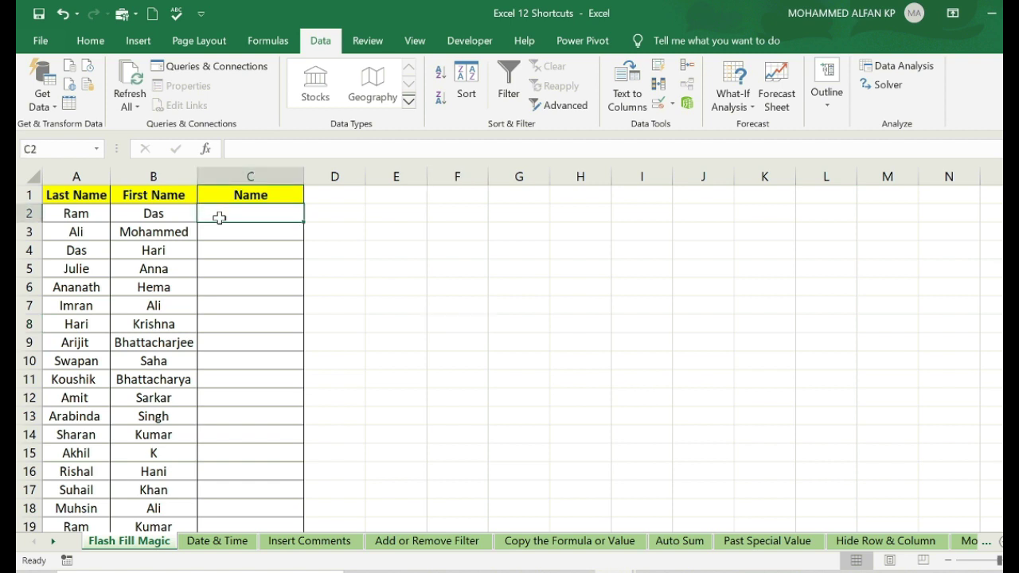
key("Return")
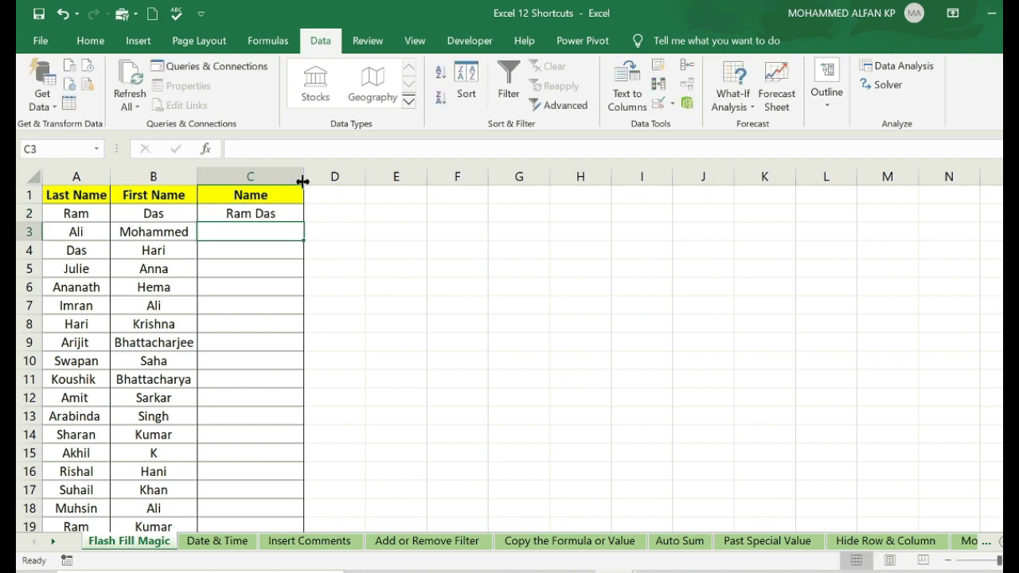
left_click(303, 176)
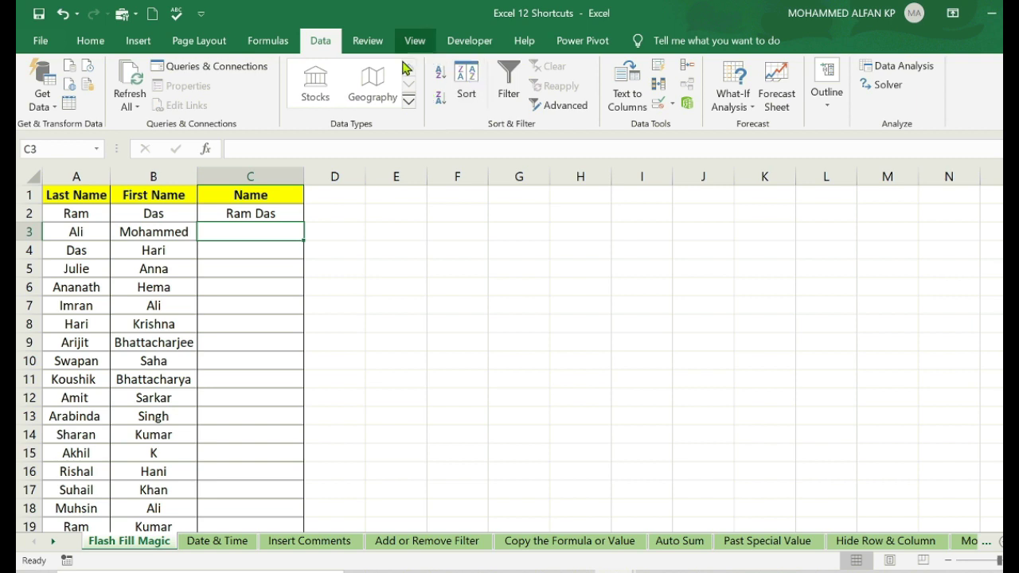
left_click(659, 74)
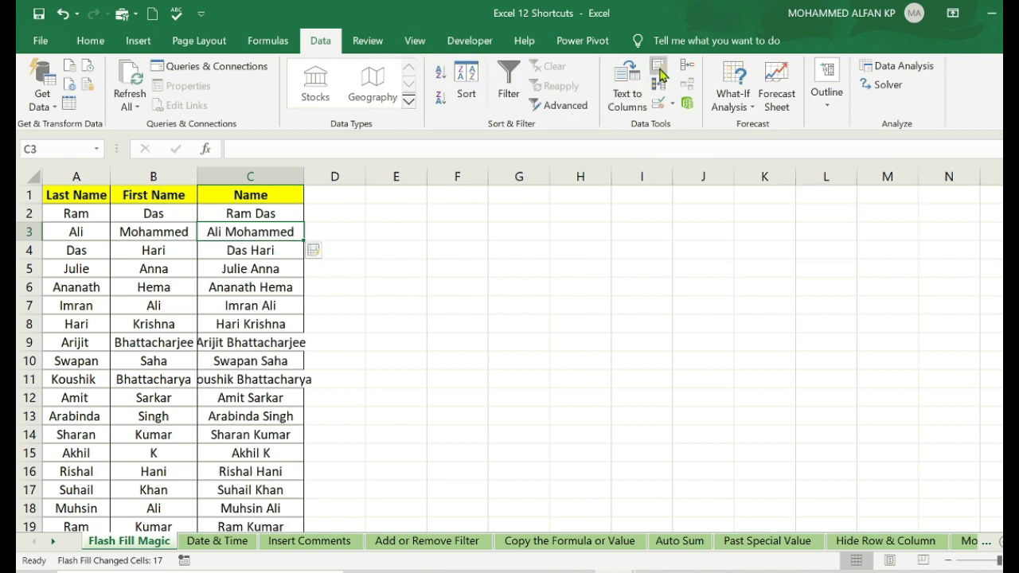
left_click(404, 247)
double_click(304, 175)
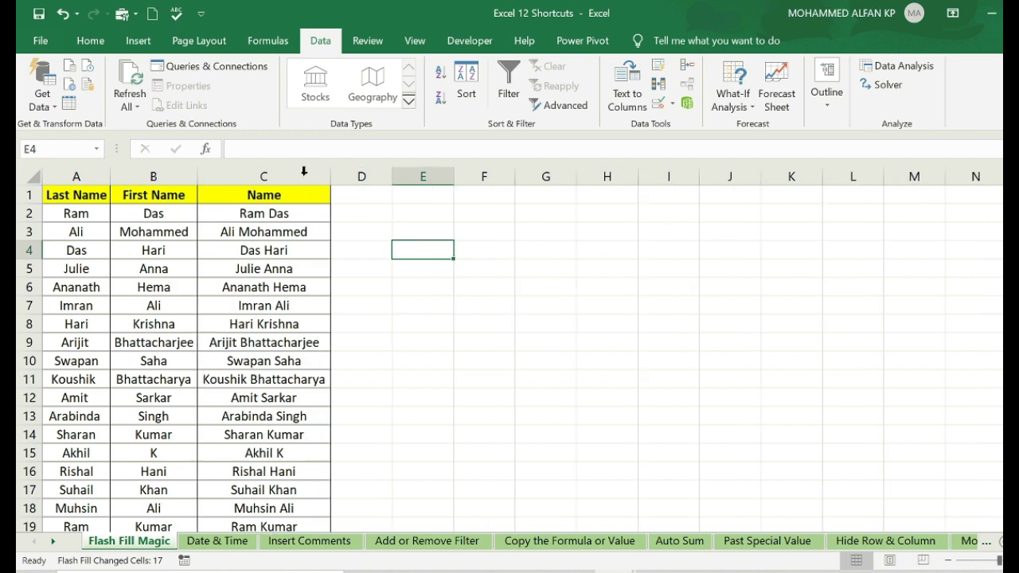
- Clear the flash-filled names from C3:C19
left_click(281, 230)
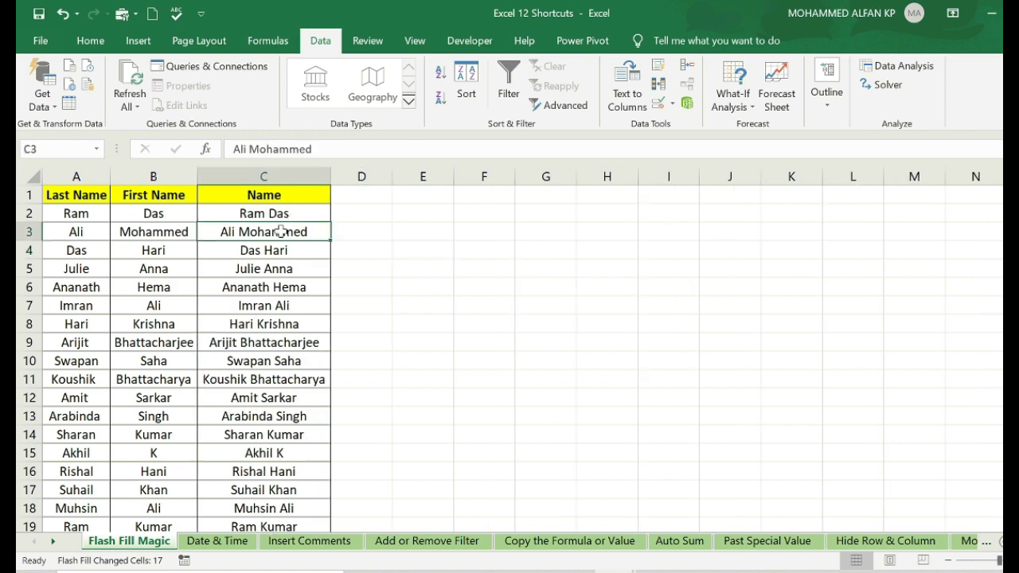
key("ctrl+shift+Down")
key("Delete")
left_click(465, 265)
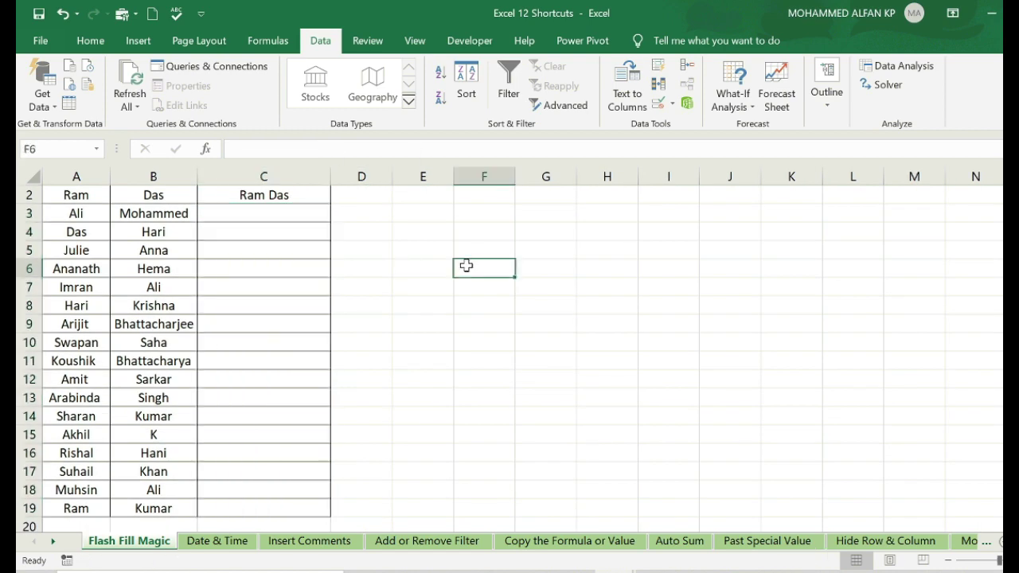
left_click_drag(466, 265, 423, 183)
left_click(342, 266)
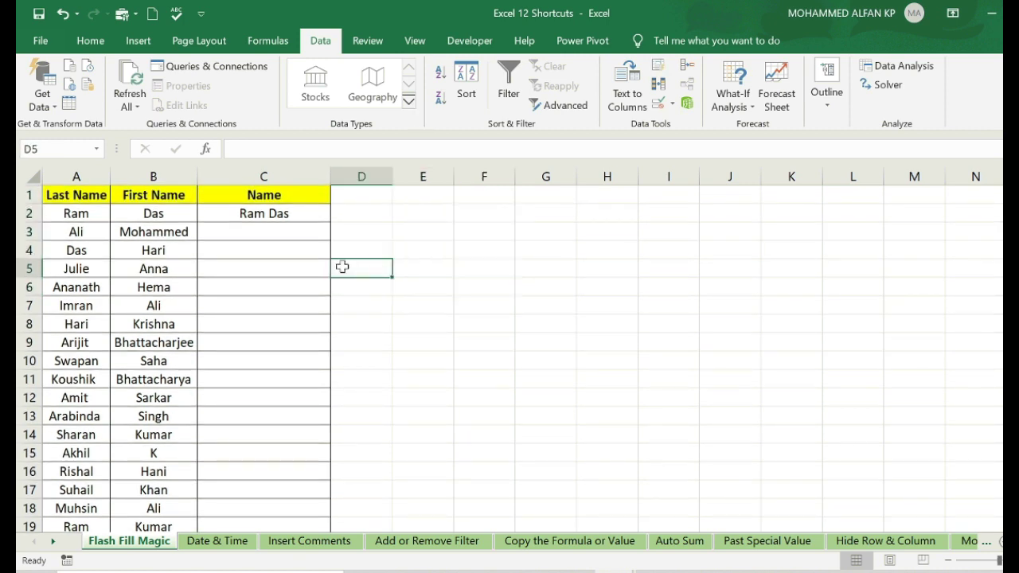
- Re-run Flash Fill (Ctrl+E) from C2 to fill all 17 remaining names
left_click(280, 219)
left_click(418, 265)
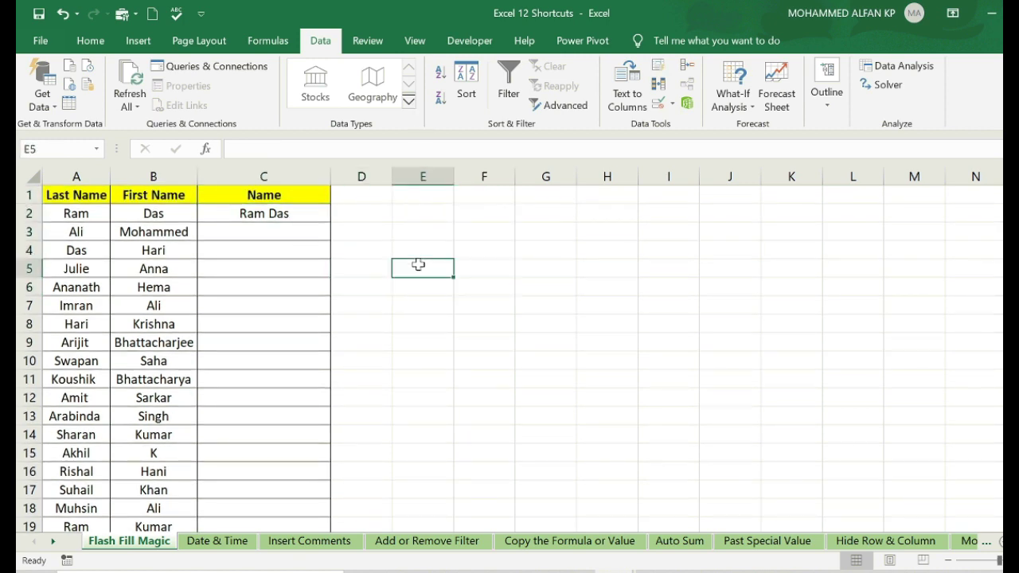
left_click(235, 218)
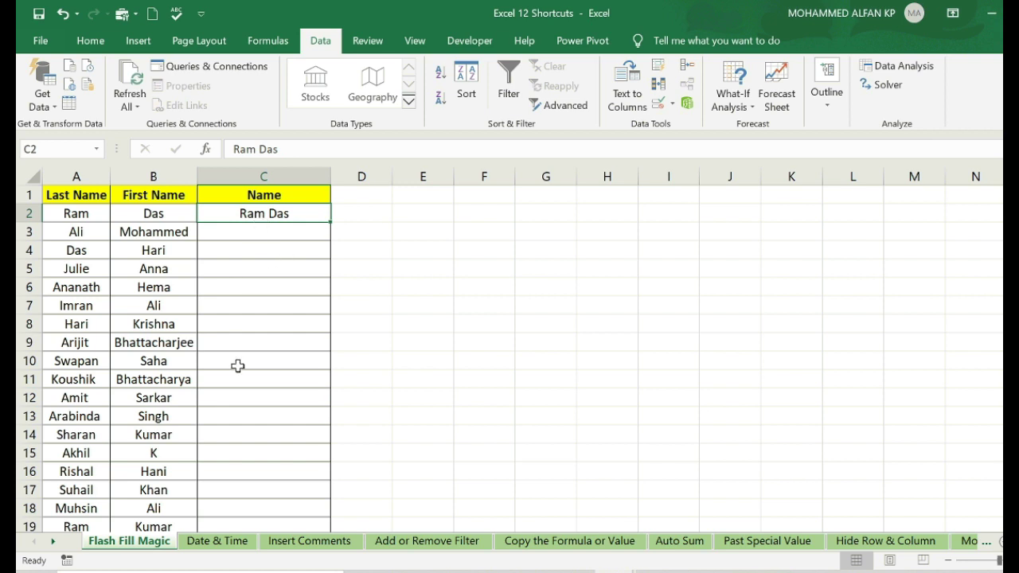
key("ctrl+e")
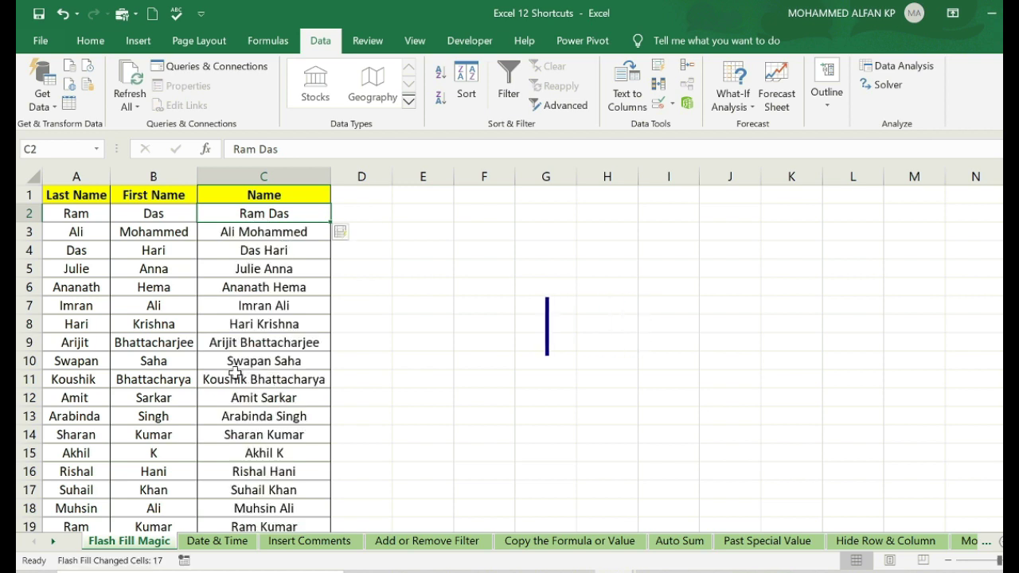
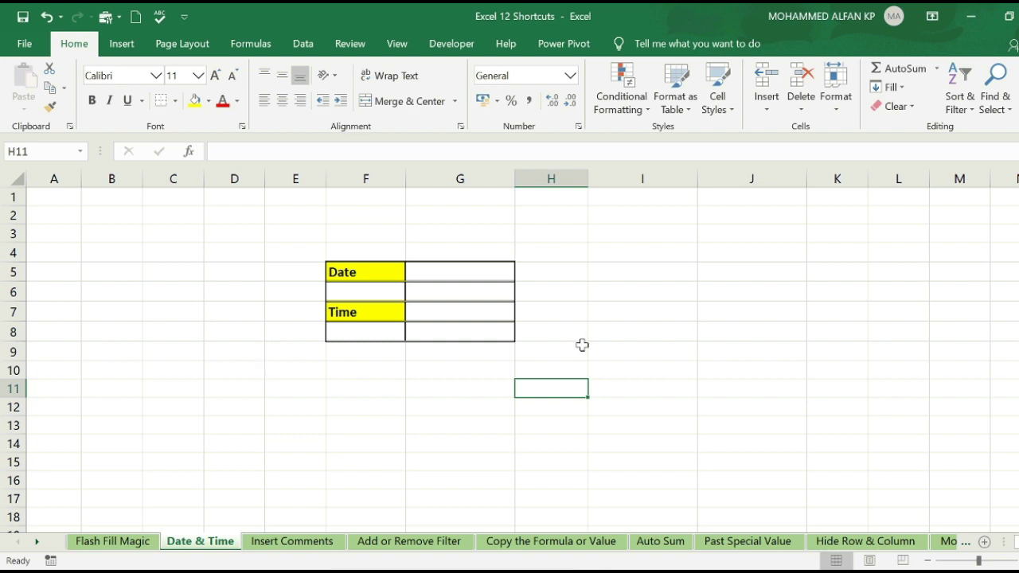
- Enter a Date label in J5 with =TODAY() beside it in K5
left_click(847, 276)
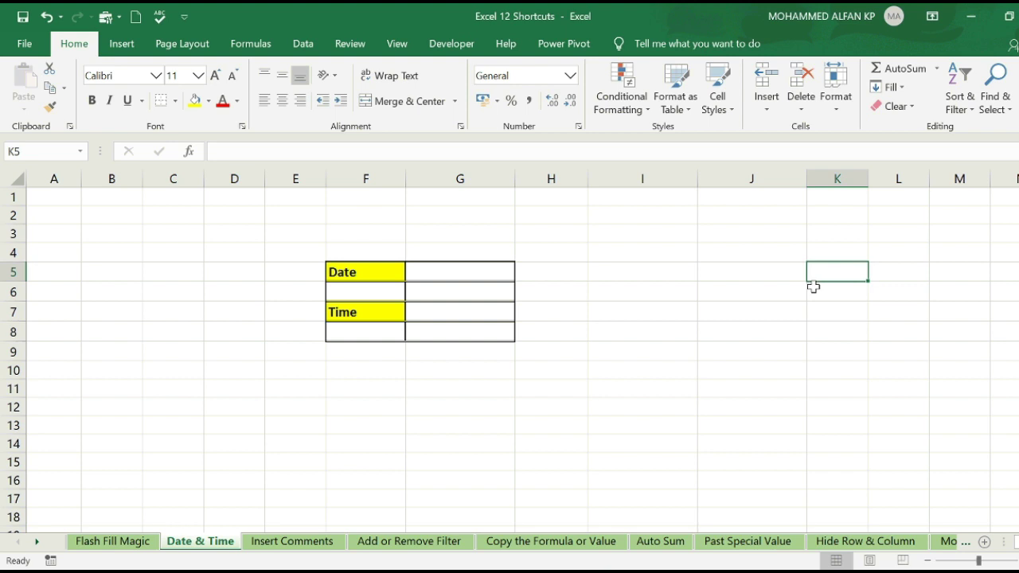
left_click(784, 268)
type("Date")
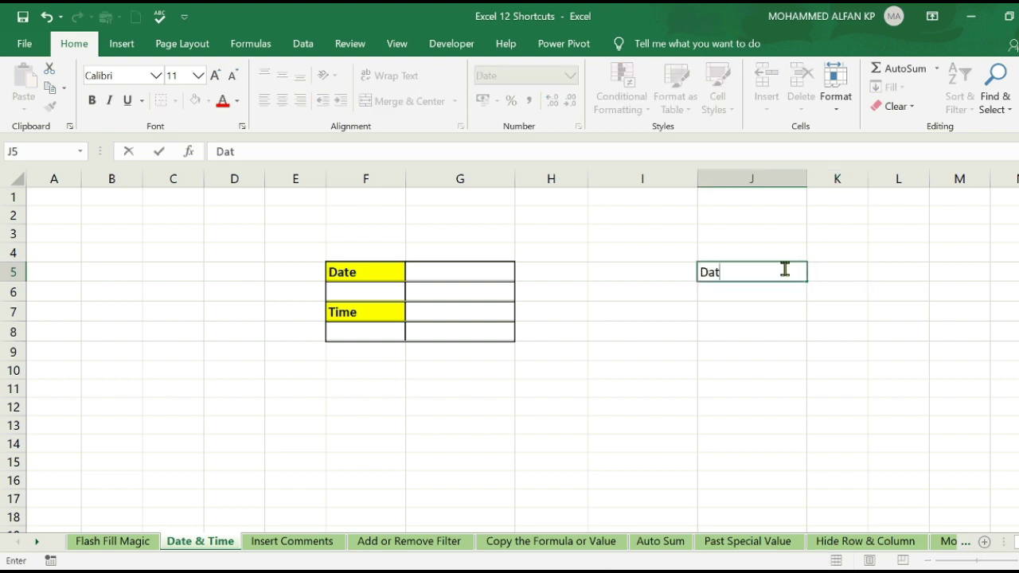
key("Tab")
left_click(752, 273)
type("Date")
key("Tab")
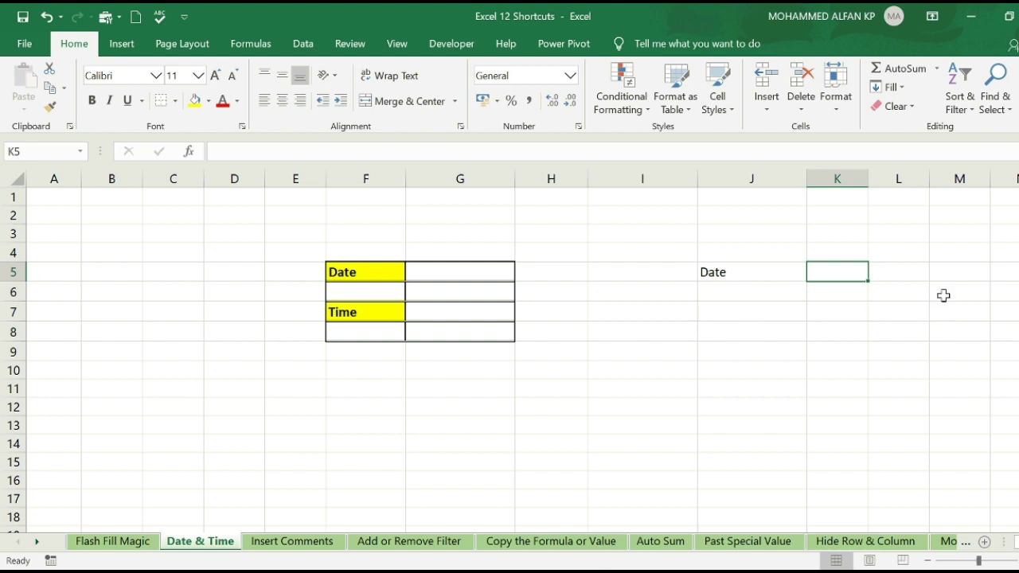
type("=")
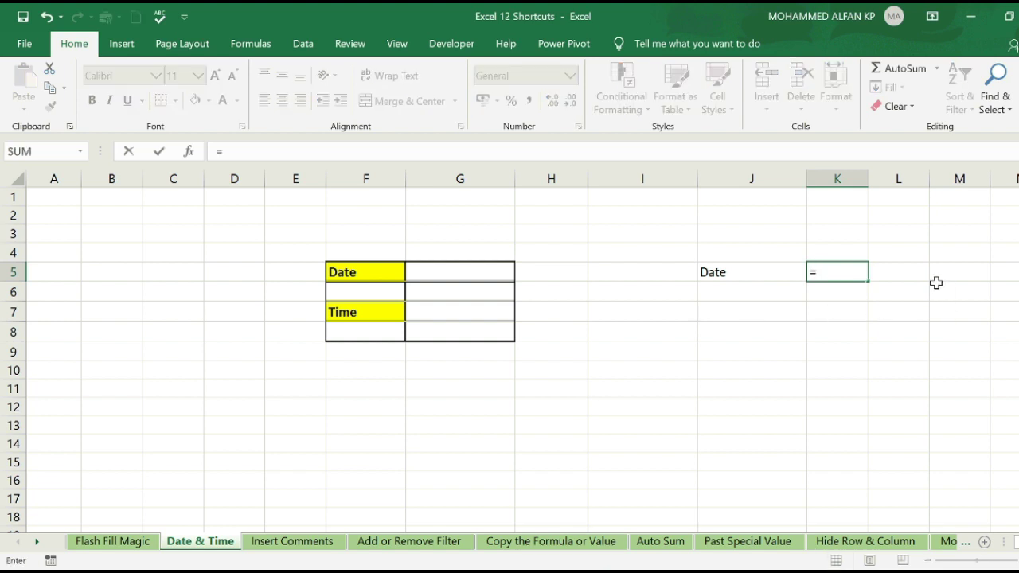
type("today")
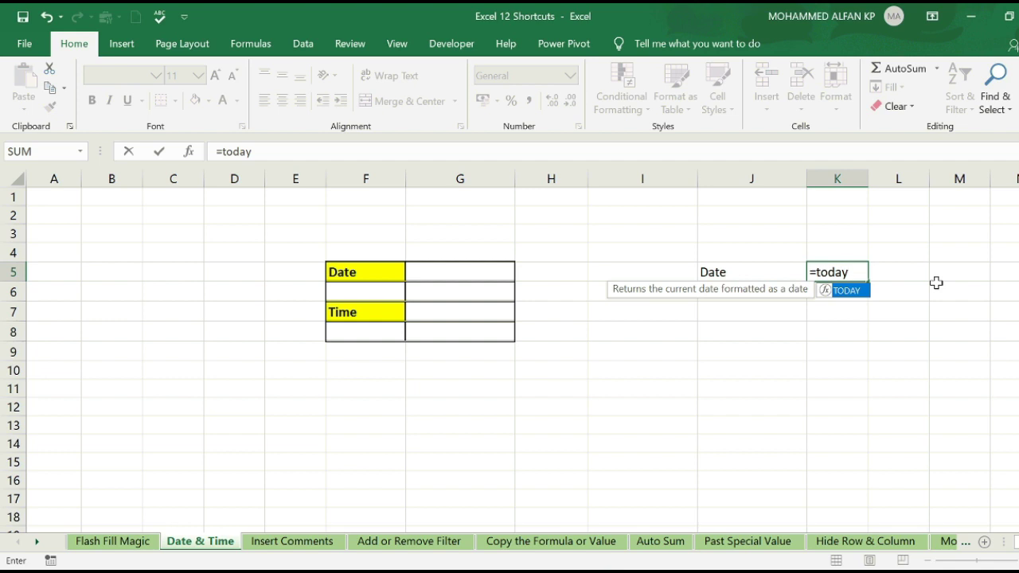
type("()")
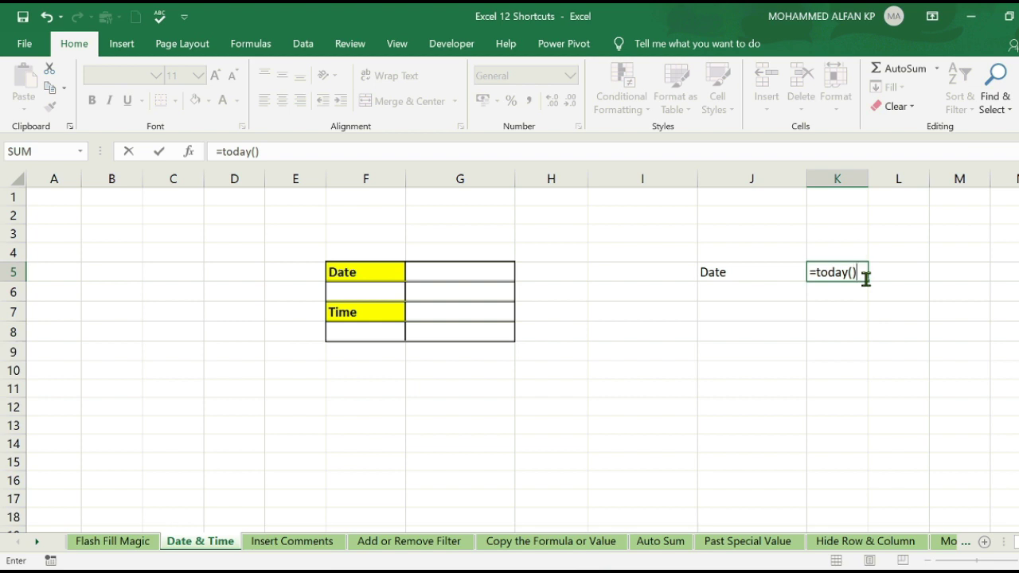
key("Return")
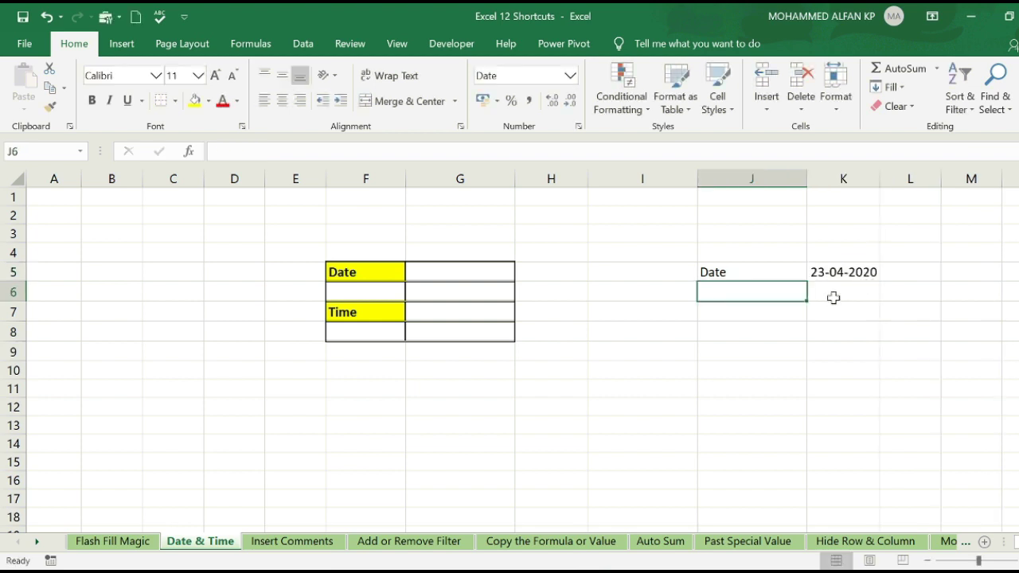
- Add a Time label in J6 with =NOW() beside it in K6
type("Time")
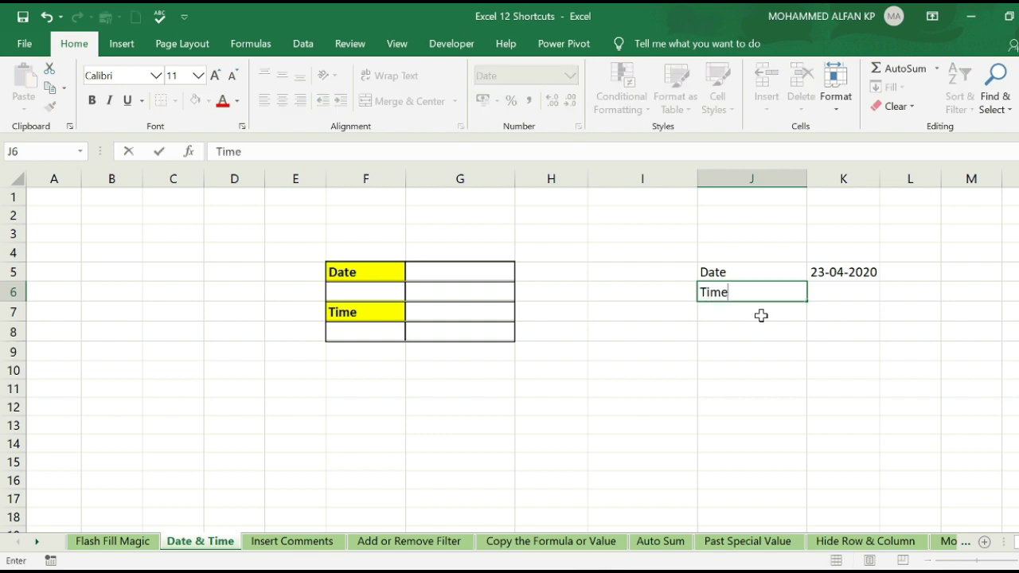
key("Tab")
type("=now")
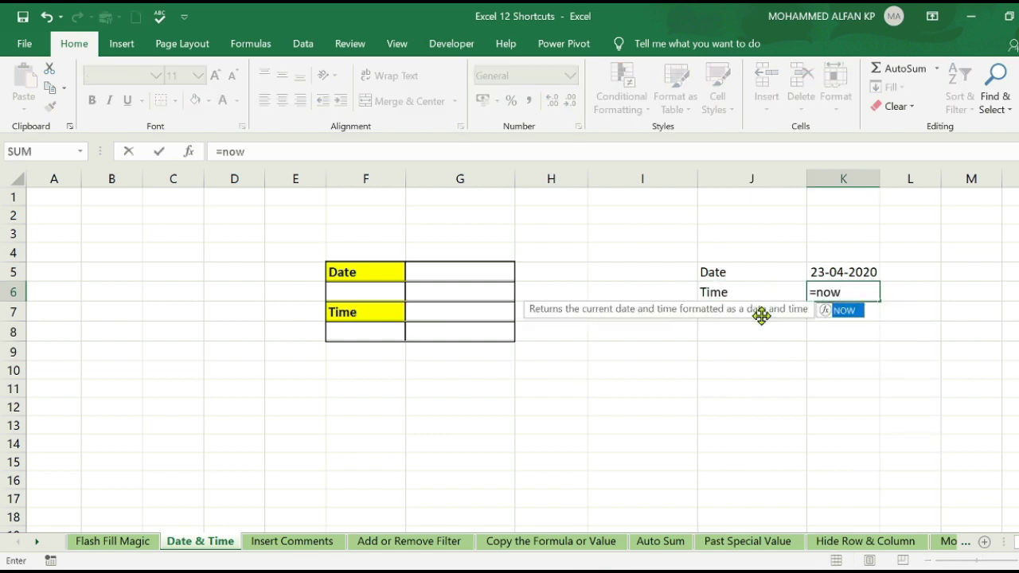
type("()")
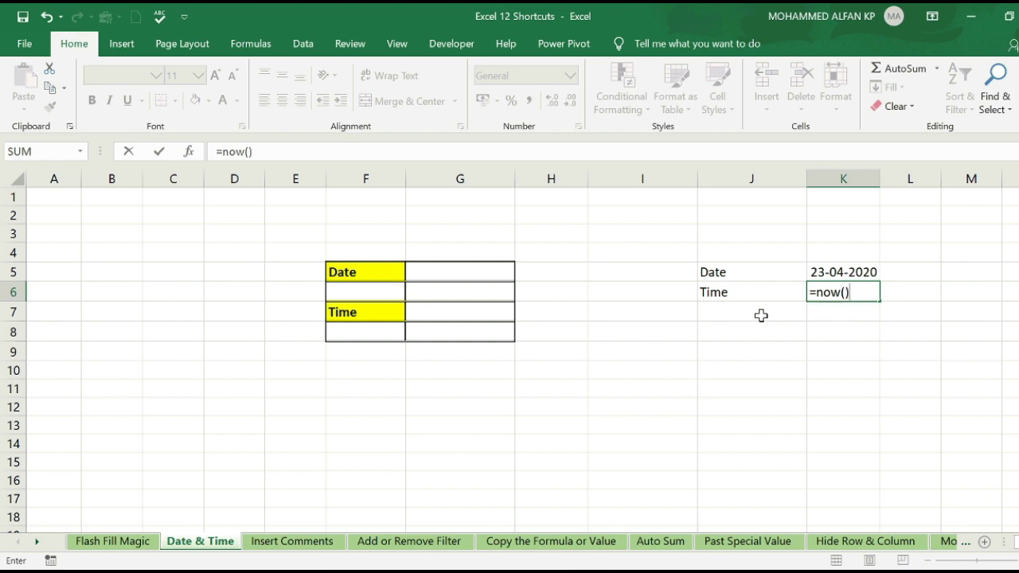
left_click(760, 316)
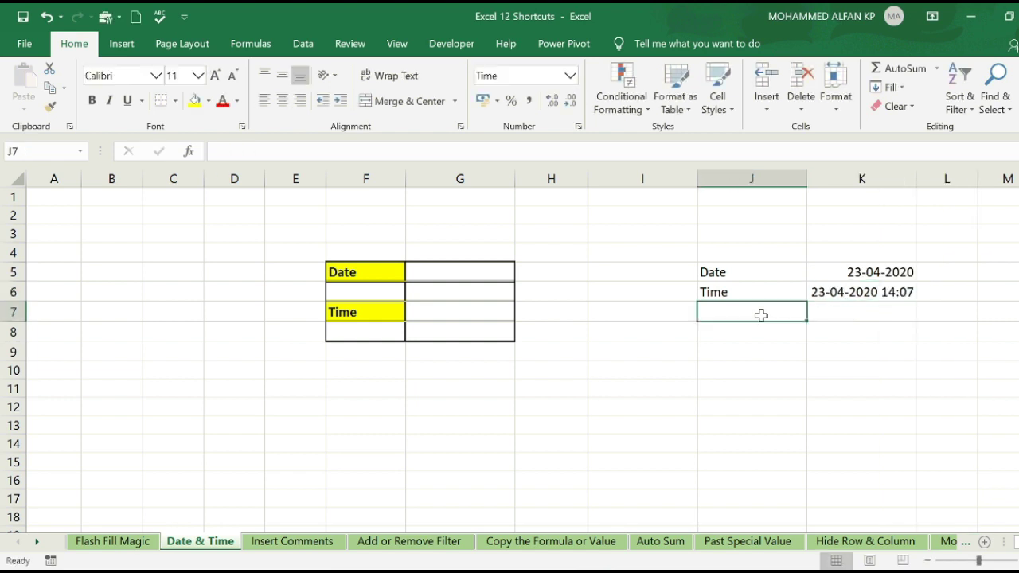
left_click(879, 335)
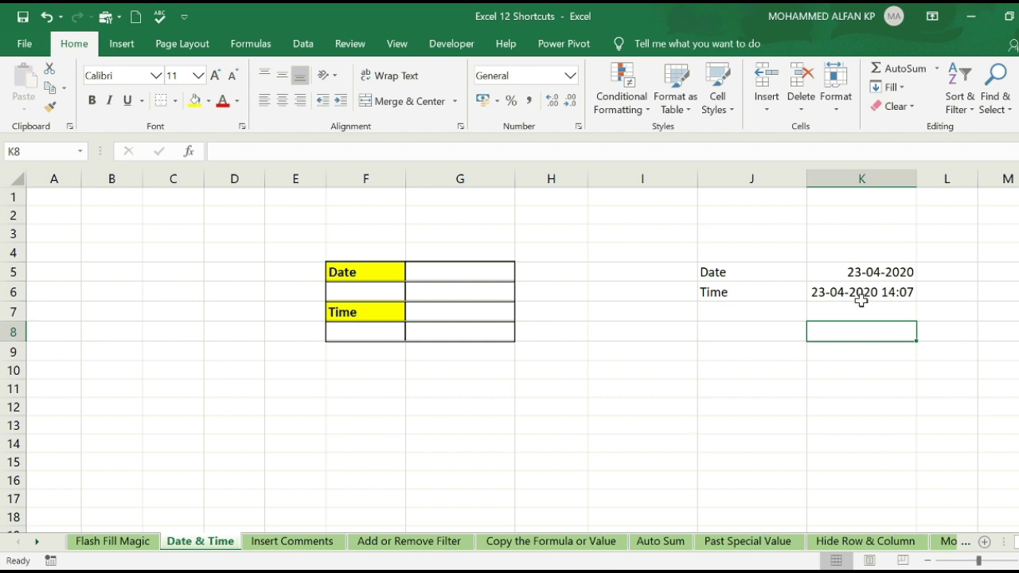
left_click(853, 390)
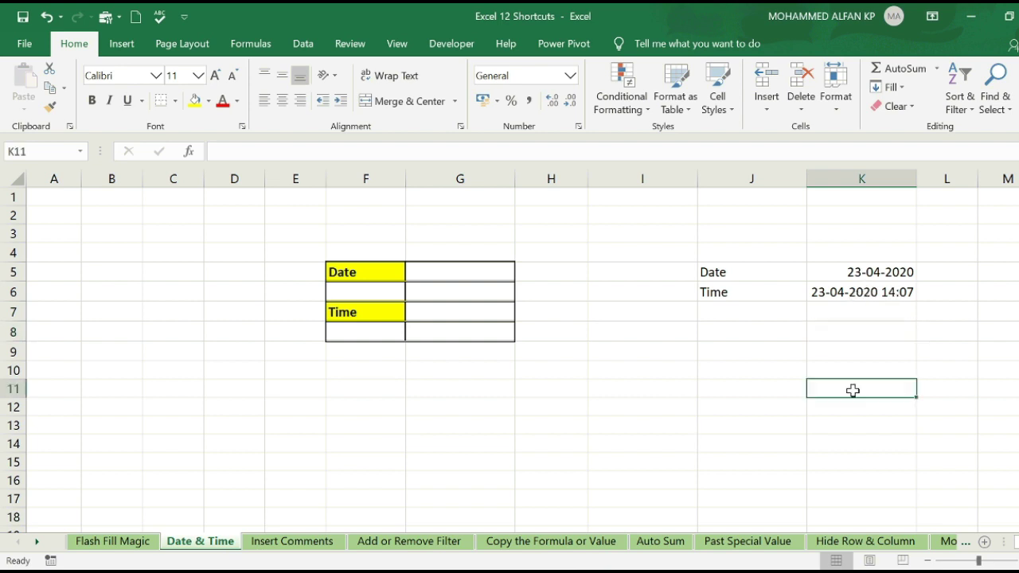
left_click(837, 291)
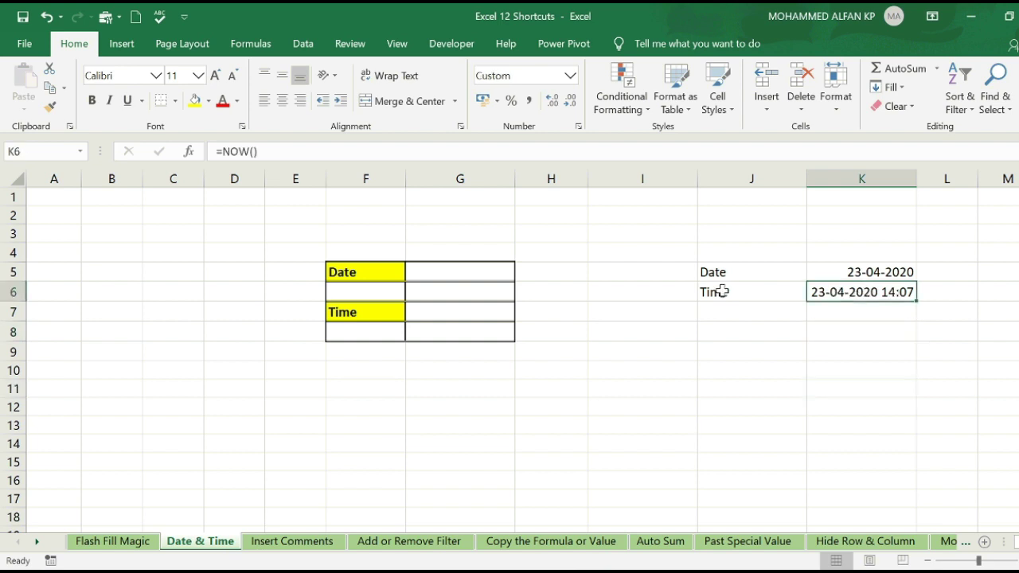
- Apply the Time number format to K6 so it shows 14:07:53
right_click(844, 299)
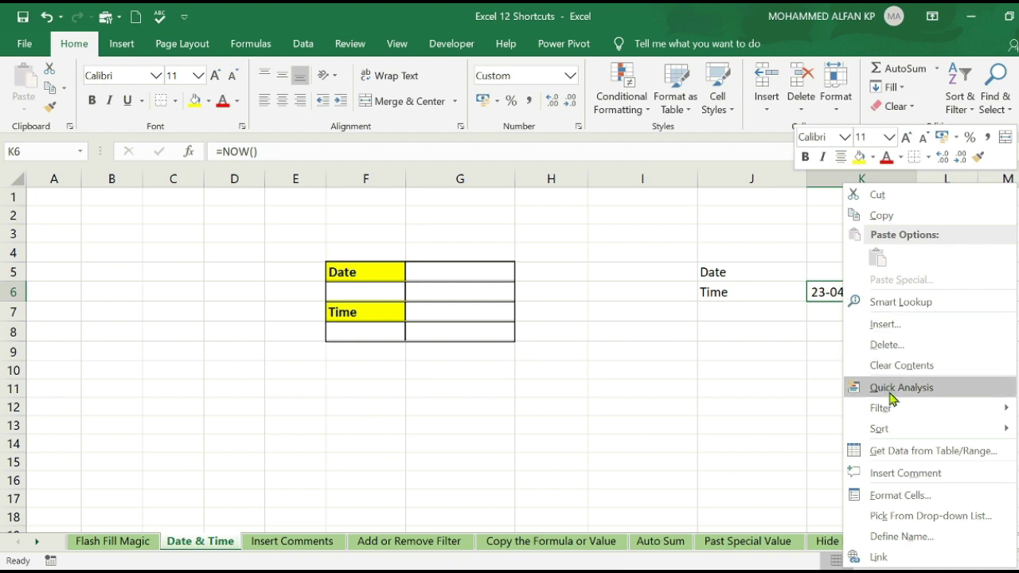
left_click(909, 497)
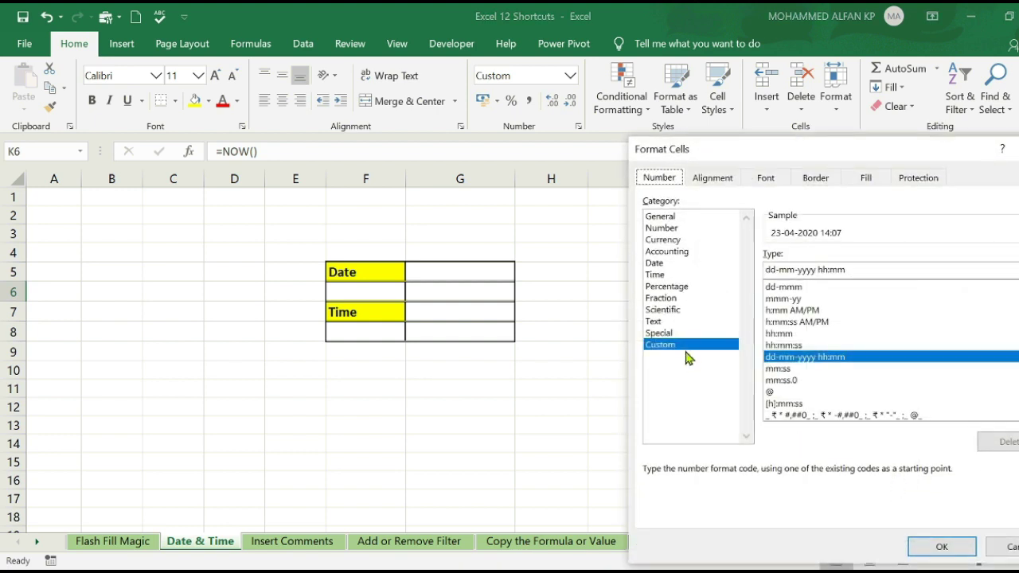
left_click(667, 277)
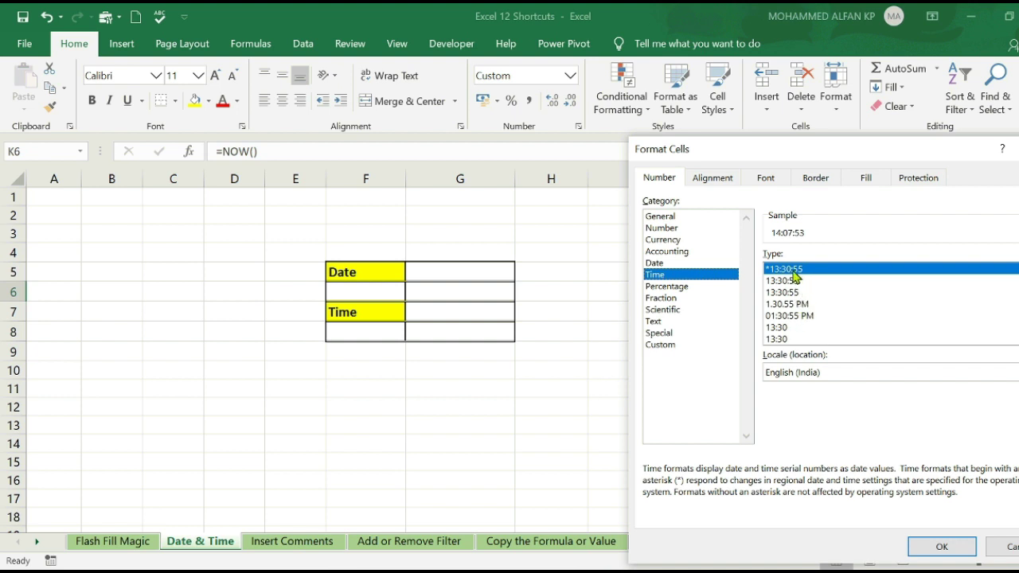
left_click(937, 546)
- Compare the TODAY formula in K5 with the NOW formula in K6
left_click(886, 384)
left_click(868, 293)
left_click(868, 270)
left_click(866, 292)
left_click(860, 272)
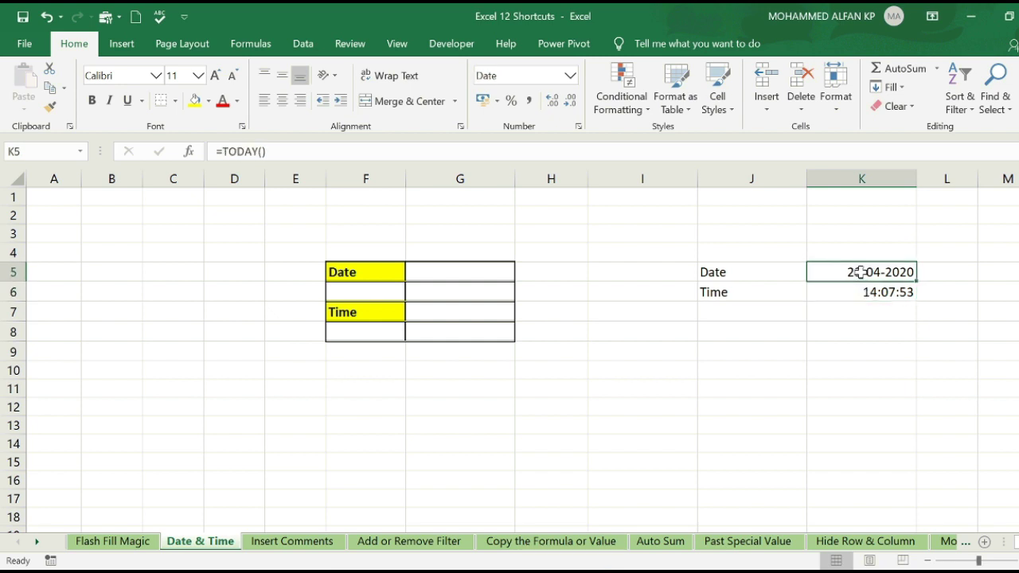
- Delete the Date and Time labels and their TODAY and NOW results in J4:K7
left_click(848, 296)
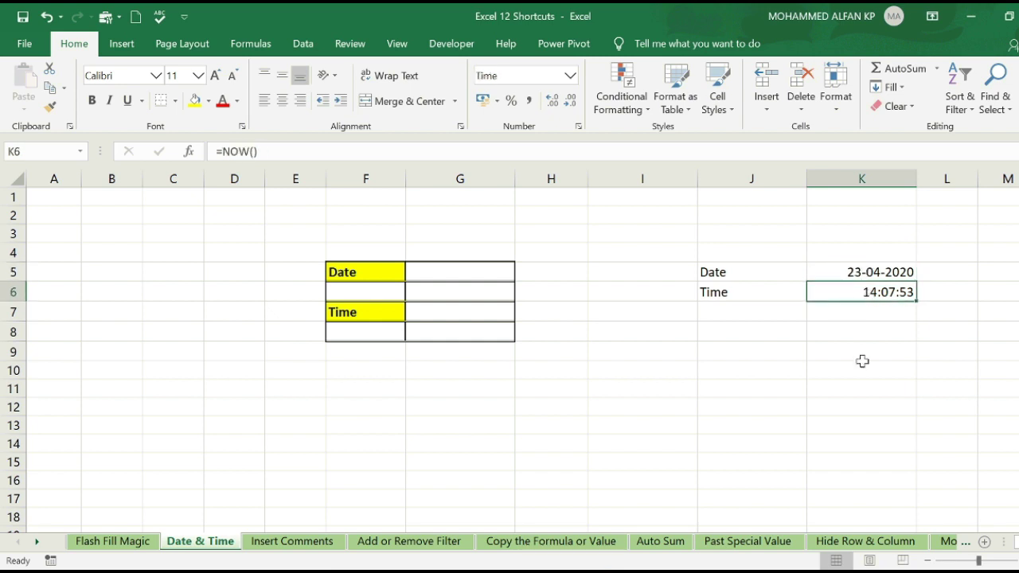
left_click_drag(748, 272, 878, 294)
left_click(903, 343)
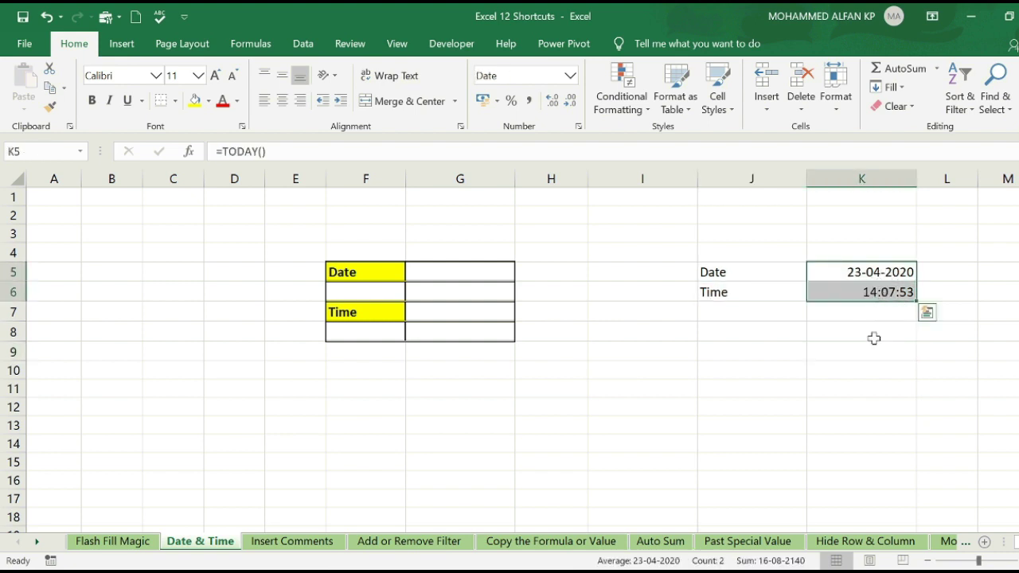
left_click(859, 273)
left_click_drag(857, 268, 847, 285)
left_click(837, 352)
left_click(757, 364)
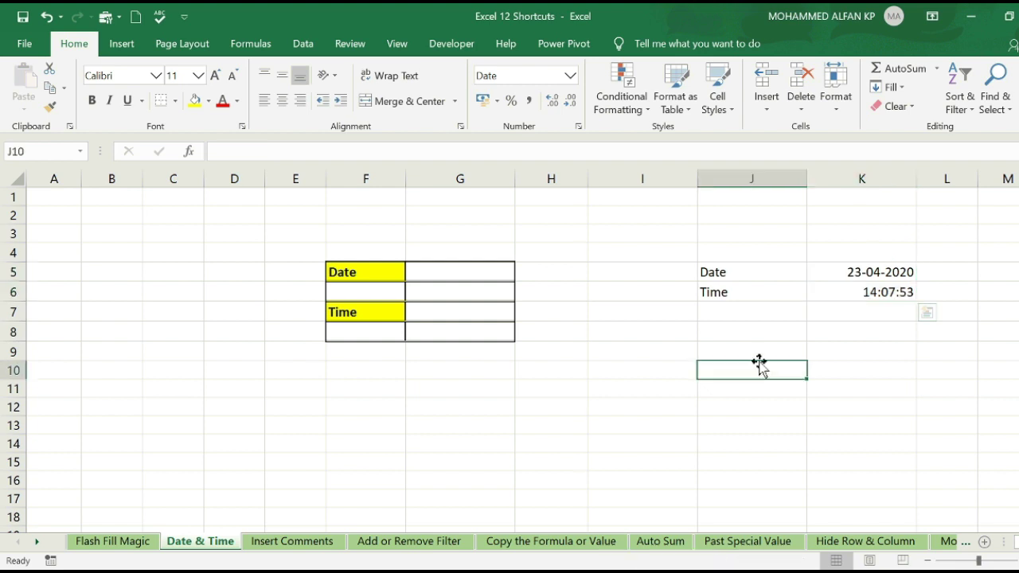
left_click_drag(700, 253, 881, 316)
key("Delete")
- Insert today's date, 23-04-2020, into G5 with Ctrl+;
left_click(596, 356)
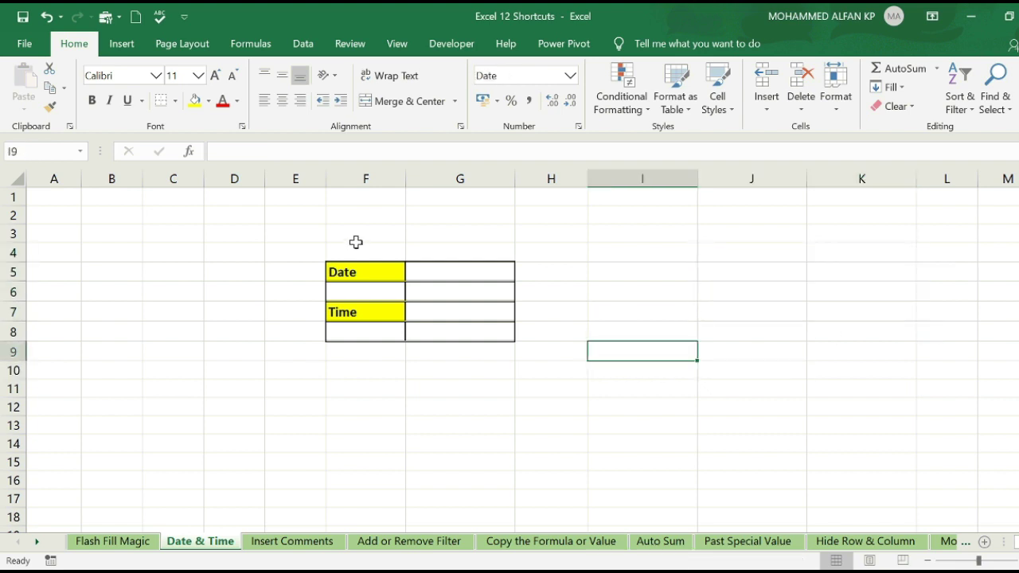
left_click(359, 271)
left_click(358, 309)
left_click(366, 270)
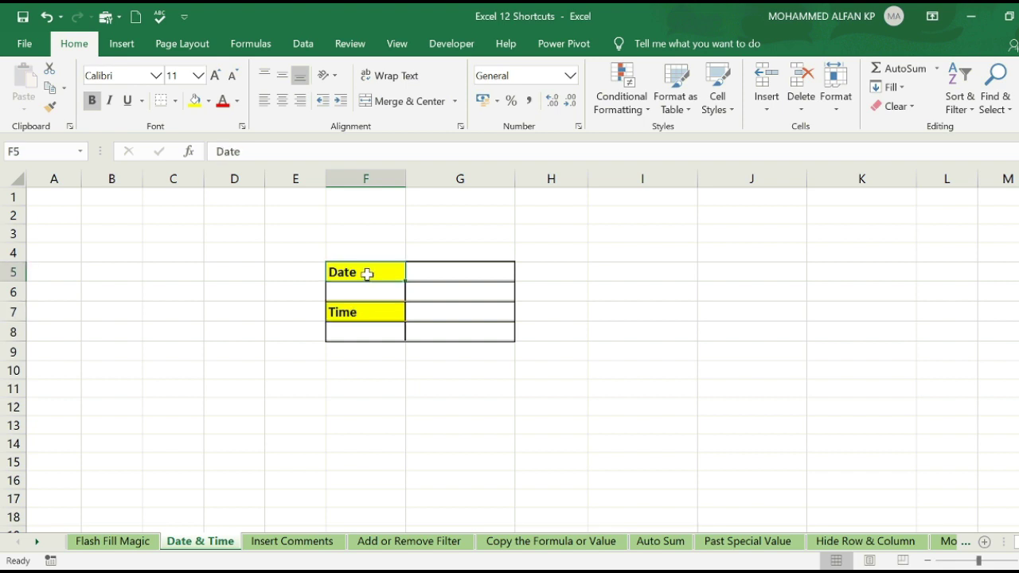
left_click(471, 273)
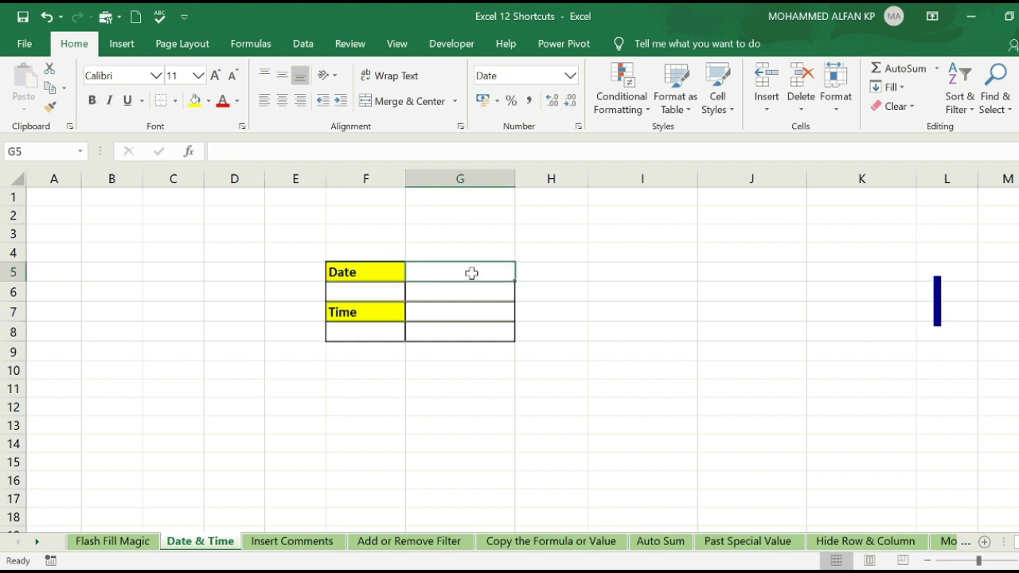
key("ctrl+semicolon")
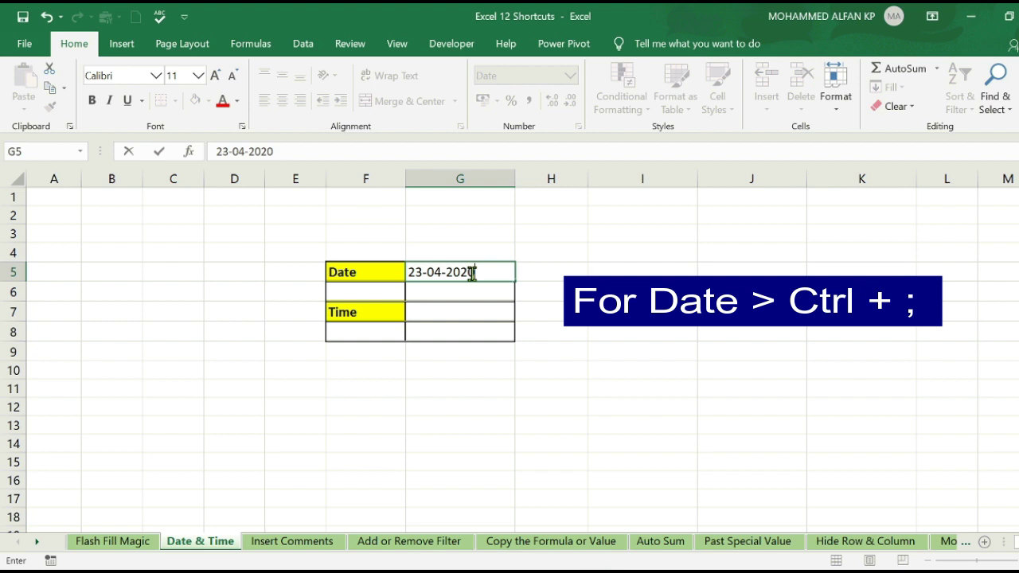
key("Return")
- Insert the current time, 14:08, into G7 with Ctrl+Shift+;, then select G5:G7
left_click(456, 313)
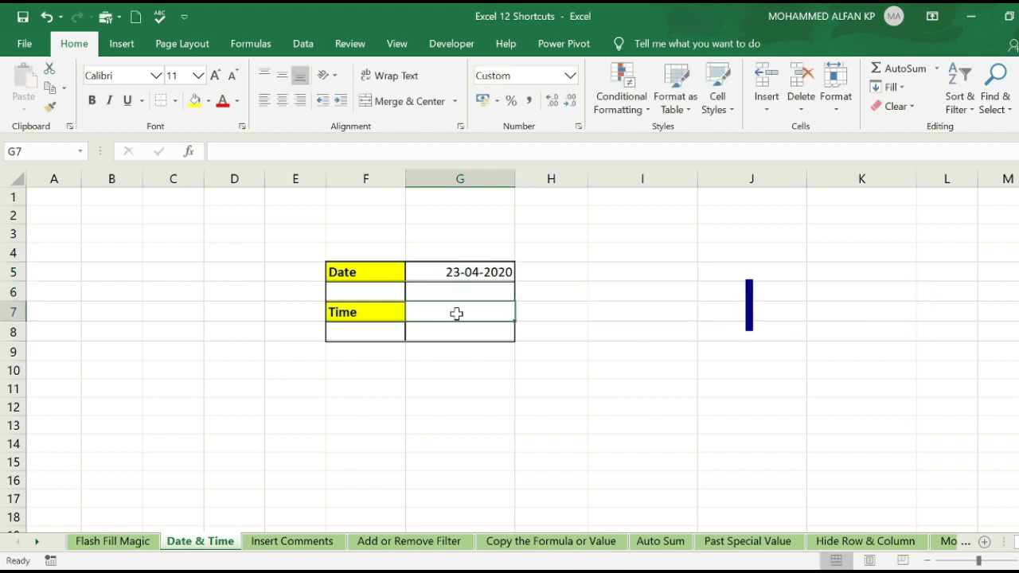
key("ctrl+shift+semicolon")
key("Return")
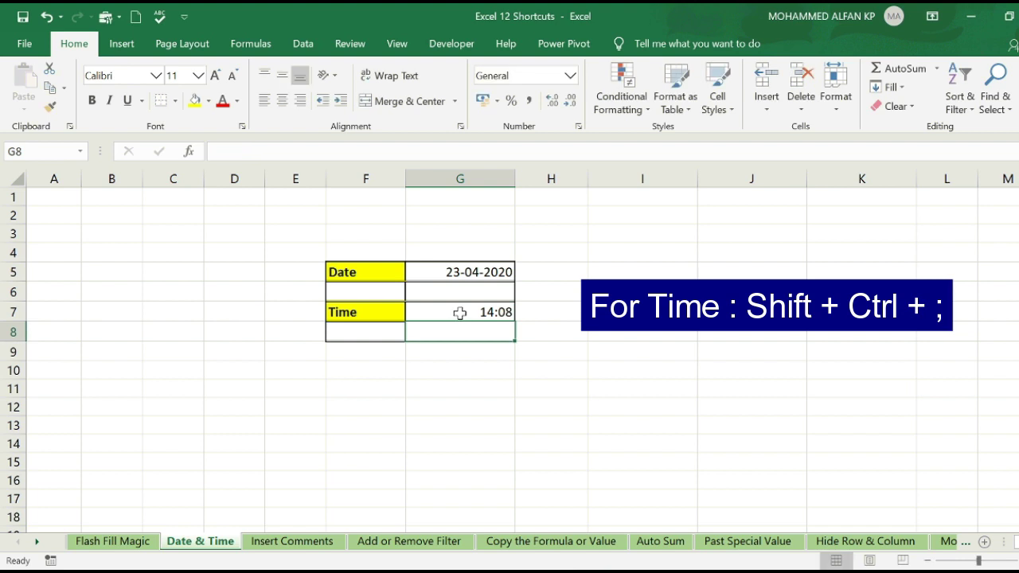
left_click(609, 333)
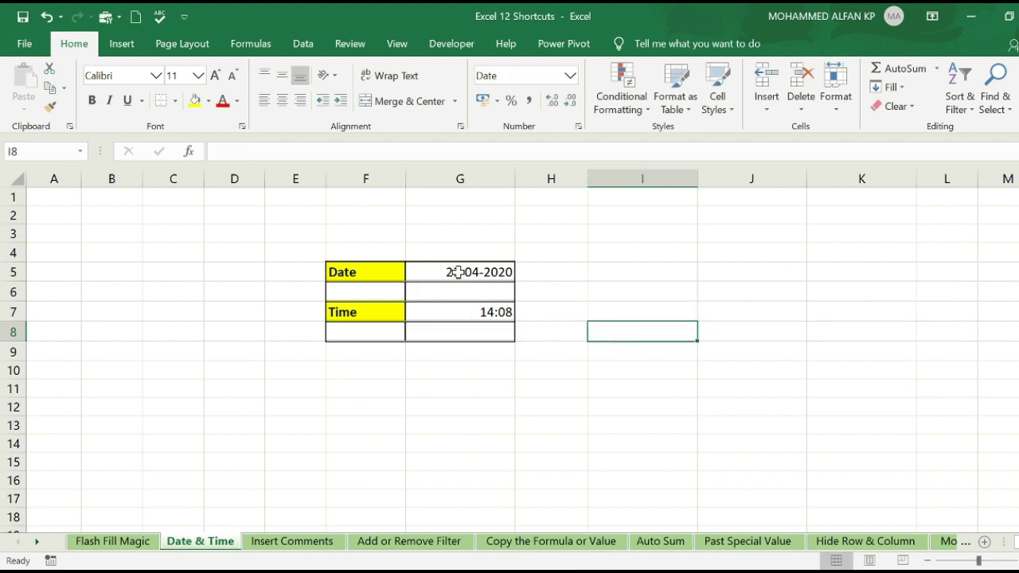
left_click_drag(457, 271, 469, 312)
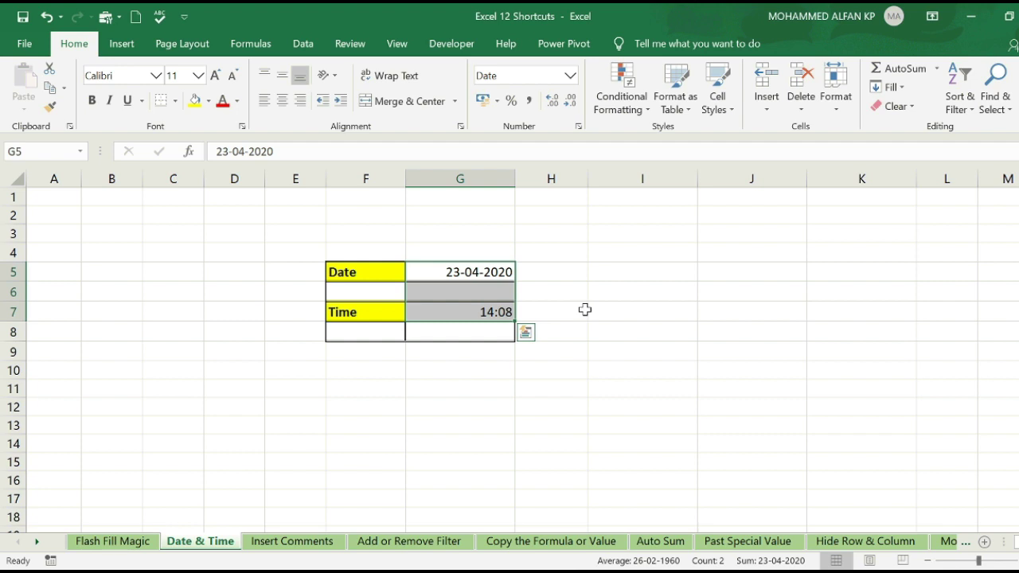
left_click(585, 309)
left_click_drag(482, 273, 470, 312)
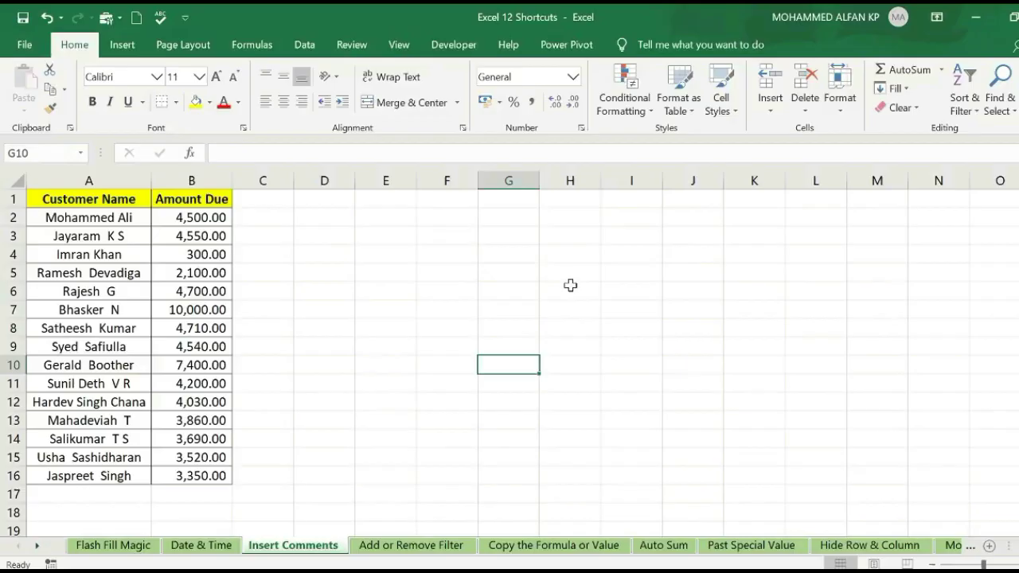
- Switch to the Insert Comments sheet showing the Customer Name and Amount Due table
left_click(570, 285)
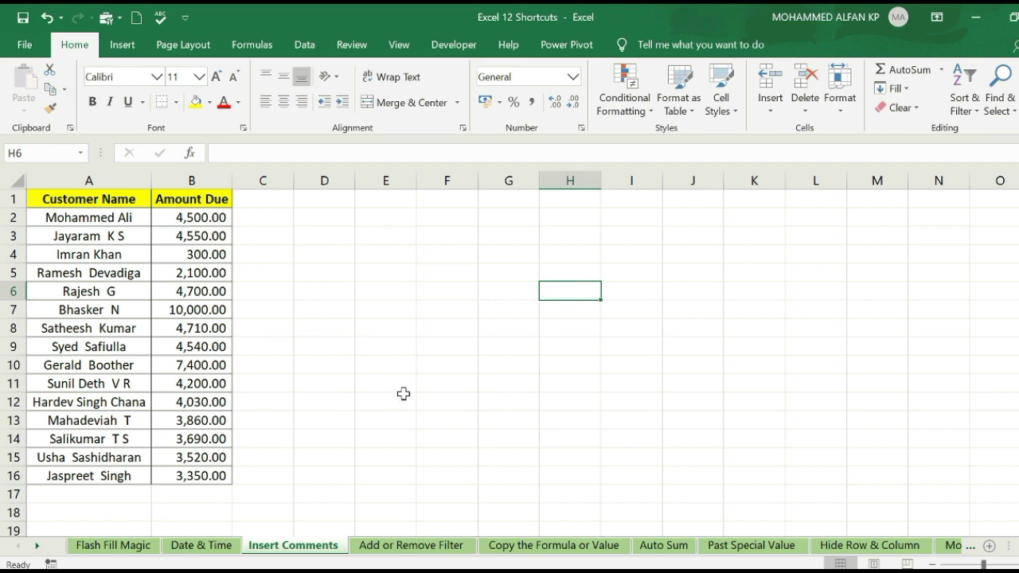
- Select the Customer Name and Amount Due columns, then the 4,540.00 amount in B9
left_click(105, 180)
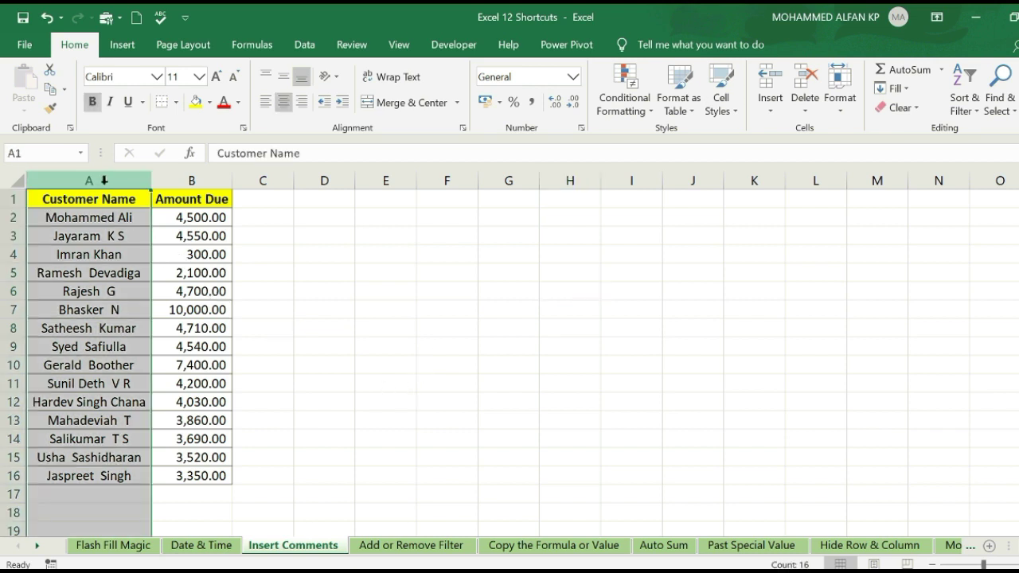
left_click(202, 180)
left_click(319, 253)
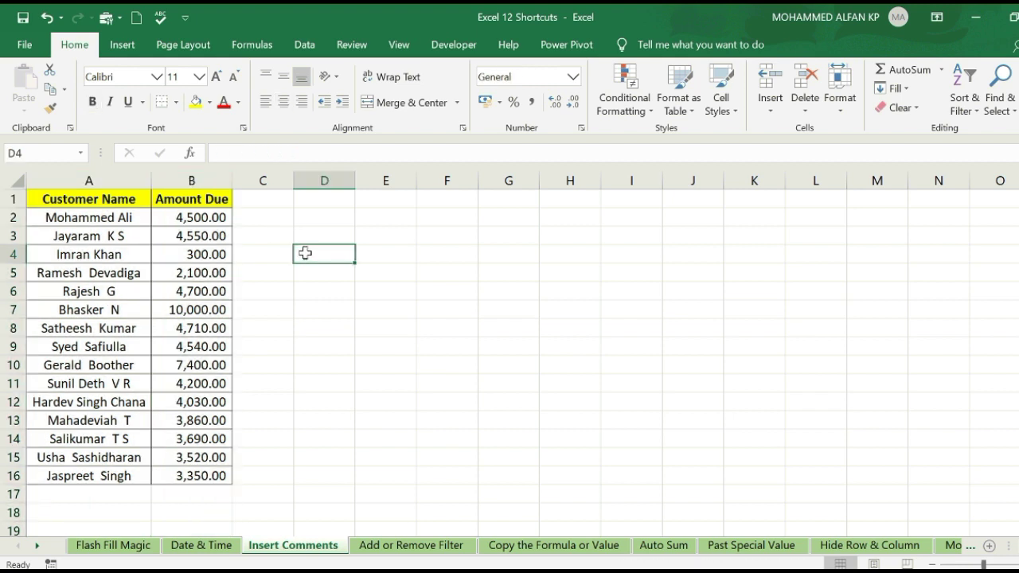
left_click(189, 179)
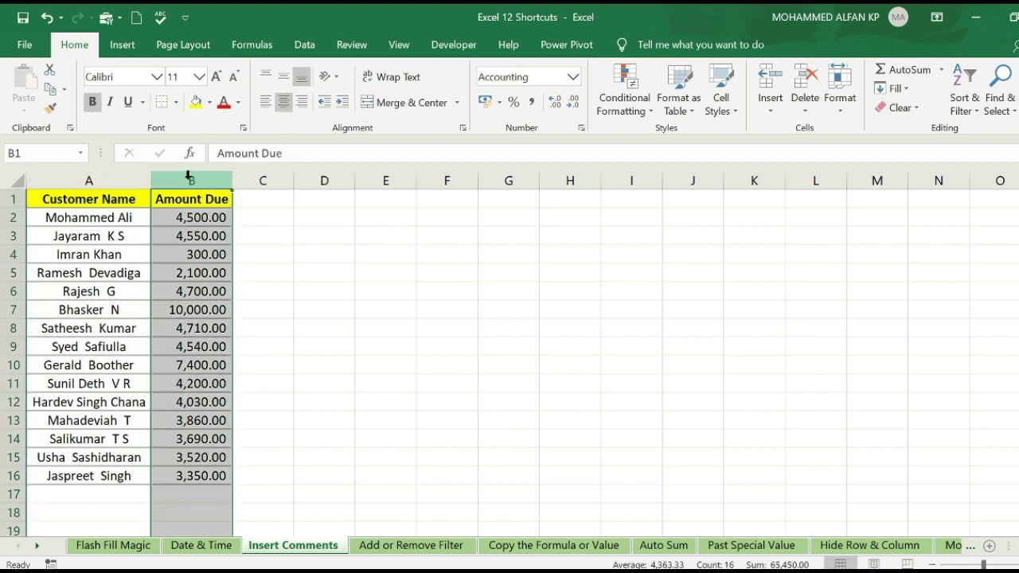
left_click(310, 370)
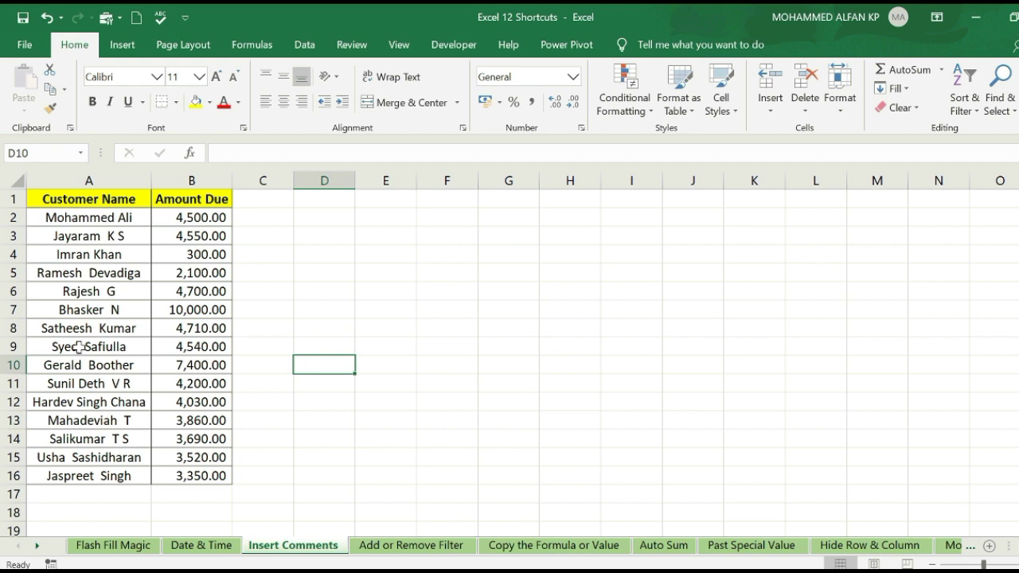
left_click(192, 349)
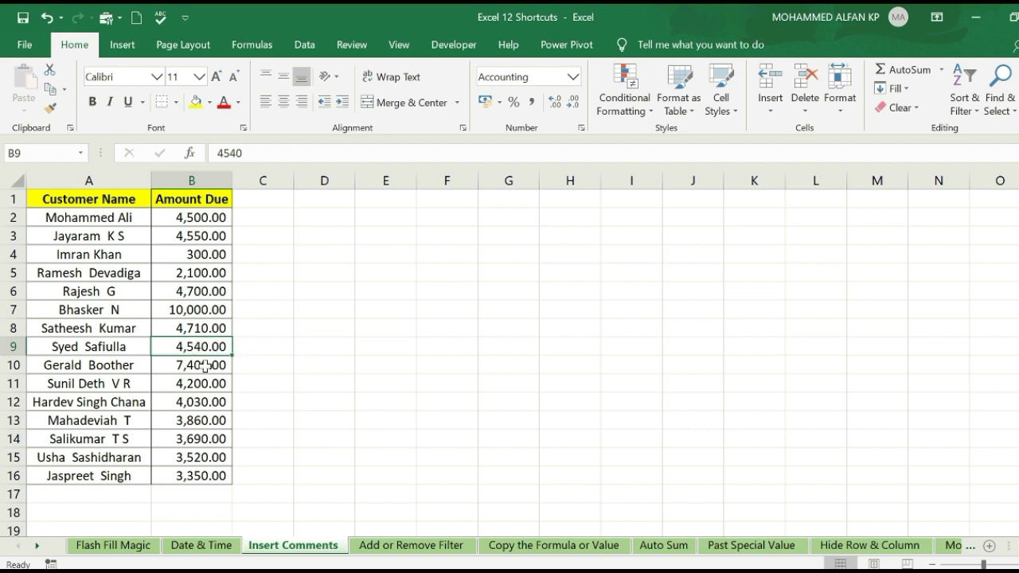
key("Down")
key("Down")
key("Right")
key("Right")
left_click(215, 347)
- Insert a comment reading 'No Respon' on cell B9
right_click(208, 348)
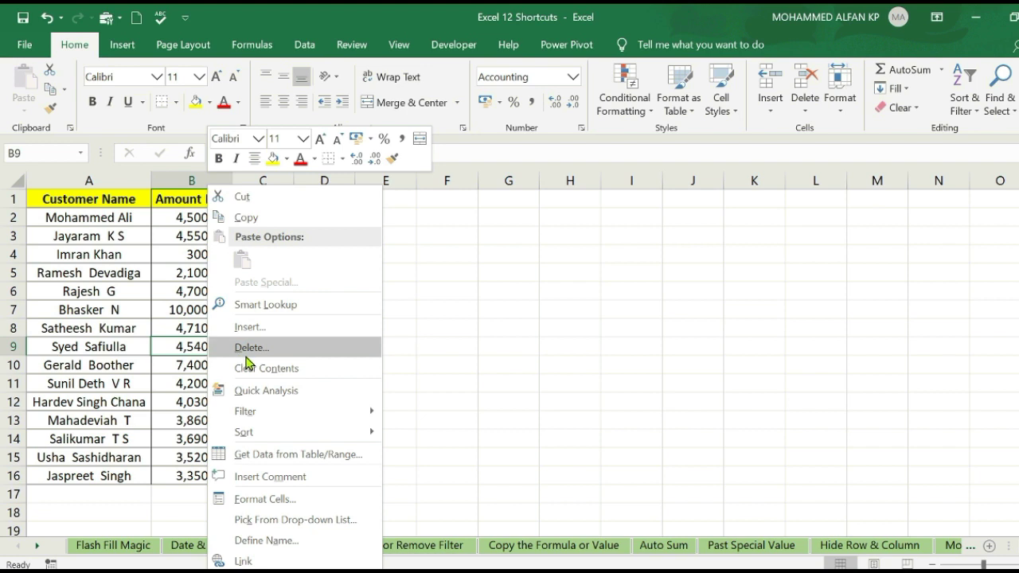
left_click(294, 475)
type("N")
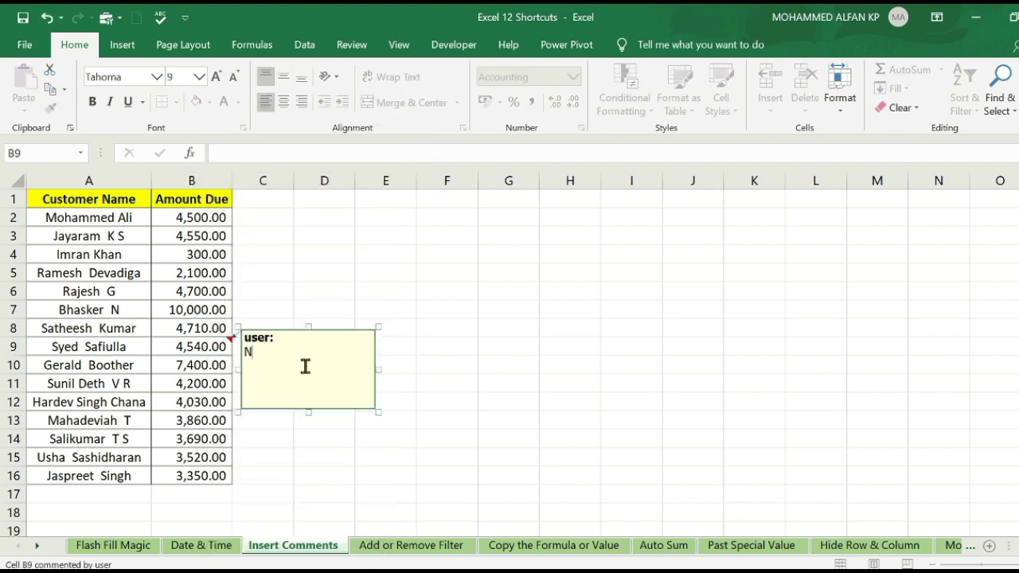
type("o Respo")
type("n")
left_click(516, 384)
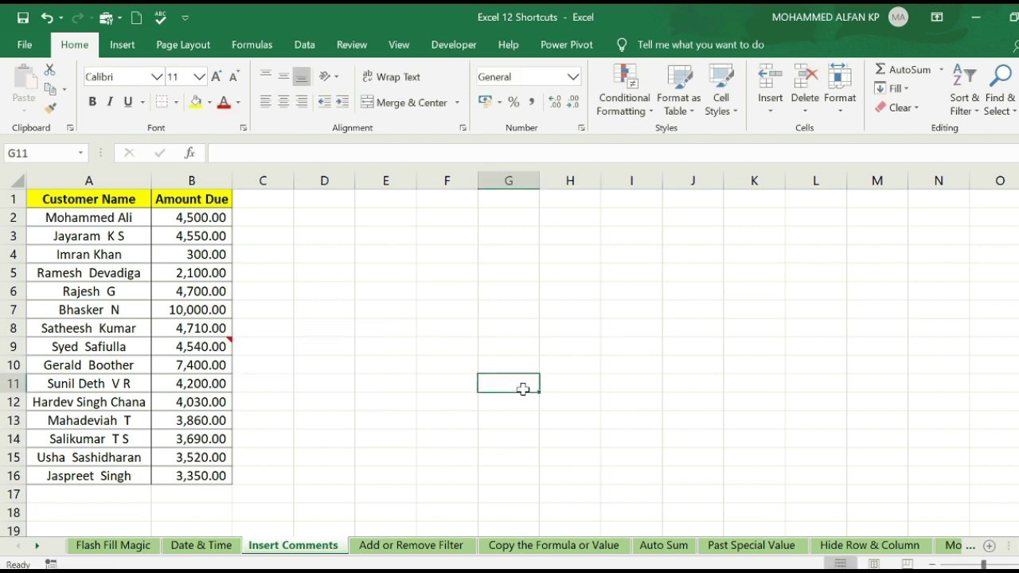
left_click(470, 314)
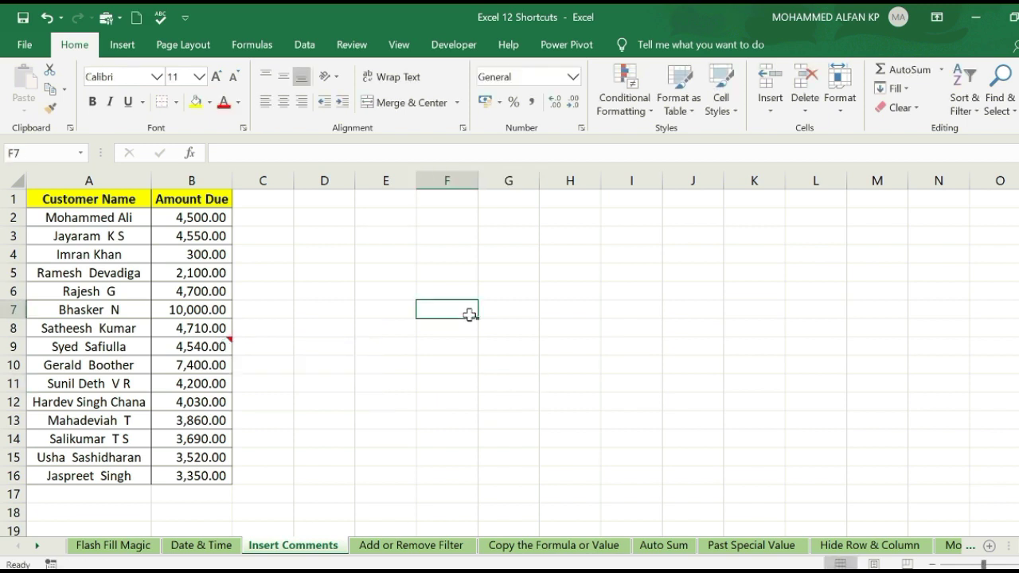
- Select cells A2, B2 and C4, ending on the 4,500.00 amount in B2
left_click(105, 219)
left_click(197, 213)
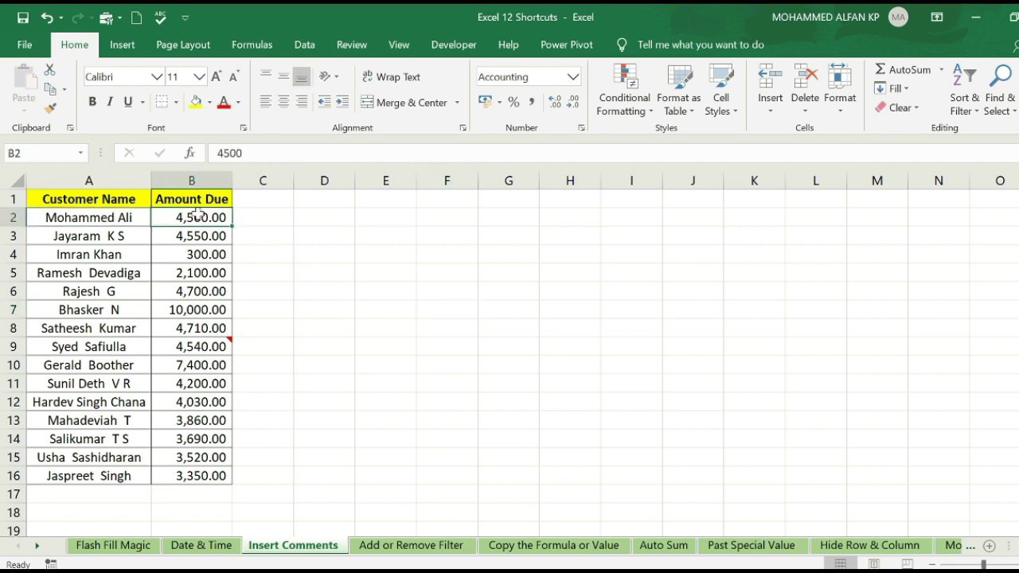
left_click(265, 254)
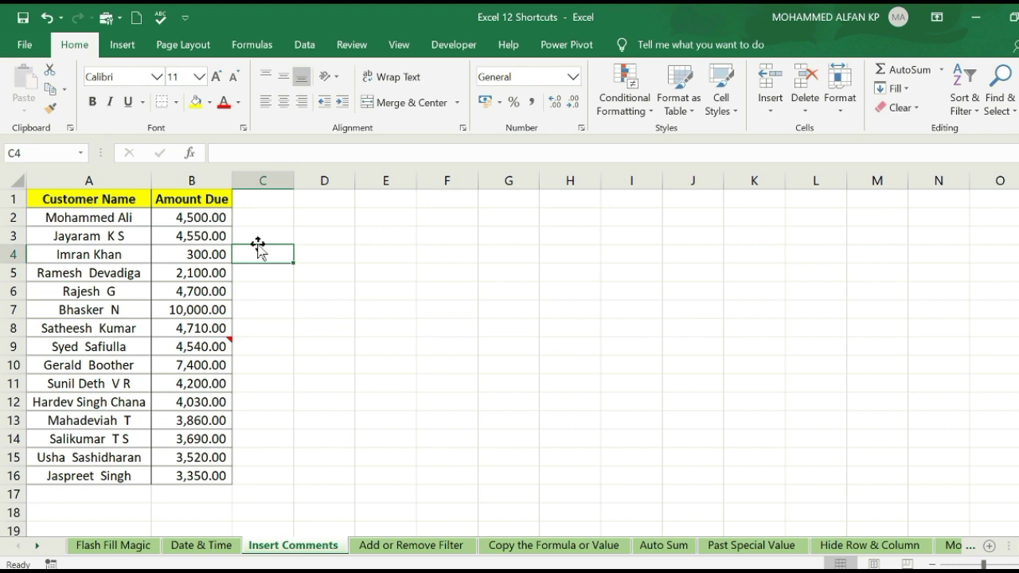
left_click(213, 217)
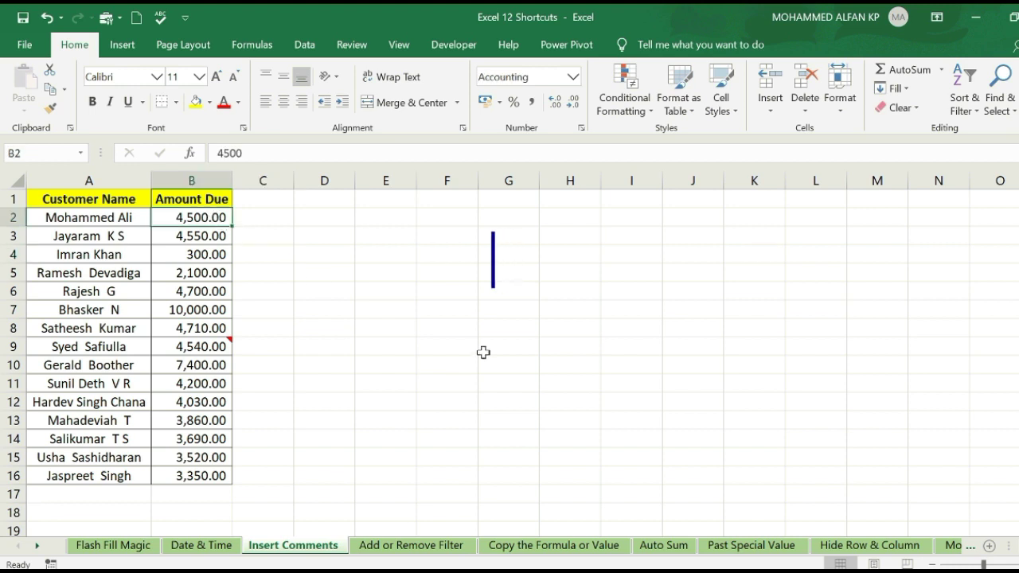
- Add a comment reading 'No' to cell B2 using Shift+F2
key("shift+F2")
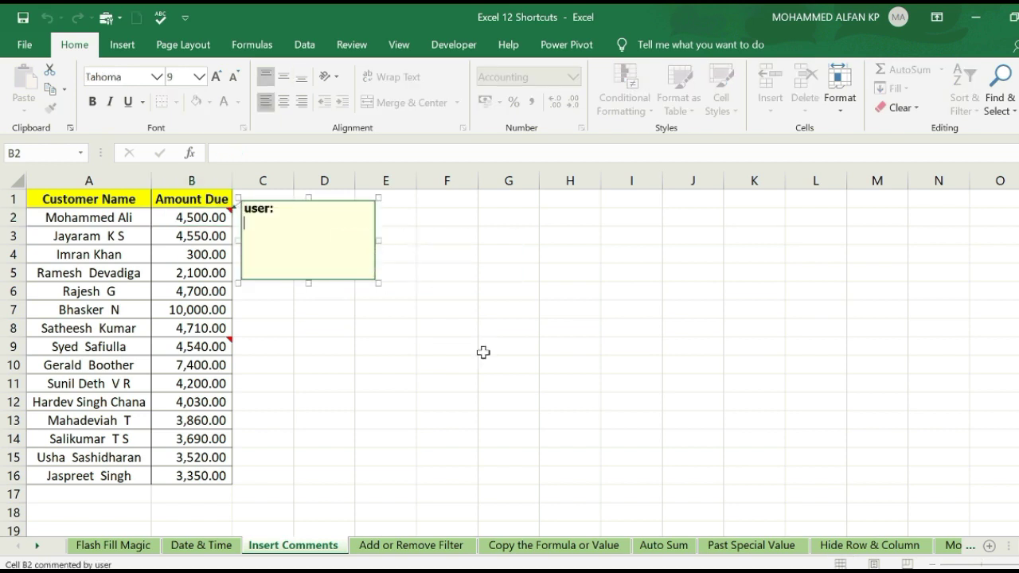
type("No")
left_click(483, 353)
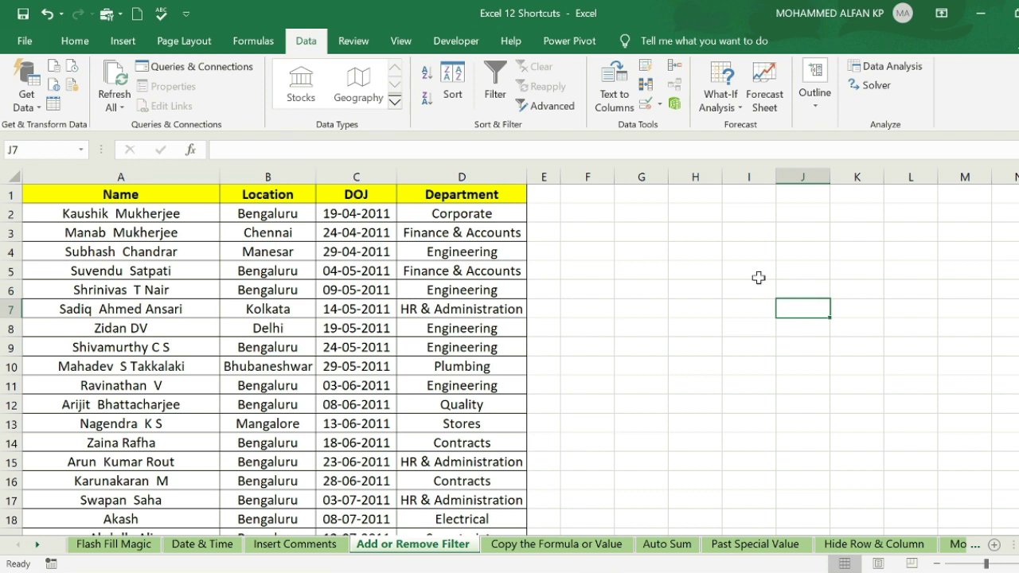
- Select columns A through D of the employee table
left_click(691, 286)
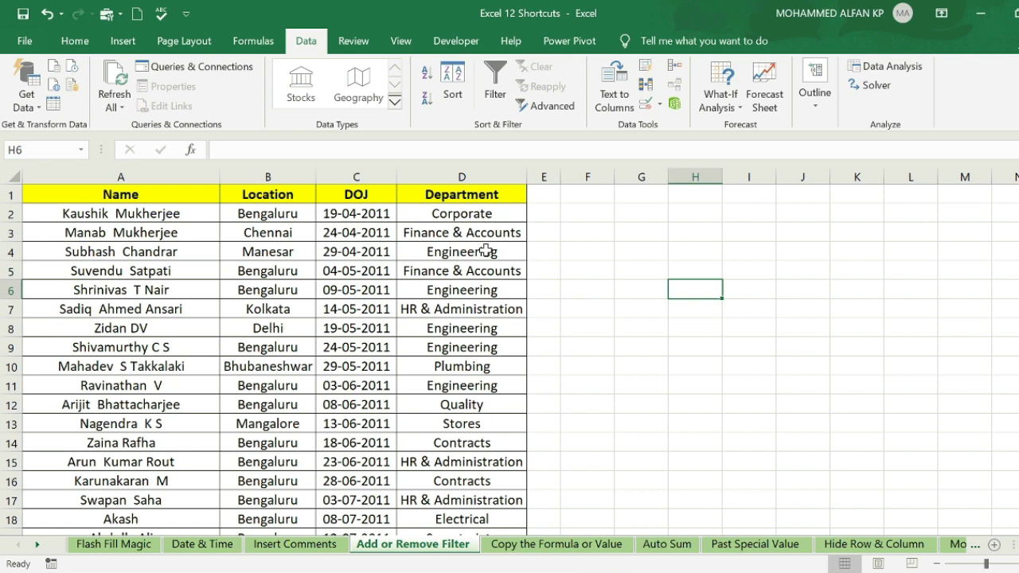
left_click_drag(86, 167, 462, 176)
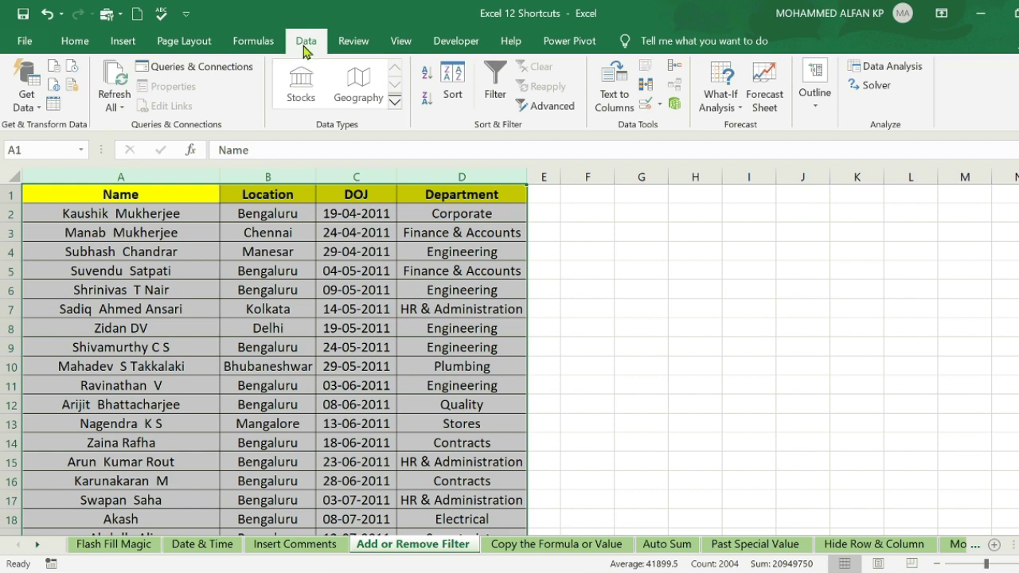
left_click(508, 110)
left_click(362, 231)
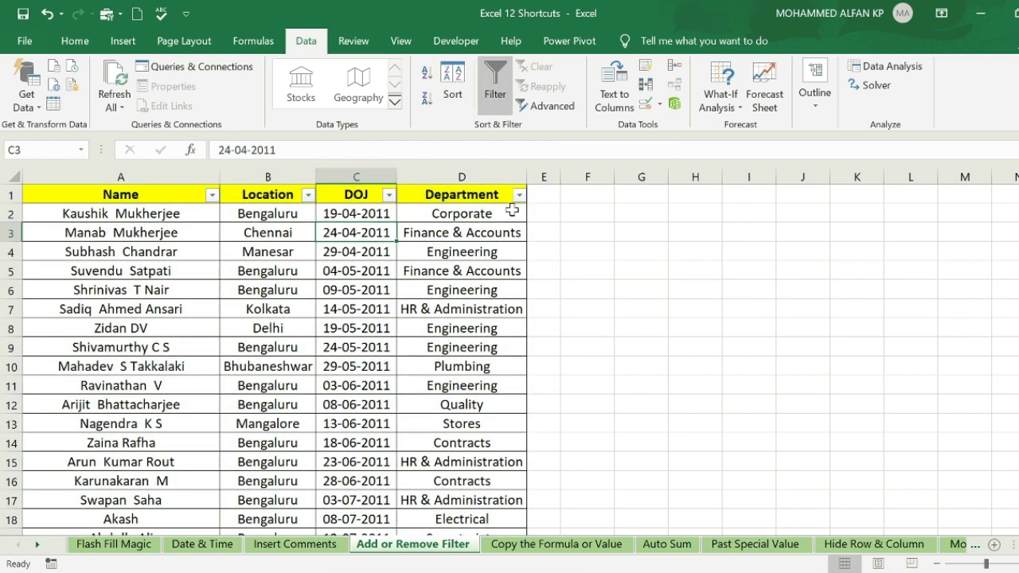
left_click(308, 195)
left_click(134, 363)
left_click(133, 378)
left_click(207, 520)
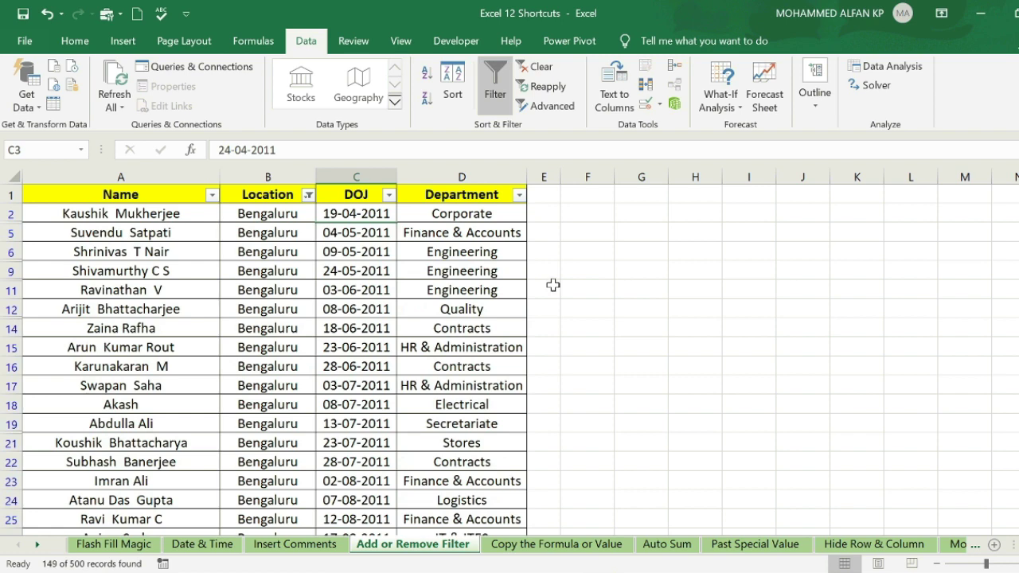
left_click(553, 285)
left_click(379, 285)
key("ctrl+shift+l")
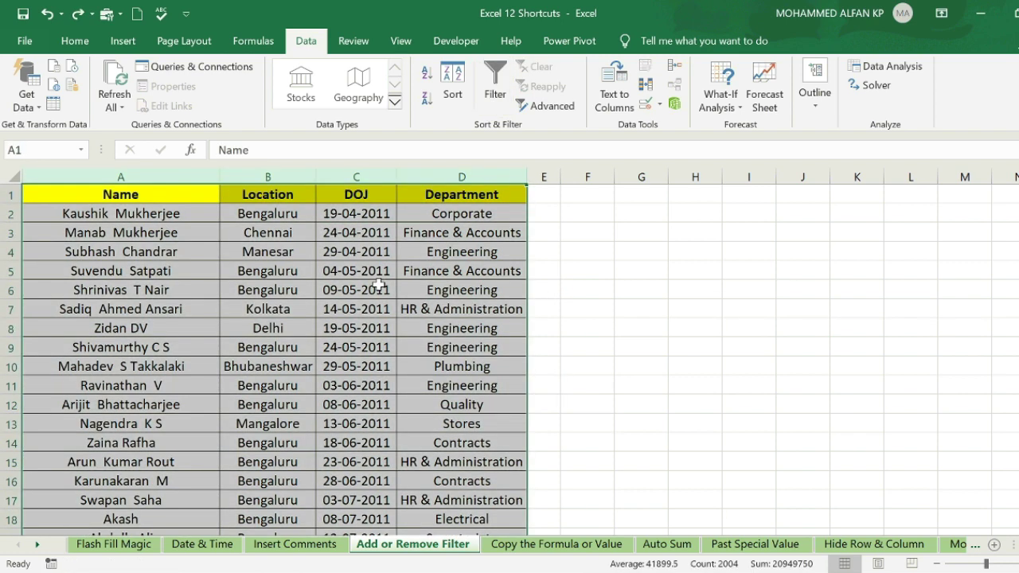
left_click(766, 322)
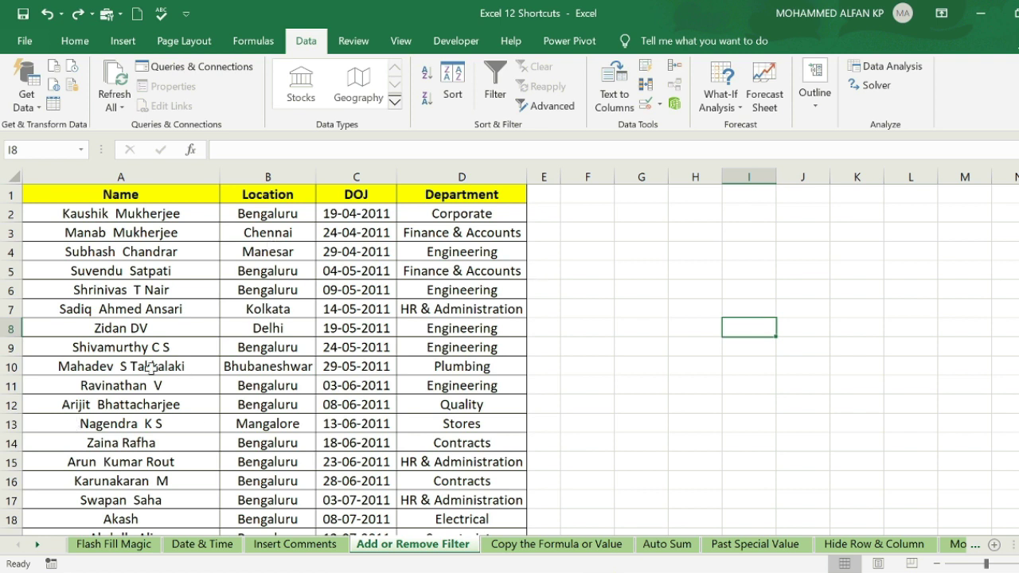
left_click(300, 390)
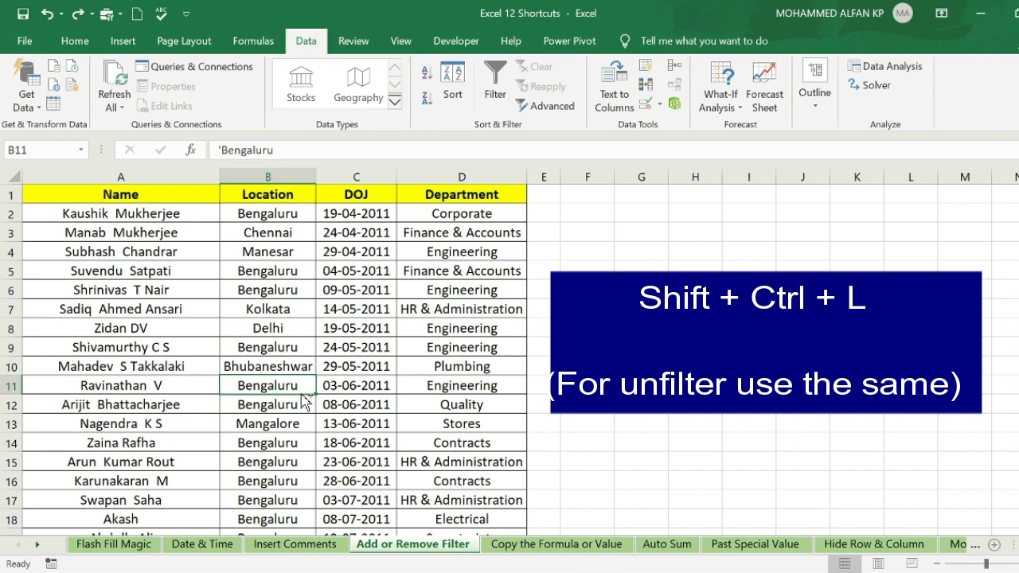
- Toggle the filter on the employee table headers with Ctrl+Shift+L
key("ctrl+shift+l")
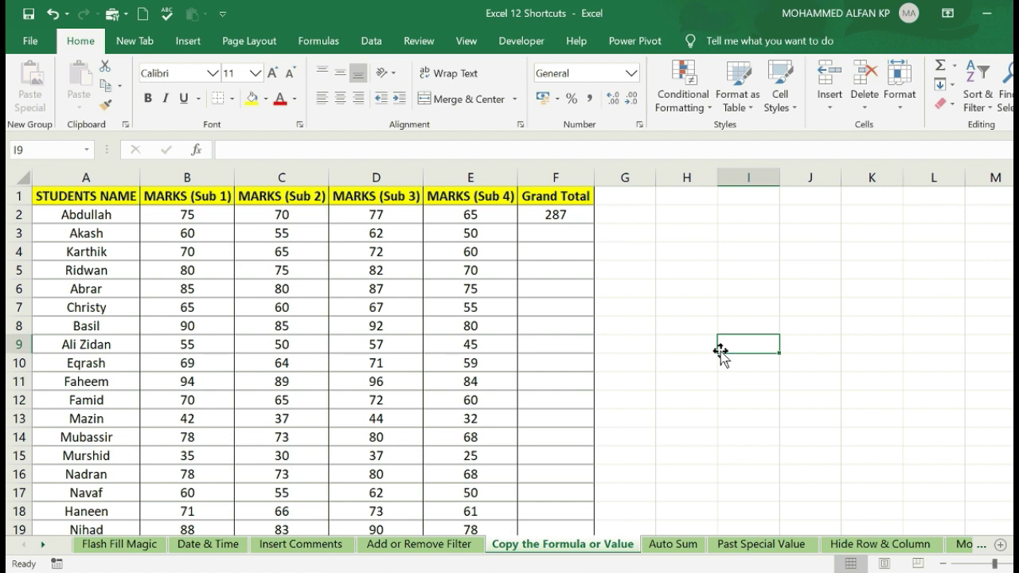
- Enter the letter A in cell I2
left_click(773, 214)
type("A")
key("Return")
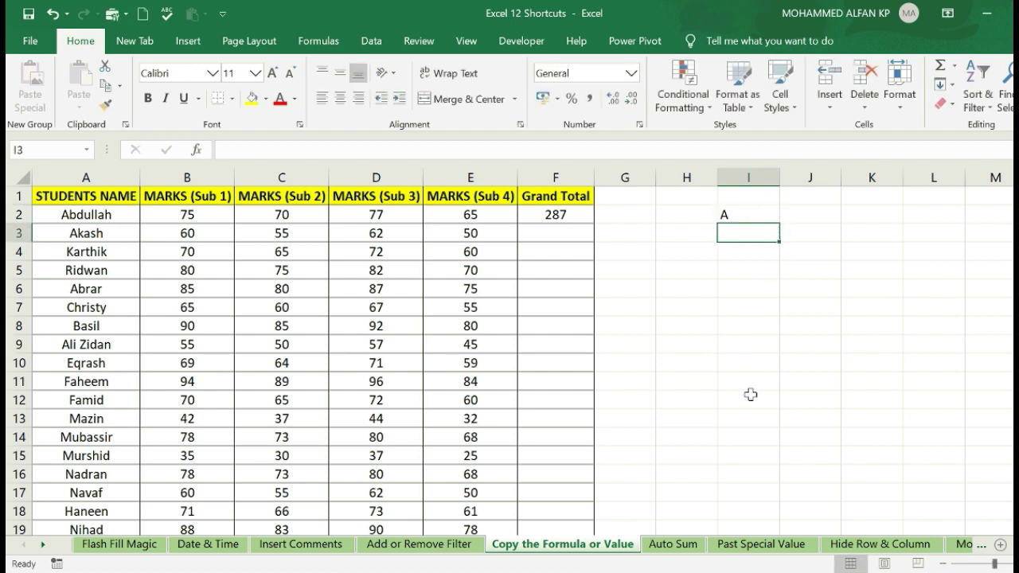
- Copy the A from I2 into I3:I14, then undo the paste and cancel copying
left_click(747, 436)
left_click_drag(746, 436, 734, 441)
left_click(744, 217)
key("ctrl+c")
key("ctrl+v")
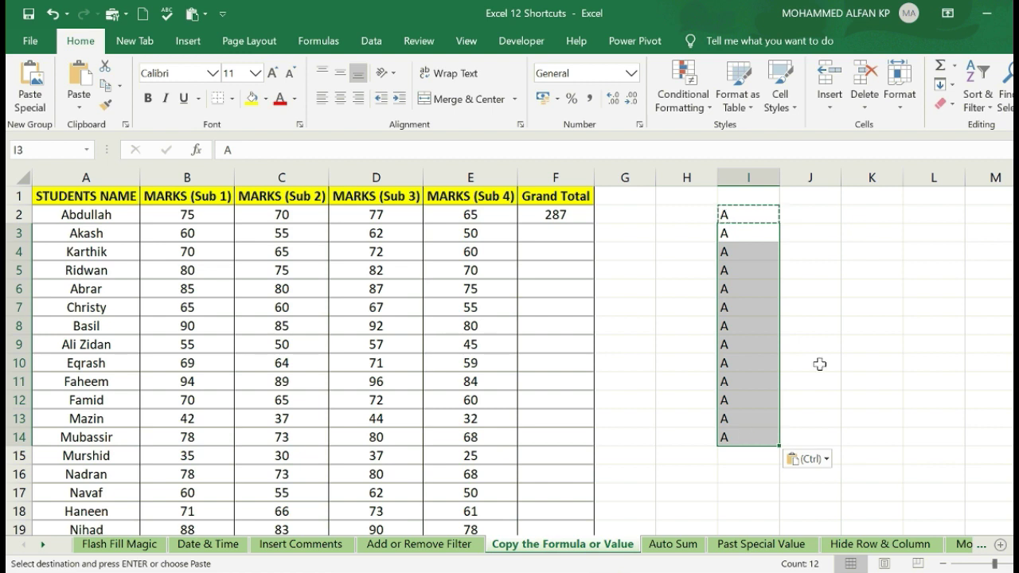
key("ctrl+z")
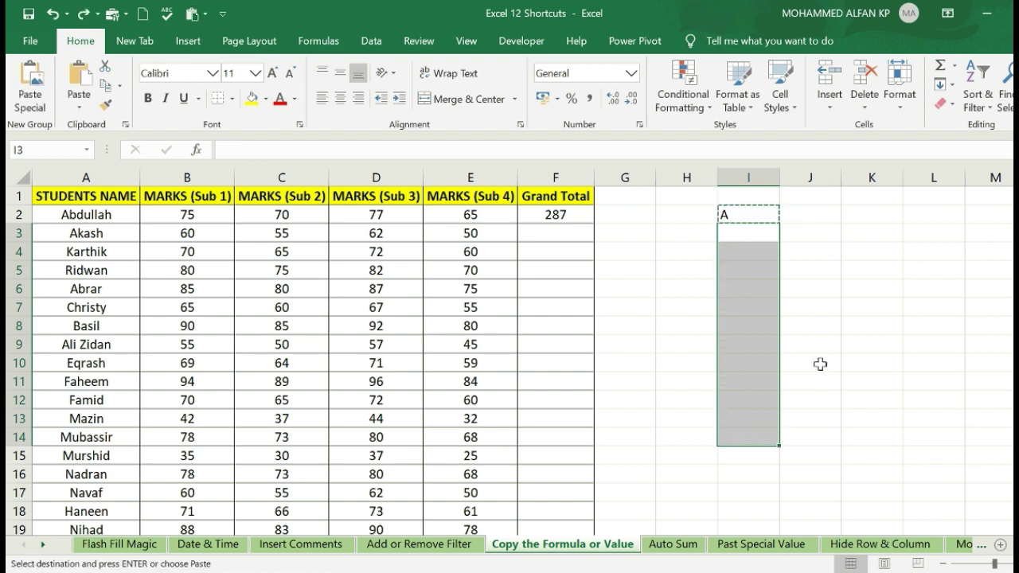
key("Escape")
left_click(758, 434)
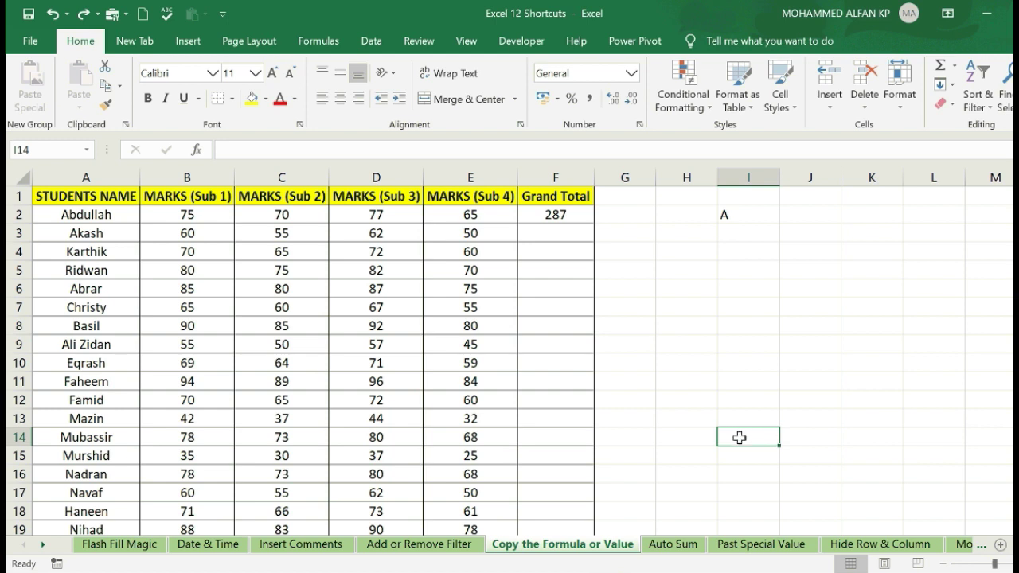
- Fill the letter A down from I2 to I14 with Ctrl+D
left_click_drag(739, 436, 766, 218)
key("ctrl+d")
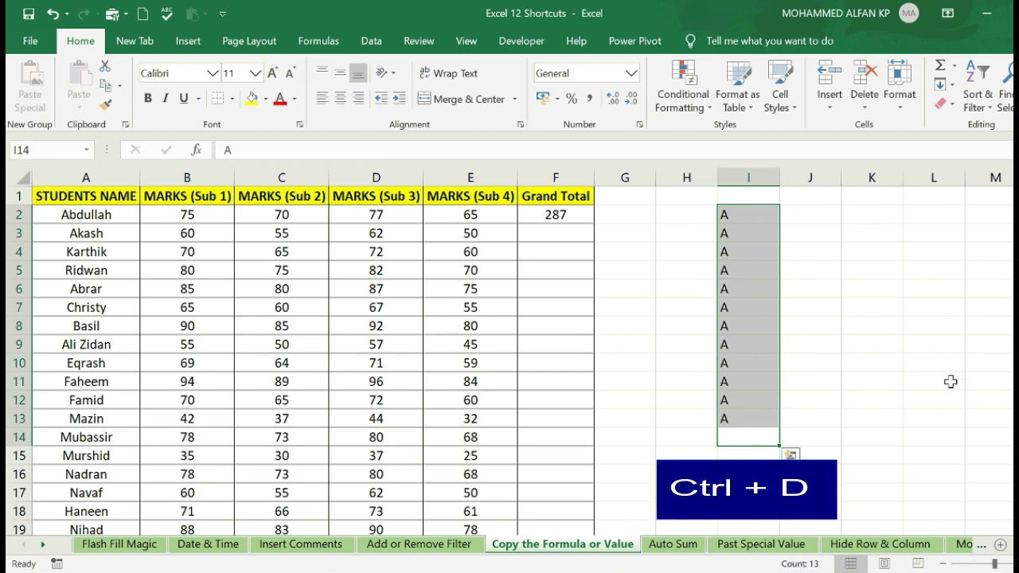
left_click(923, 379)
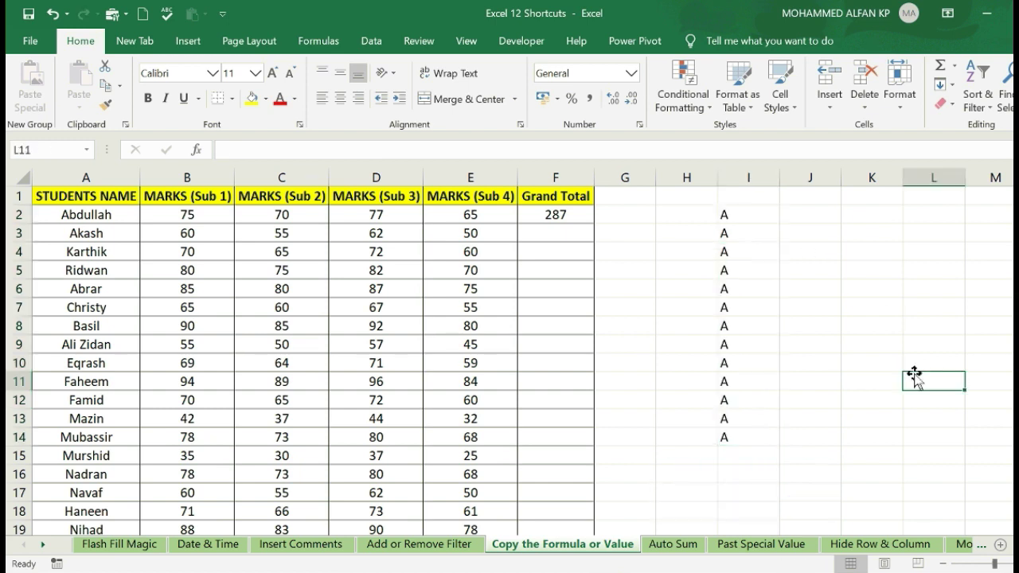
- Fill the letter A across from I2 to M2 with Ctrl+R
left_click(979, 213)
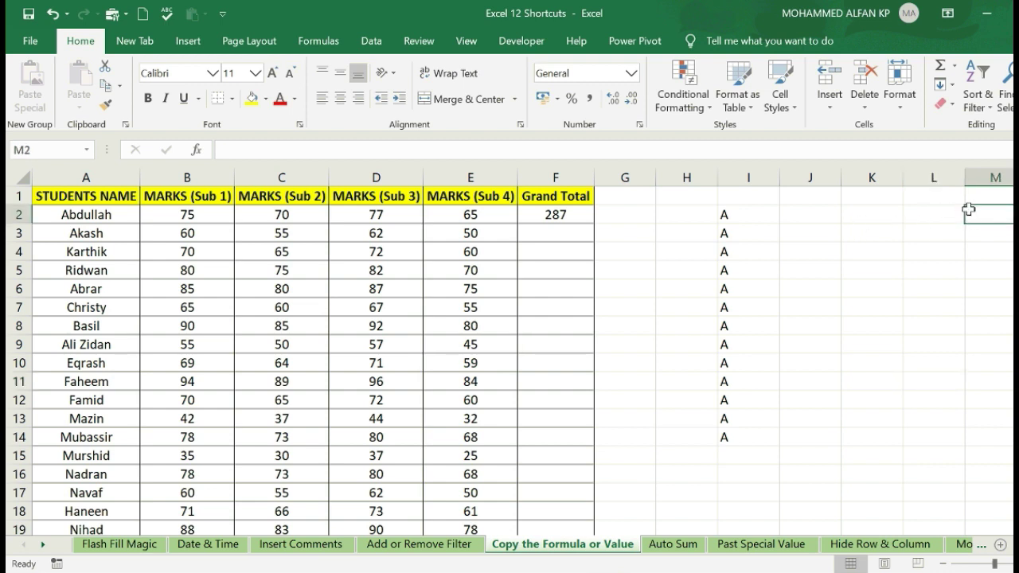
left_click_drag(982, 214, 741, 214)
key("ctrl+r")
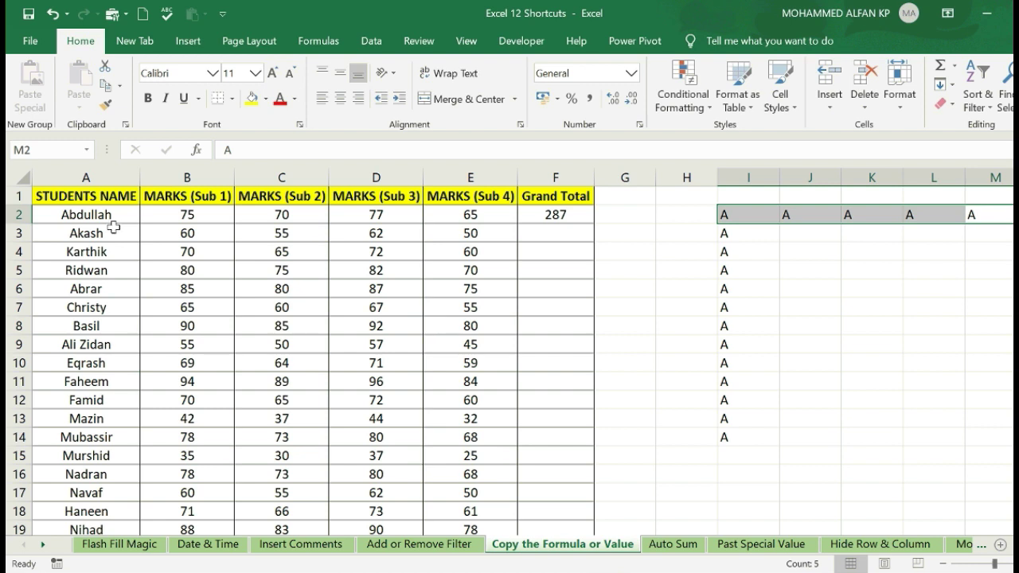
right_click(204, 201)
key("Escape")
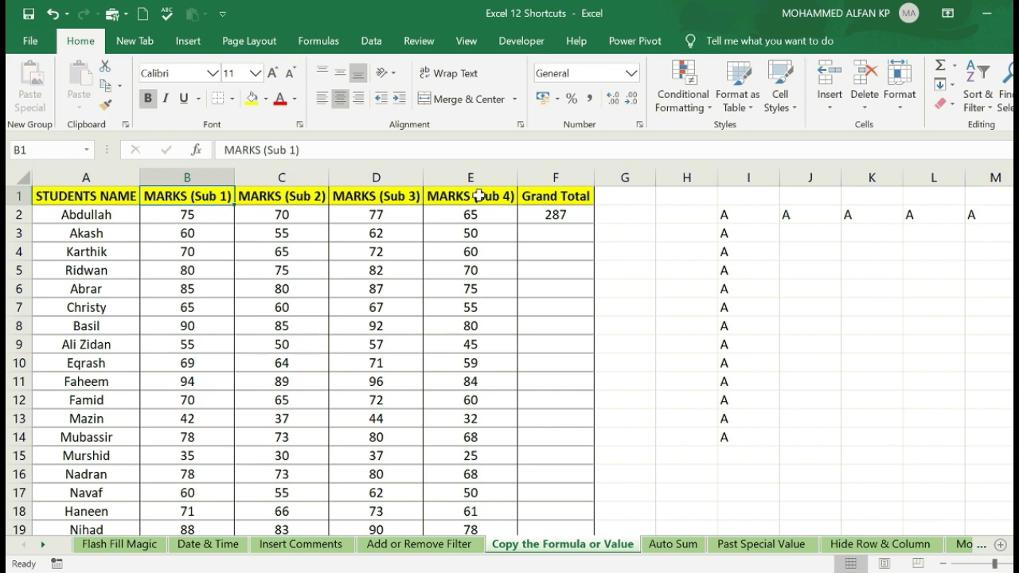
- Select F2:F35 and fill the F2 SUM formula down with Ctrl+D, checking F8
left_click(548, 213)
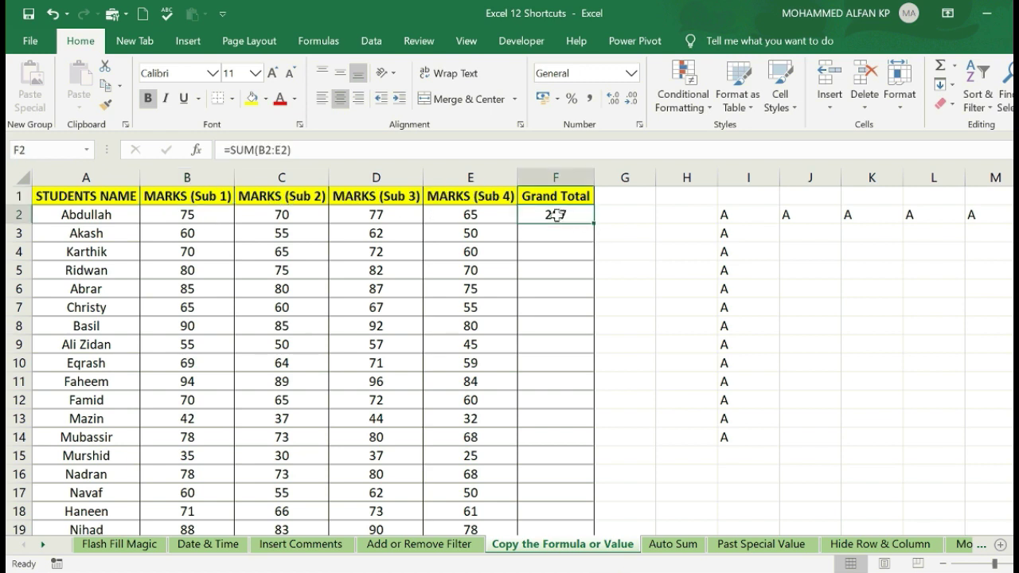
left_click_drag(593, 223, 589, 230)
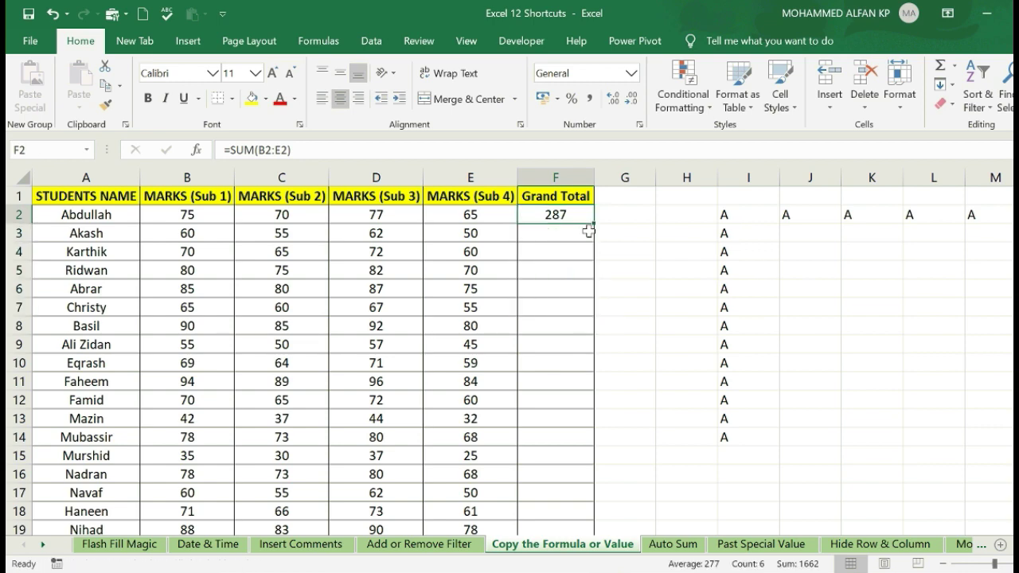
scroll(509, 359, "down", 4)
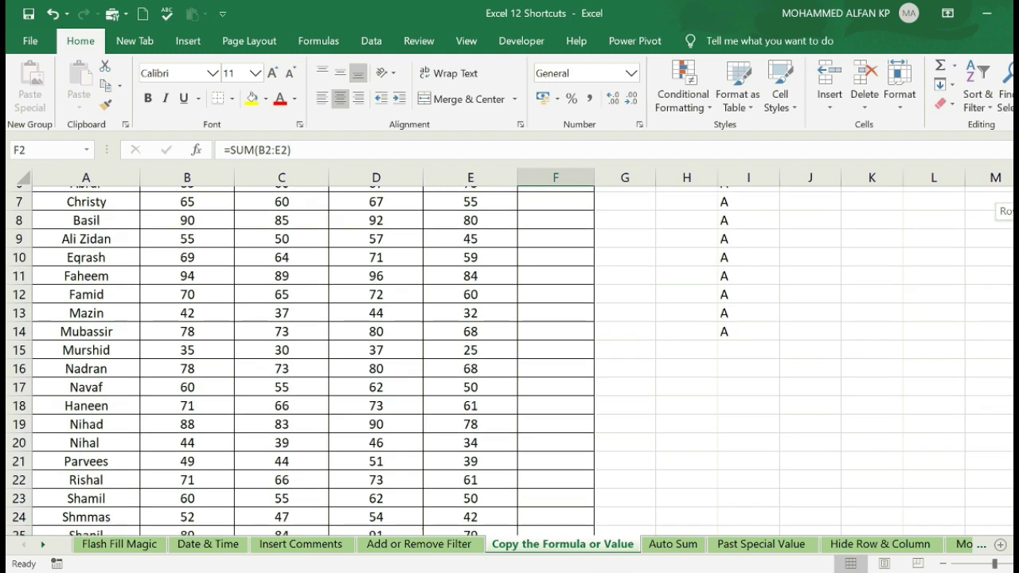
scroll(510, 358, "down", 2)
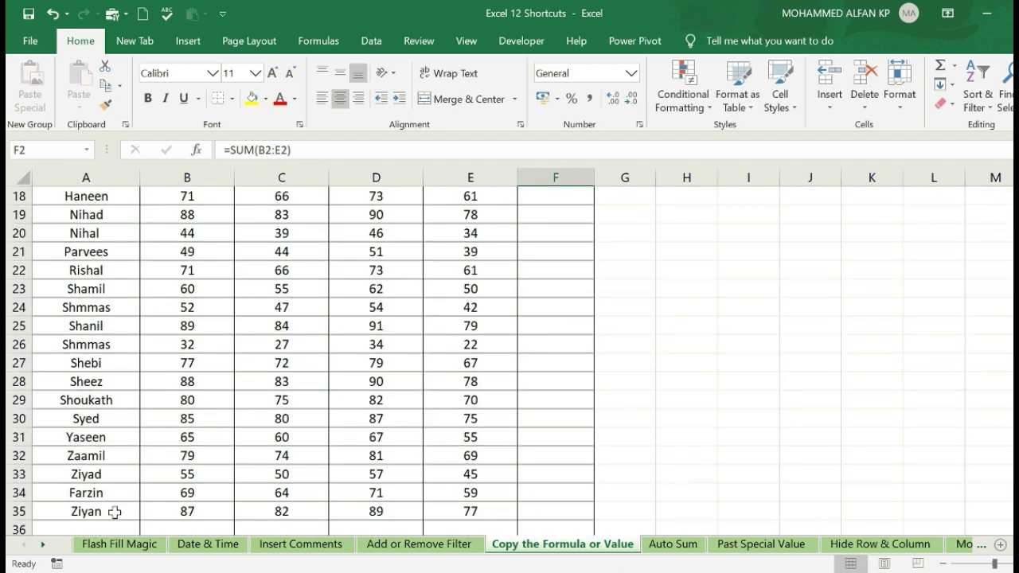
left_click(544, 512)
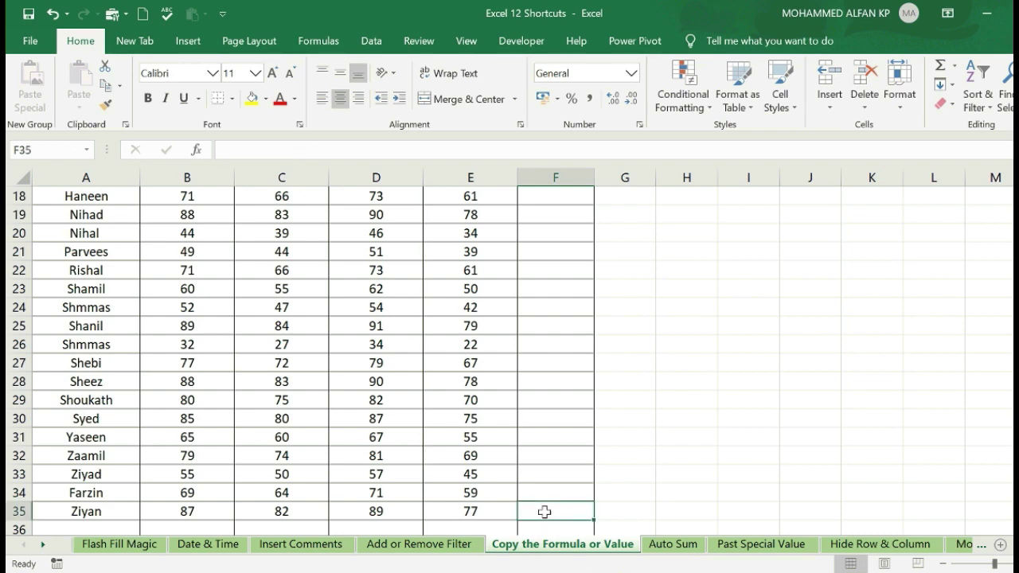
left_click_drag(544, 512, 544, 214)
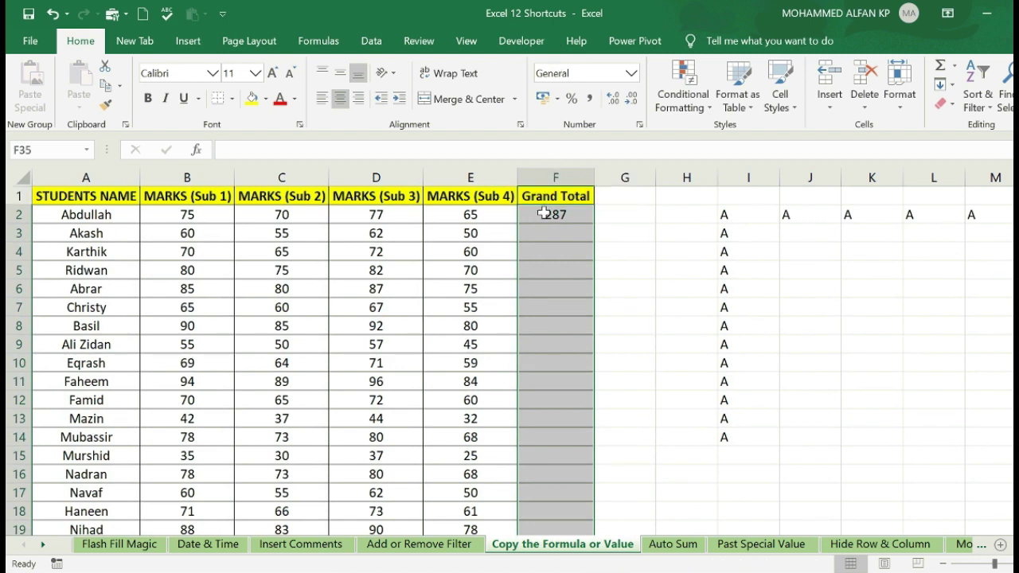
key("ctrl+d")
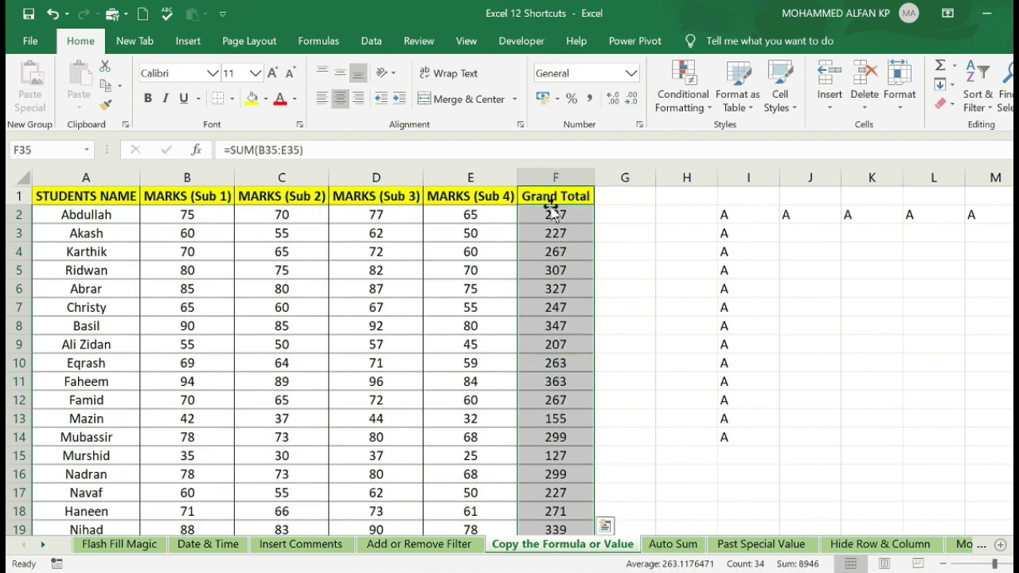
left_click(562, 327)
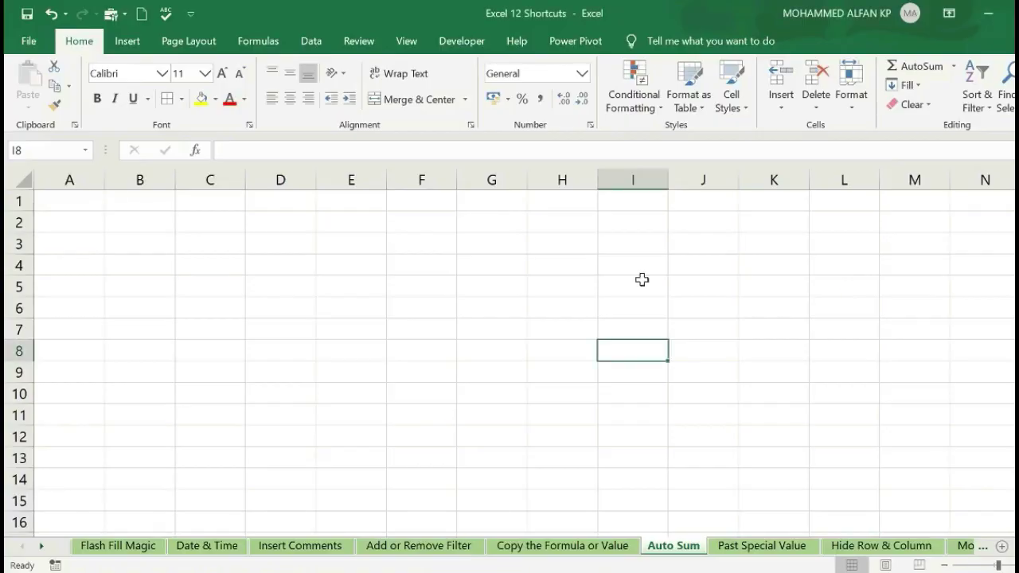
- Go to the blank Auto Sum sheet and select cell G2
left_click(643, 284)
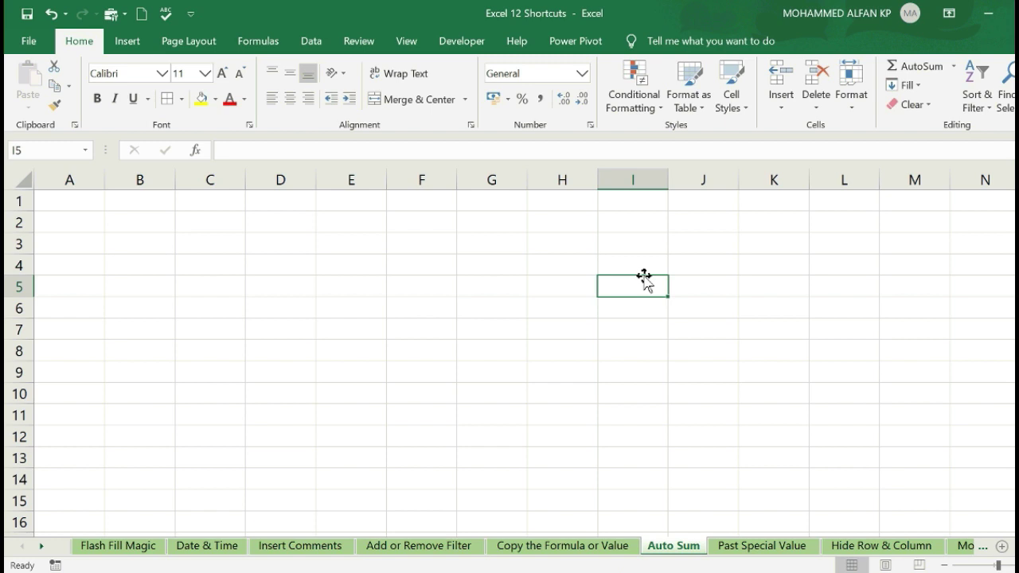
left_click(518, 221)
- Enter 1 in G2 and 3 in G3
key("F2")
key("Return")
type("3")
key("Return")
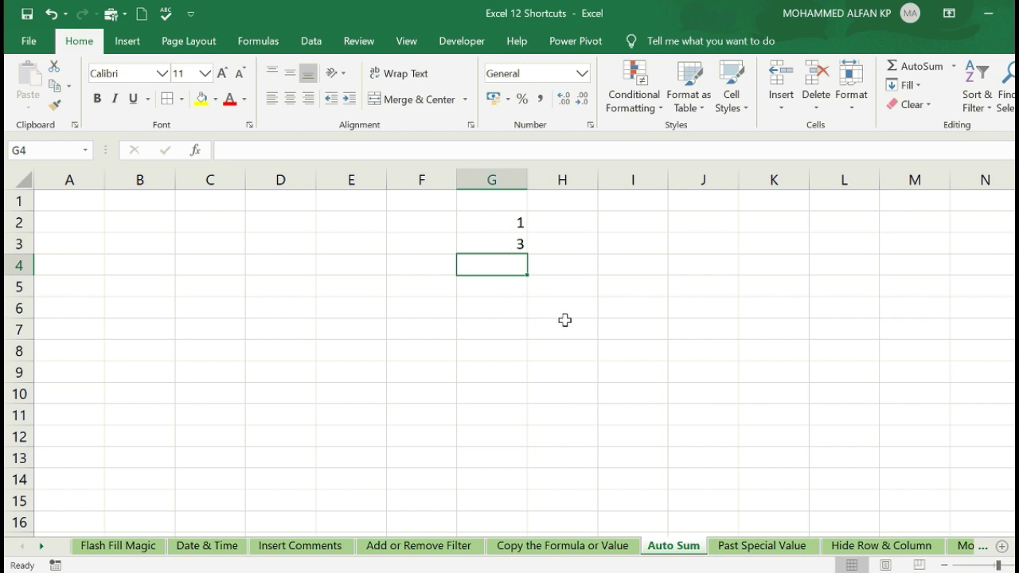
- Total G2:G3 with =SUM in G4, then delete that total
type("=")
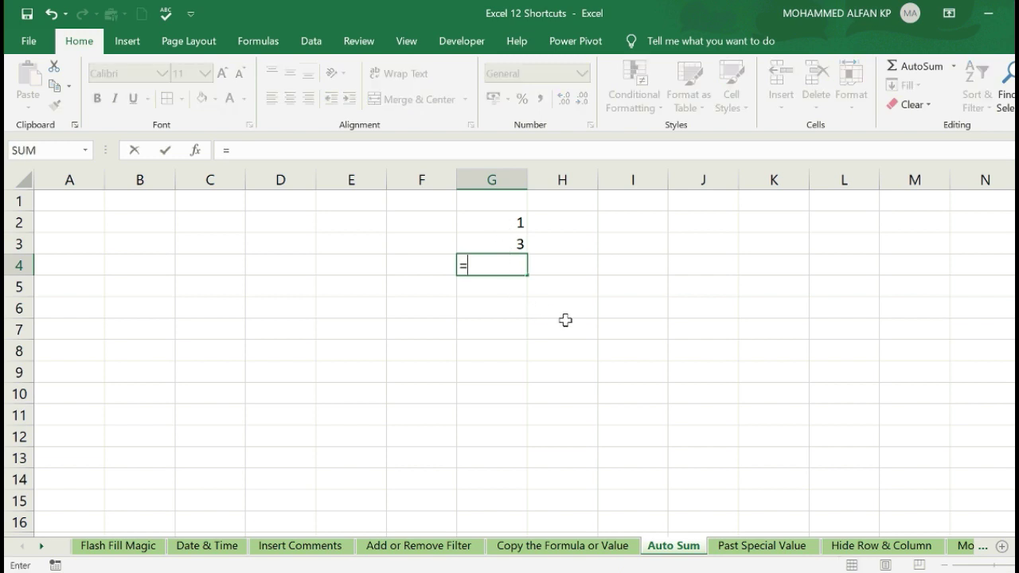
type("sum(")
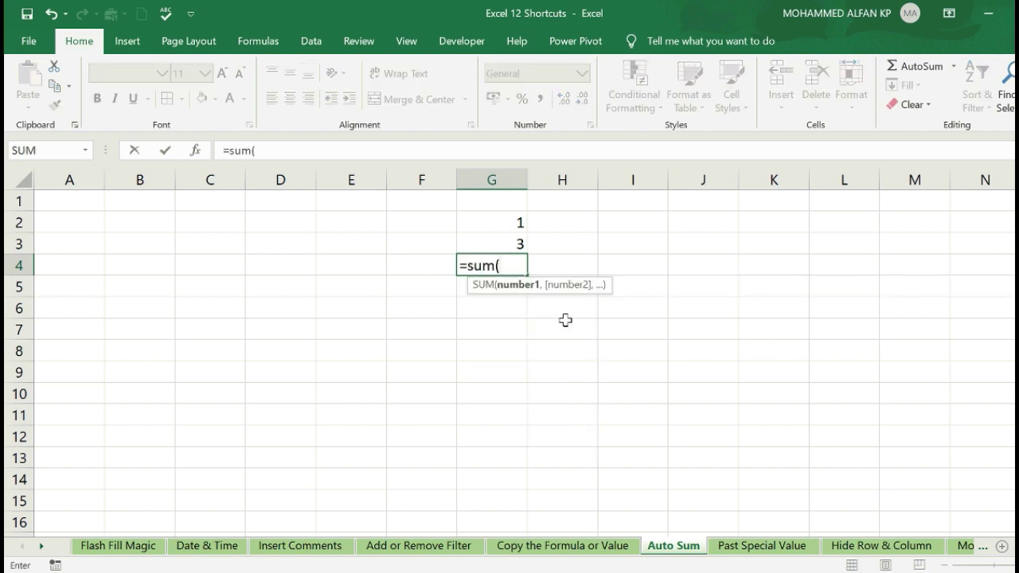
left_click_drag(509, 225, 509, 236)
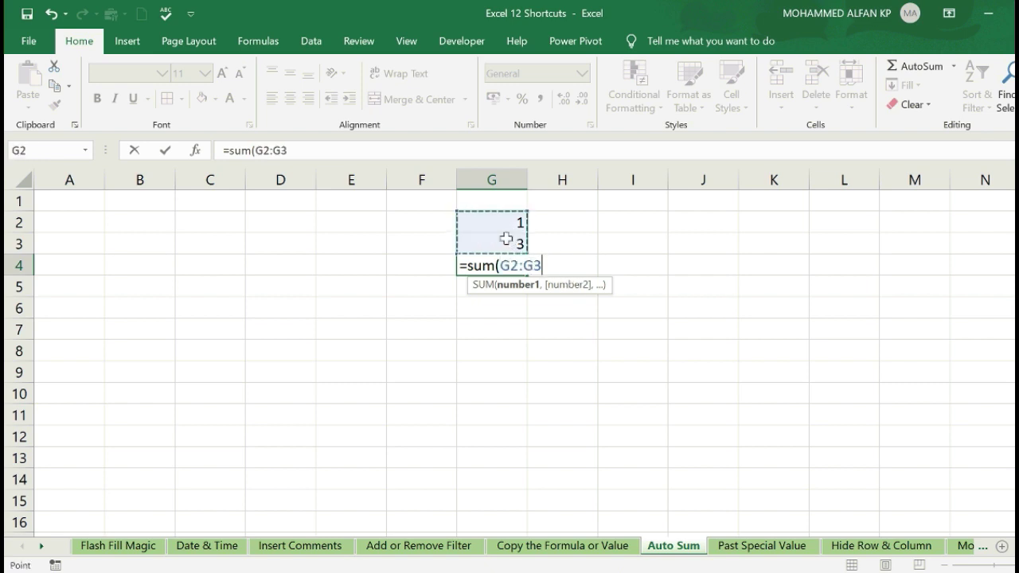
key("Return")
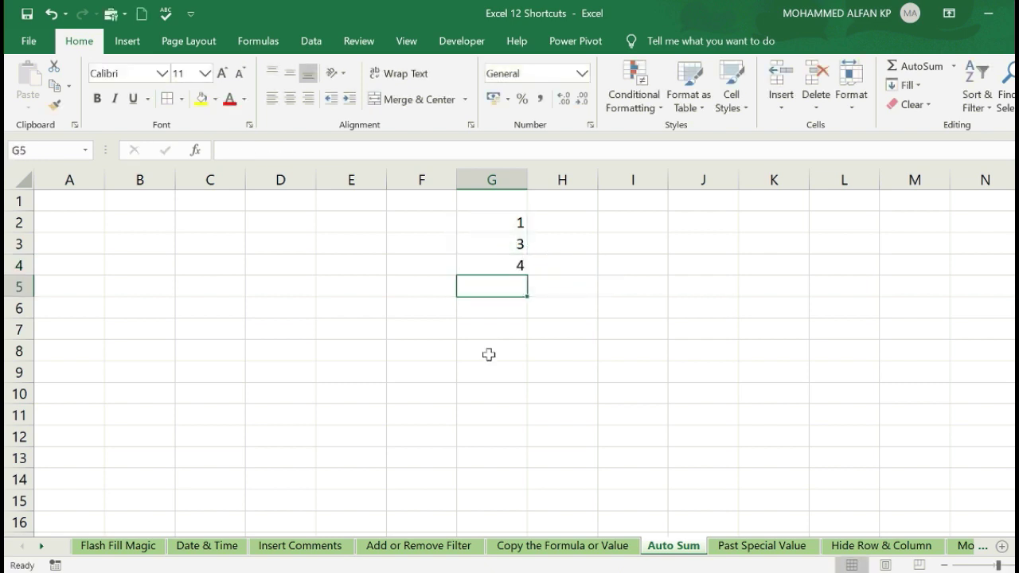
left_click(500, 265)
key("Delete")
left_click(524, 365)
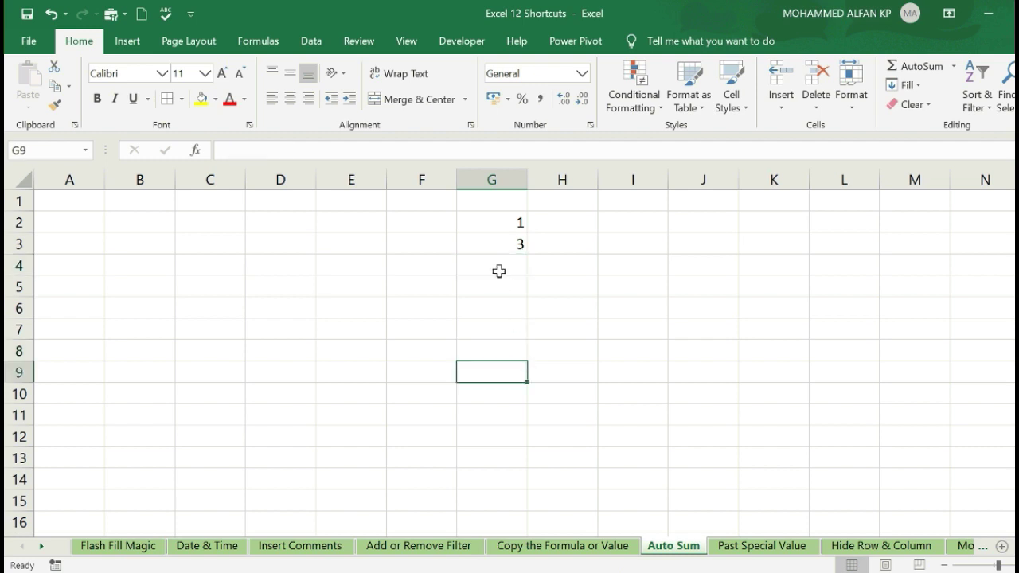
left_click(496, 269)
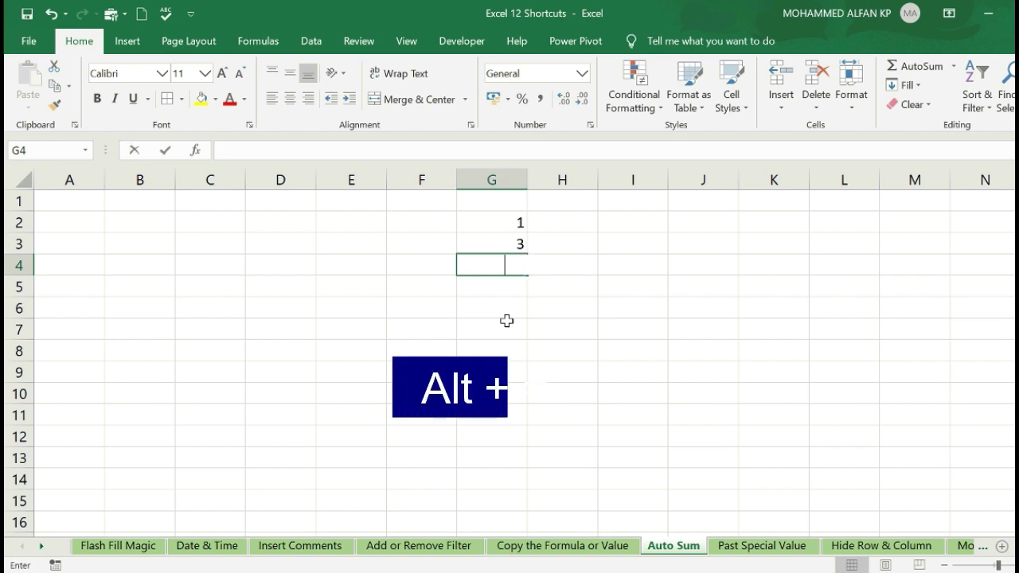
- AutoSum the numbers above G4 with Alt+=
key("alt+equal")
key("Return")
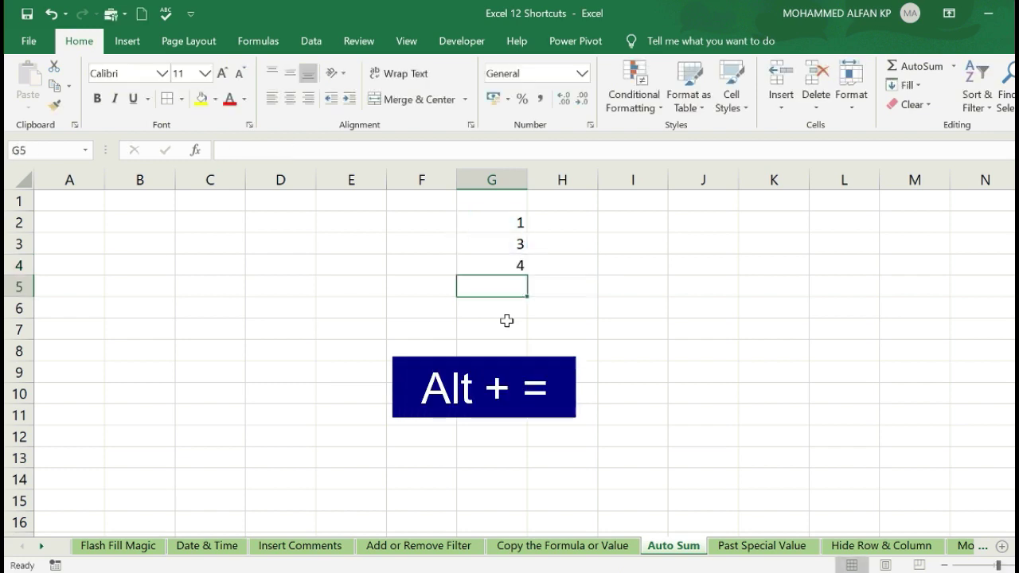
left_click(509, 246)
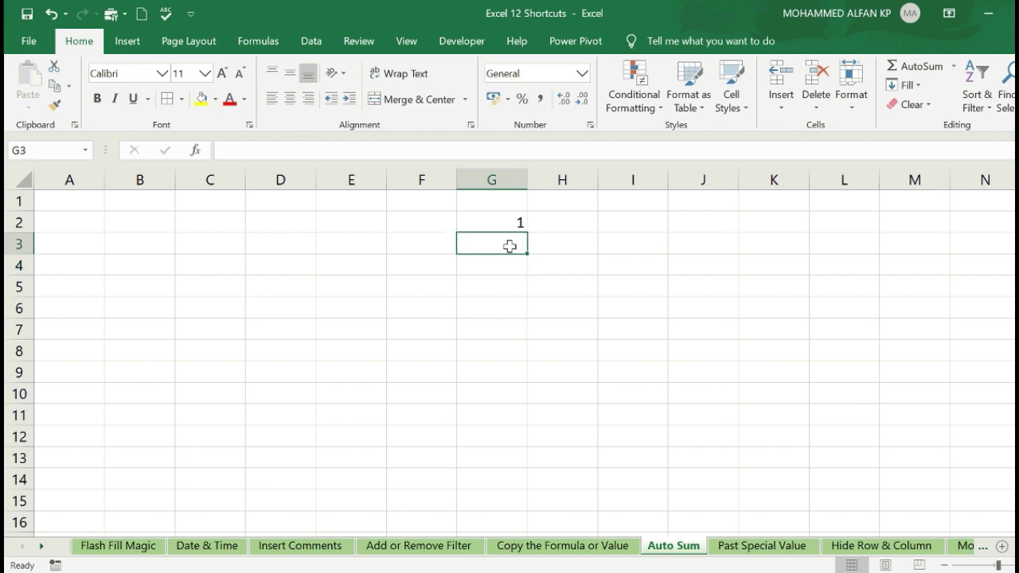
- Enter 4 in H2, total G2:H2 with =SUM in I2, then delete it
left_click(555, 229)
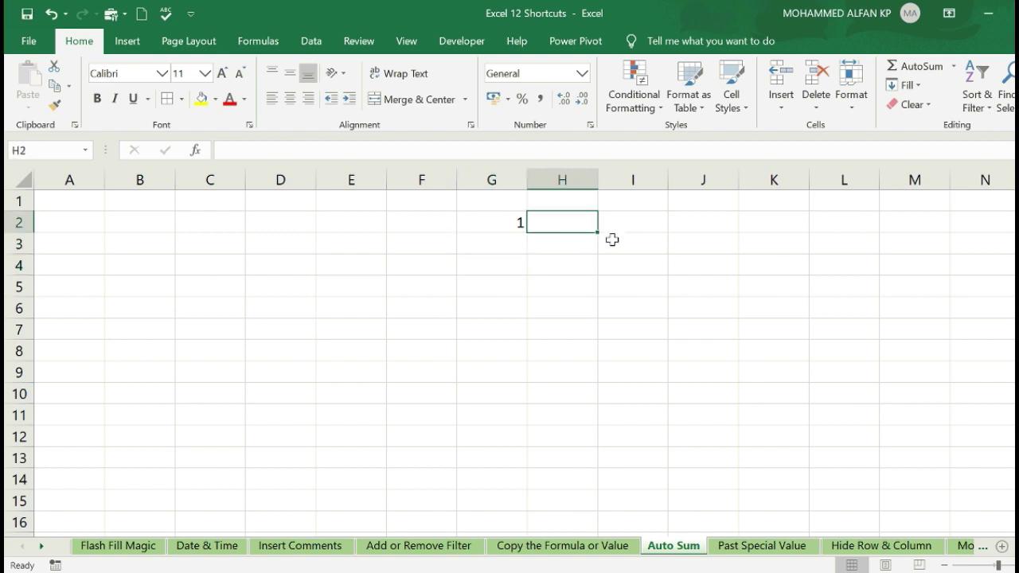
type("4")
key("Tab")
type("=")
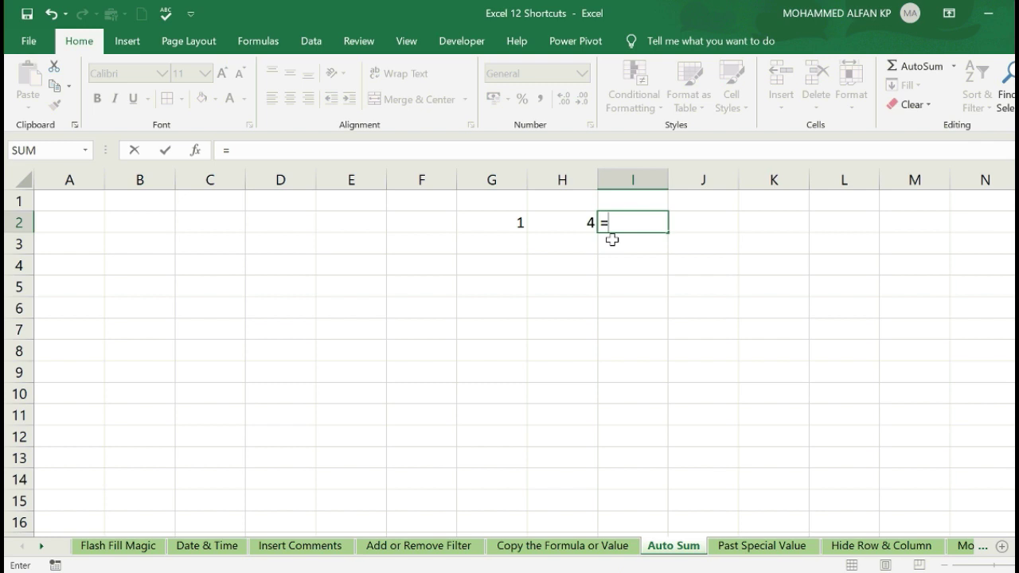
type("sum(")
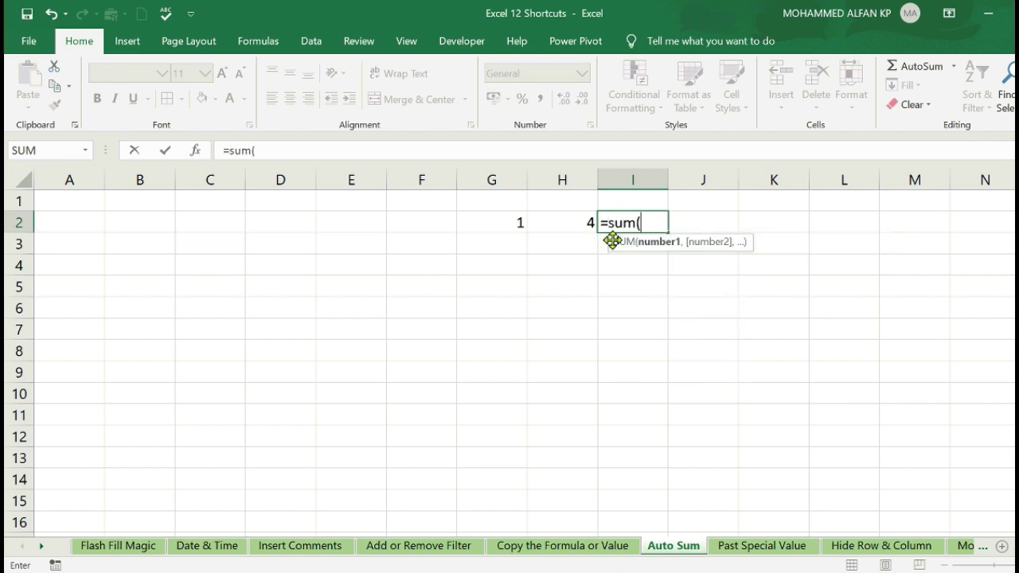
left_click_drag(511, 223, 545, 223)
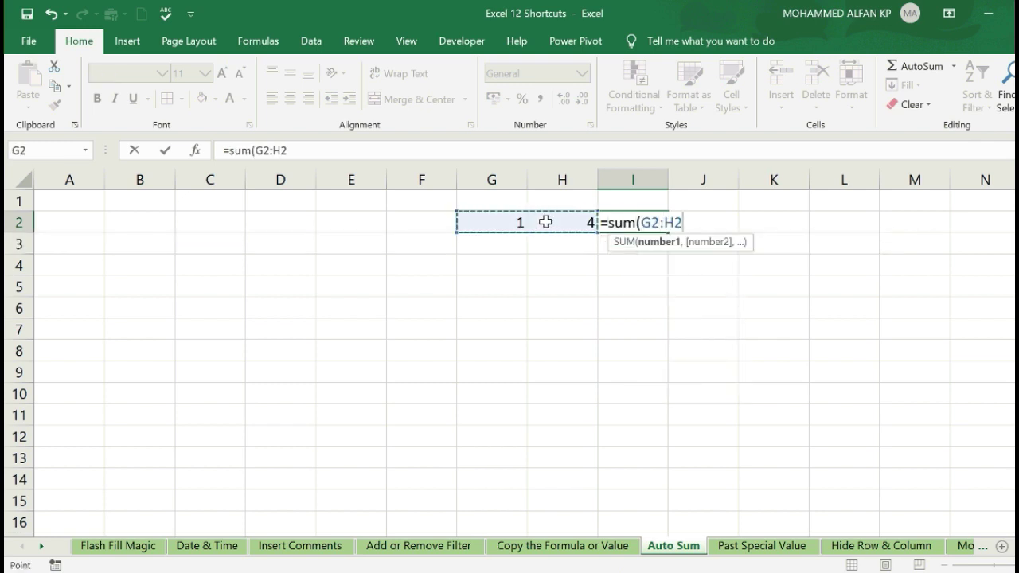
type(")")
key("Return")
left_click(628, 224)
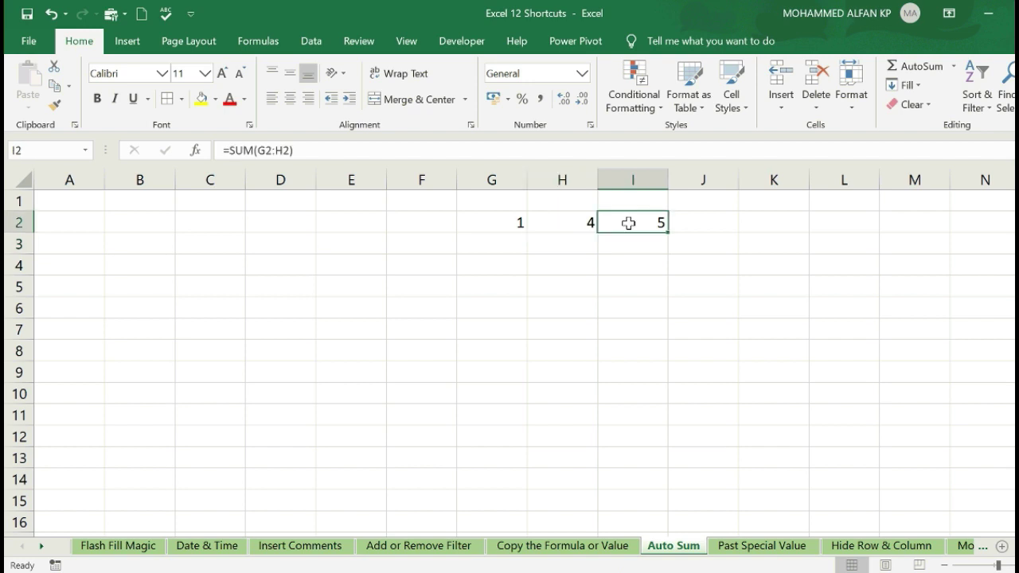
key("Delete")
left_click(647, 290)
- Redo the I2 row total with Alt+=, then clear it
left_click(630, 227)
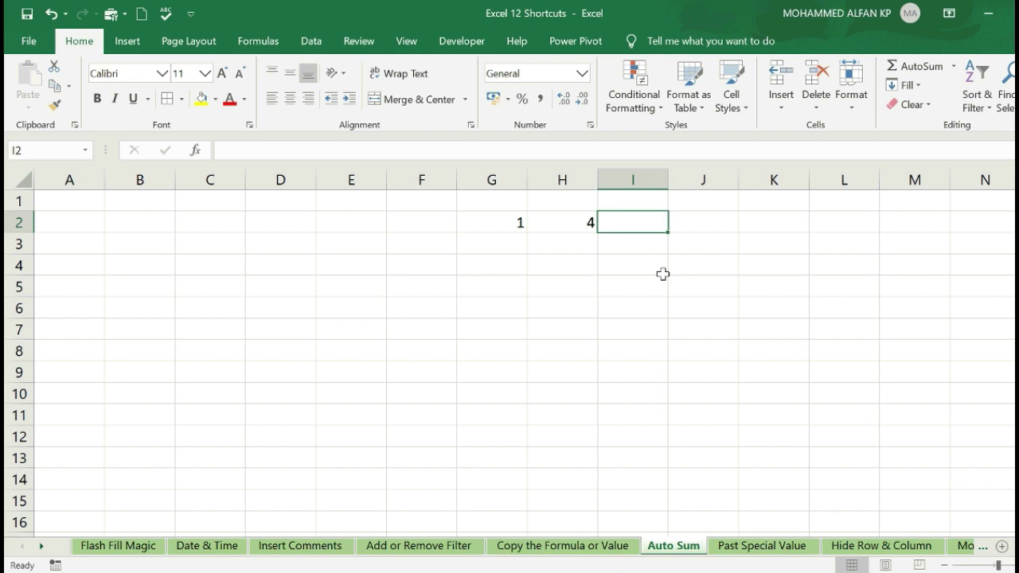
key("alt+equal")
key("Return")
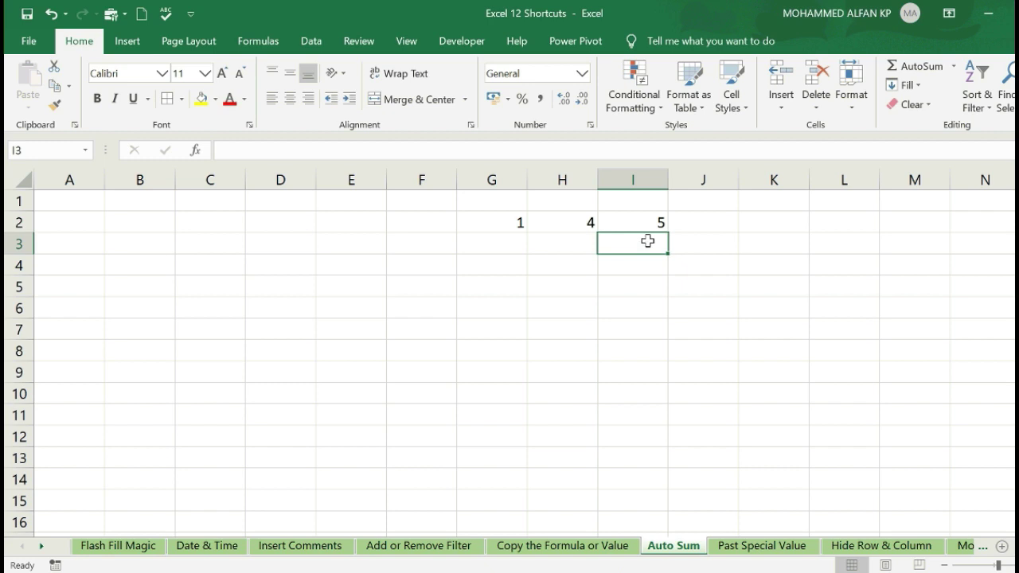
left_click(637, 226)
key("Delete")
- Clear G2:H2 and enter 4, 5, 6, 7, 8 in column H starting at H3
left_click_drag(520, 222, 590, 222)
key("Delete")
left_click(569, 255)
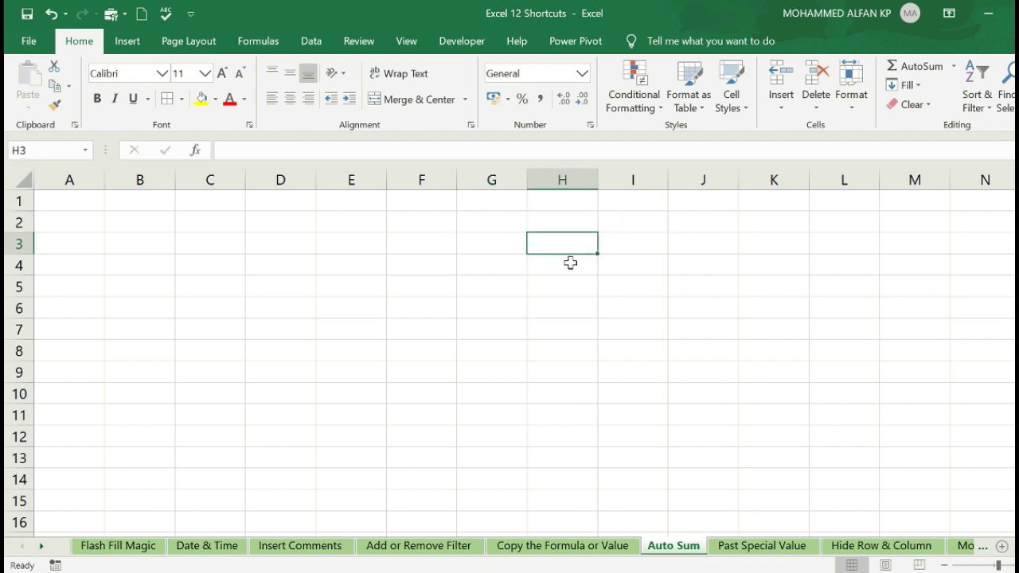
type("4")
key("Return")
type("5")
key("Return")
type("6")
key("Return")
type("7")
key("Return")
key("Return")
type("8")
key("Return")
type("89")
key("Return")
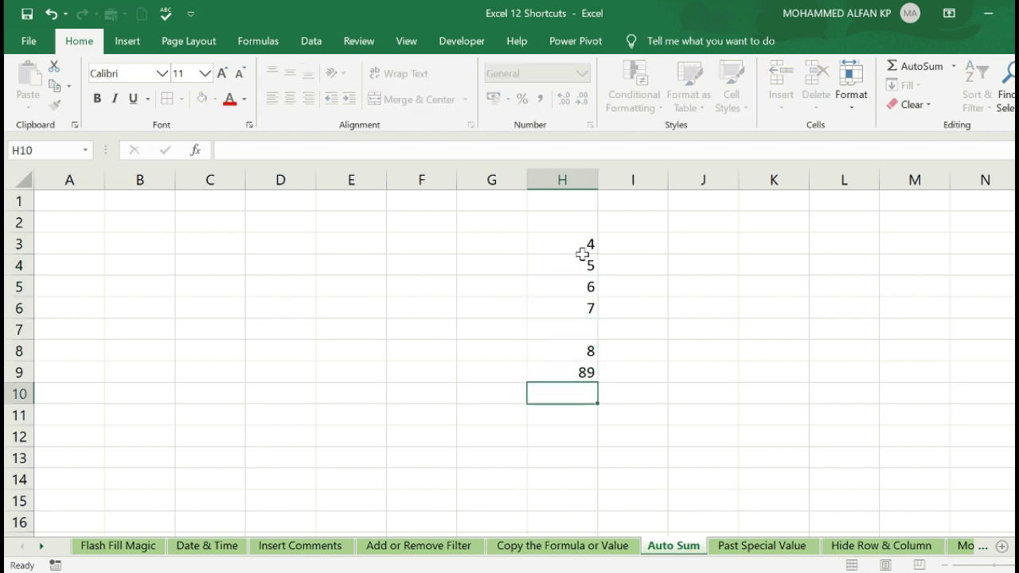
- AutoSum in H10 with Alt+=, editing the range to H8:H3 for a total of 30
left_click(628, 432)
left_click(581, 396)
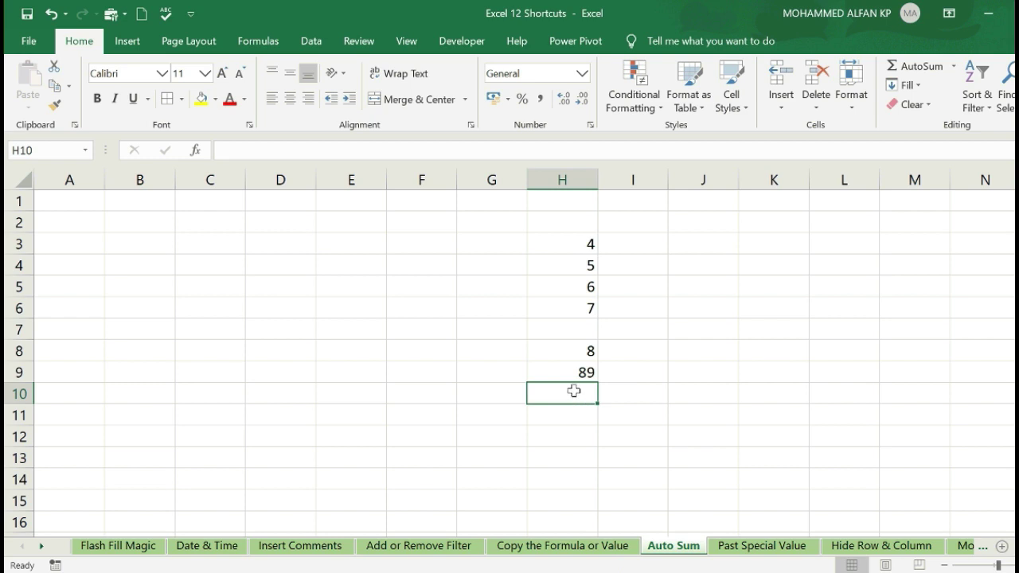
left_click(572, 331)
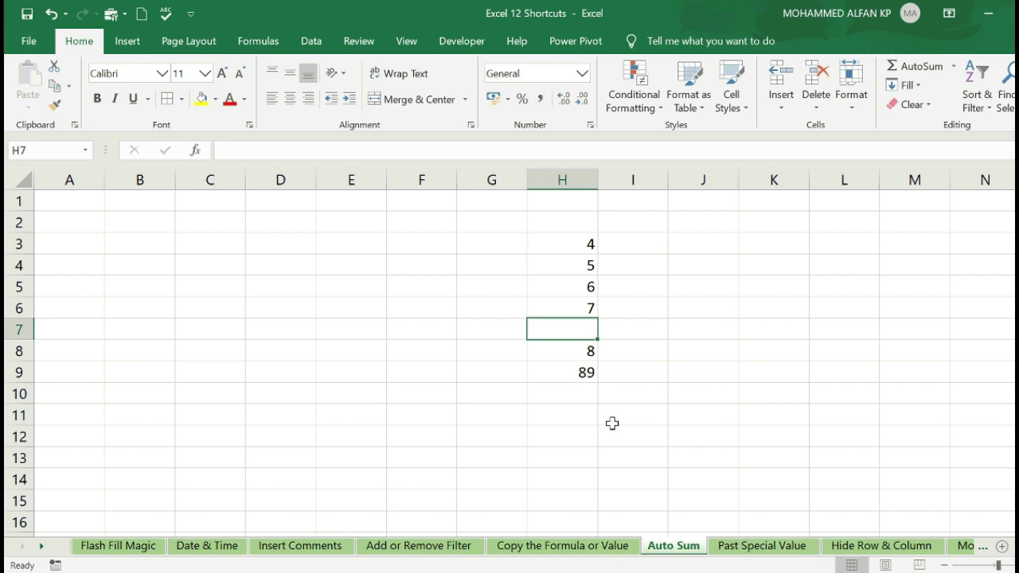
left_click(564, 396)
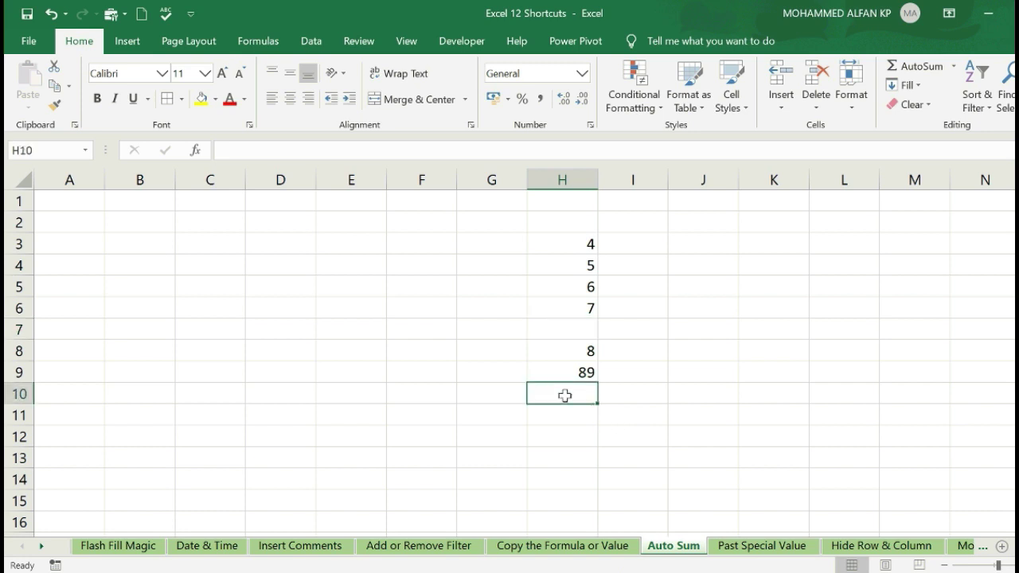
key("alt+equal")
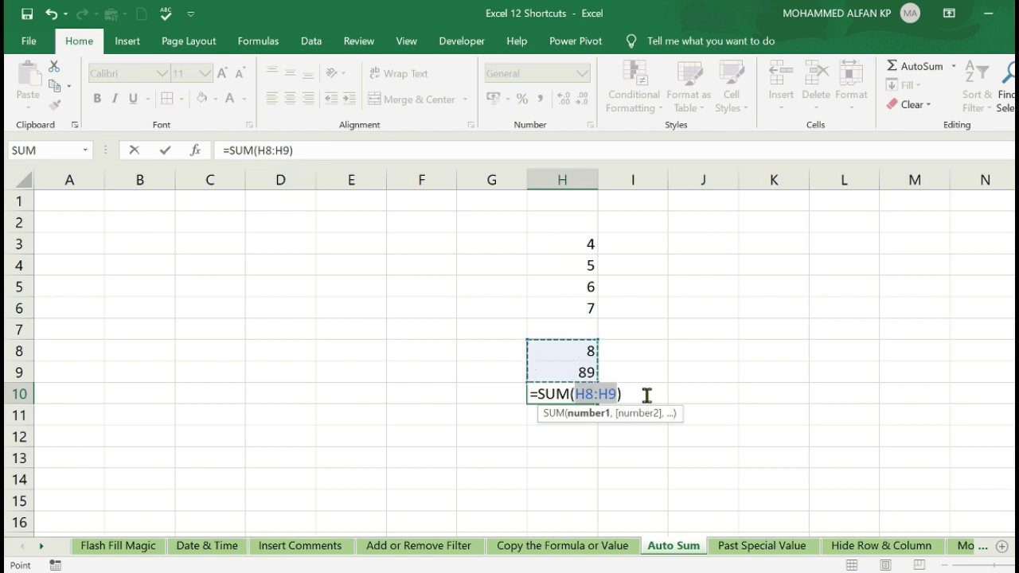
left_click(614, 394)
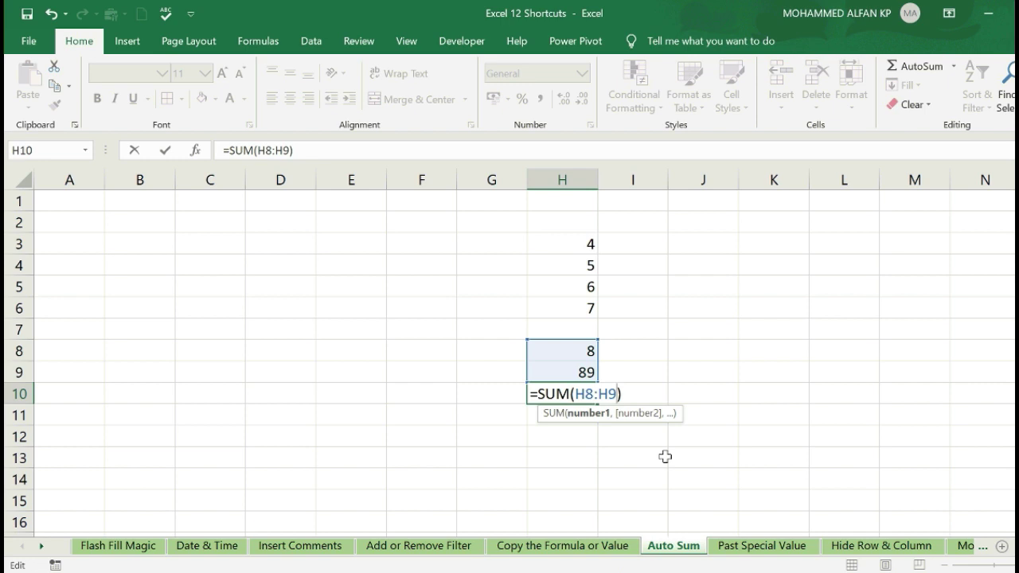
key("BackSpace")
type("3")
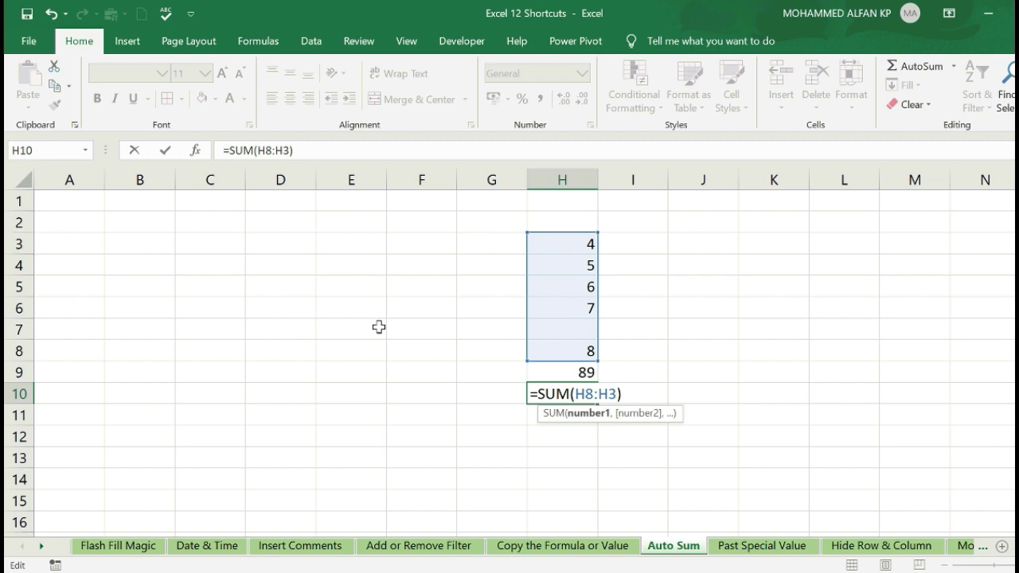
key("Return")
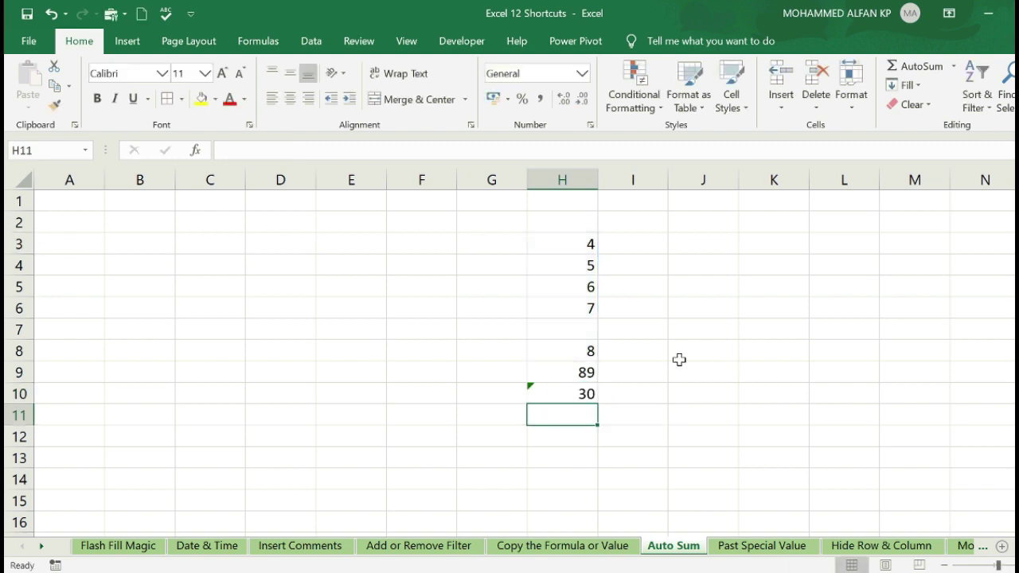
left_click(583, 331)
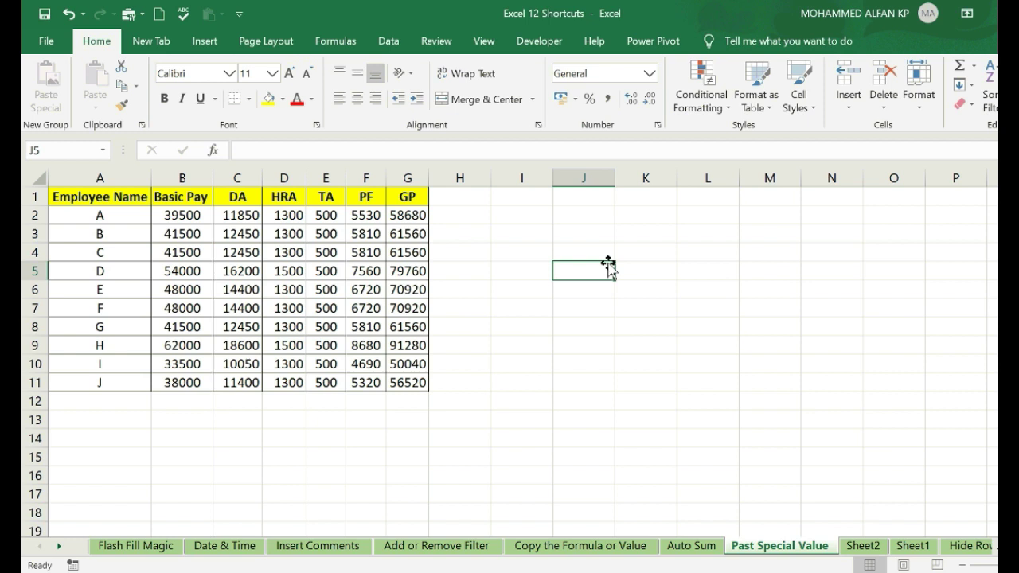
left_click_drag(84, 223, 100, 384)
left_click_drag(195, 216, 199, 383)
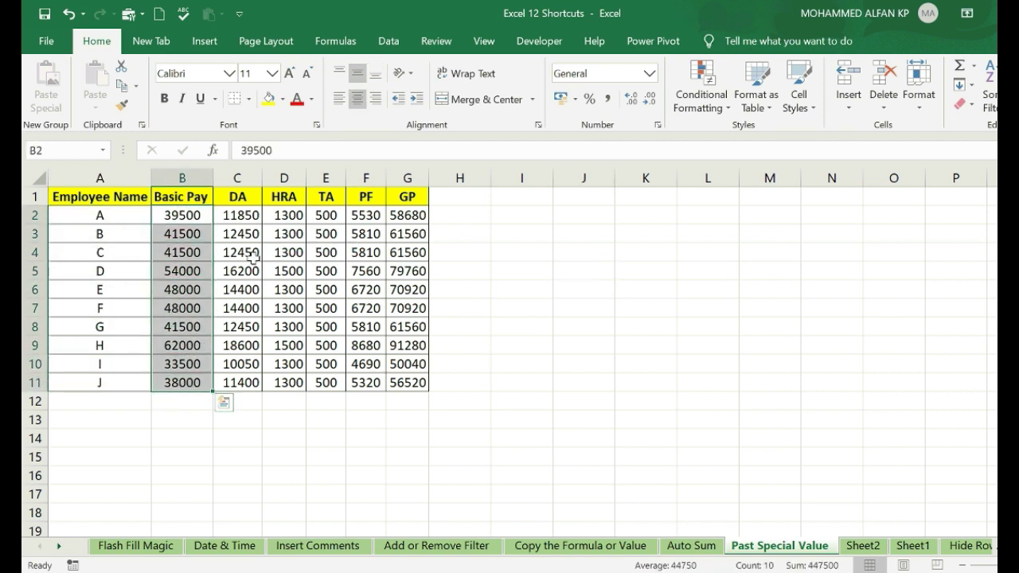
left_click(321, 231)
left_click(238, 232)
left_click(163, 220)
left_click(319, 231)
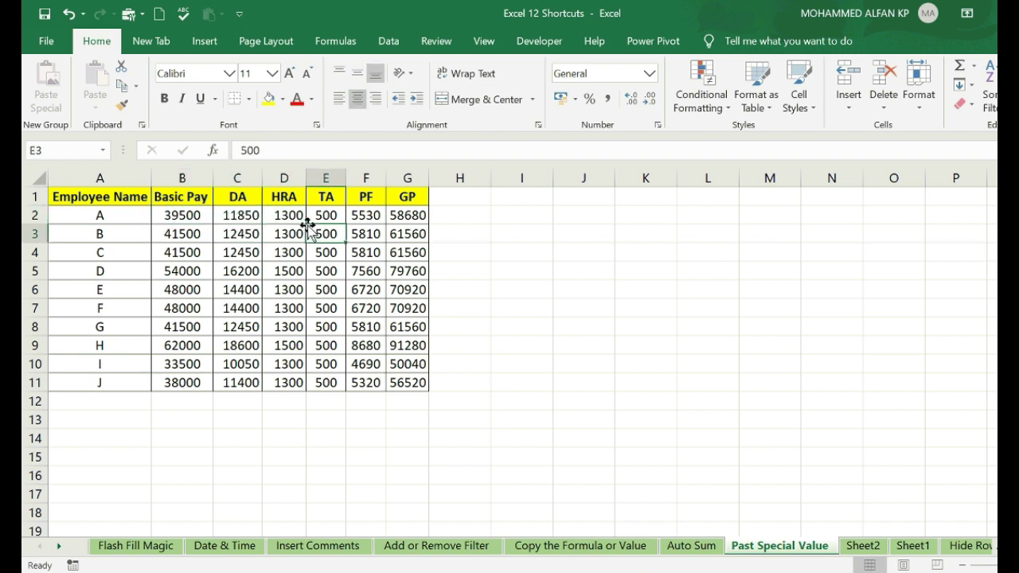
left_click(182, 216)
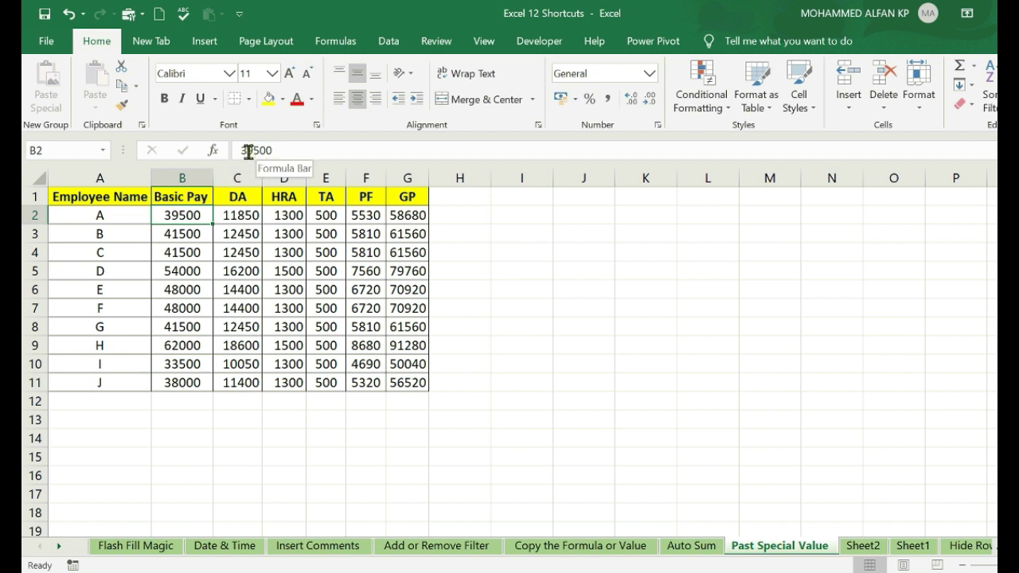
left_click(237, 213)
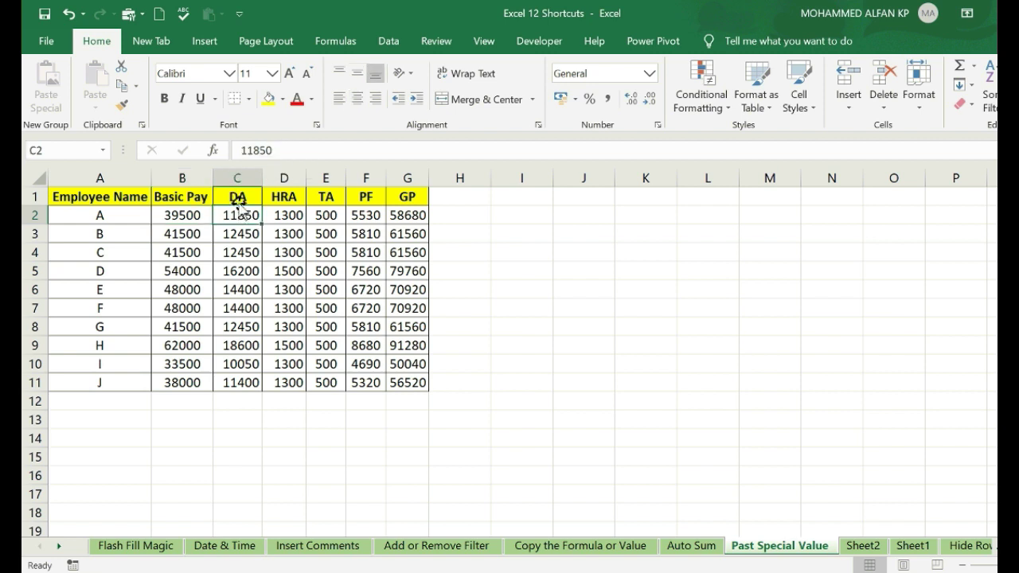
left_click(289, 214)
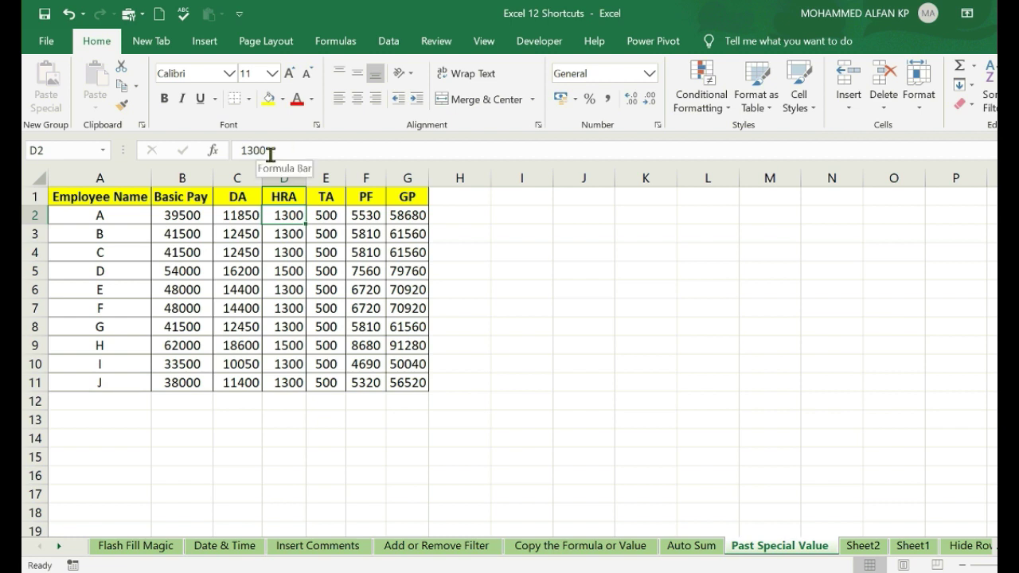
left_click(416, 214)
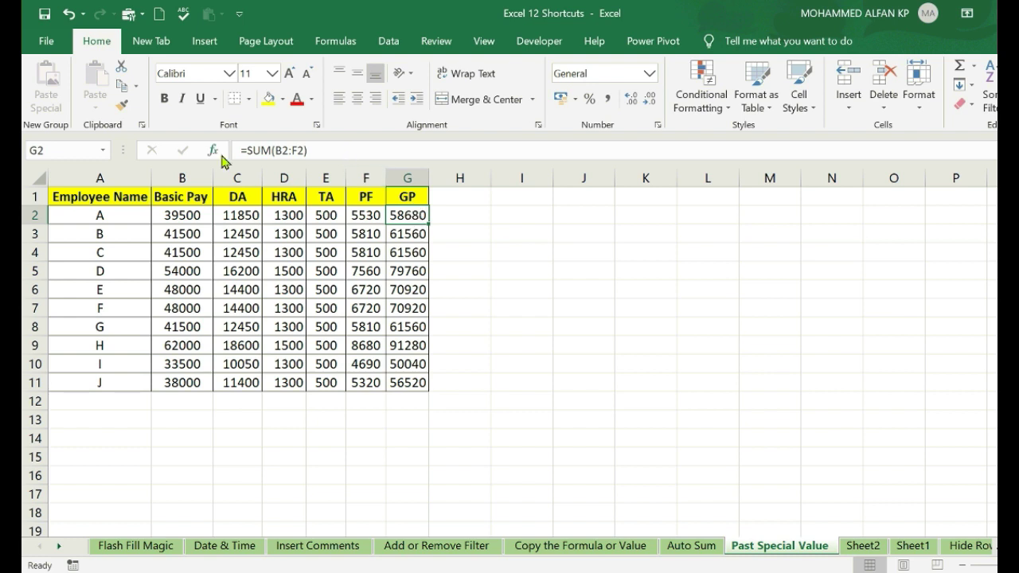
- Copy the Basic Pay figures B2:B11 and paste them at B14
left_click_drag(181, 215, 182, 382)
key("ctrl+c")
left_click(191, 435)
key("ctrl+v")
key("Escape")
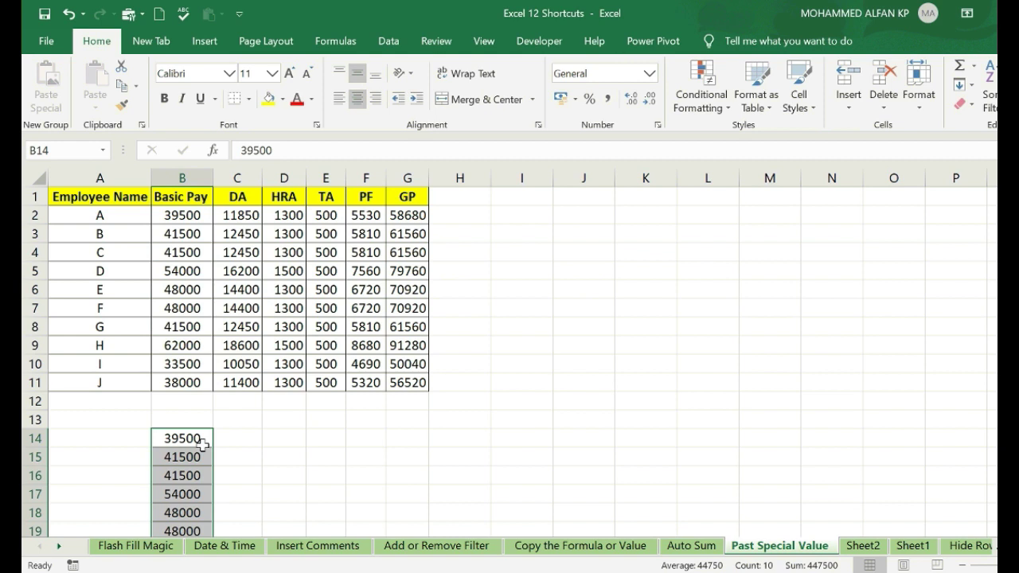
- Copy the GP formulas G2:G11 and paste them at C25, showing #REF!
left_click_drag(408, 213, 407, 382)
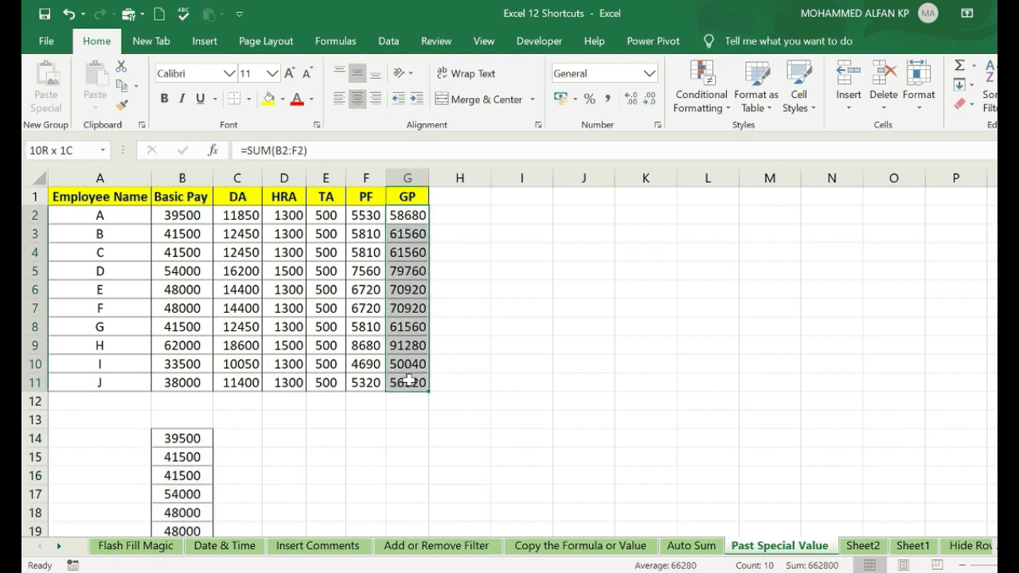
key("ctrl+c")
scroll(259, 362, "down", 2)
scroll(259, 362, "down", 2)
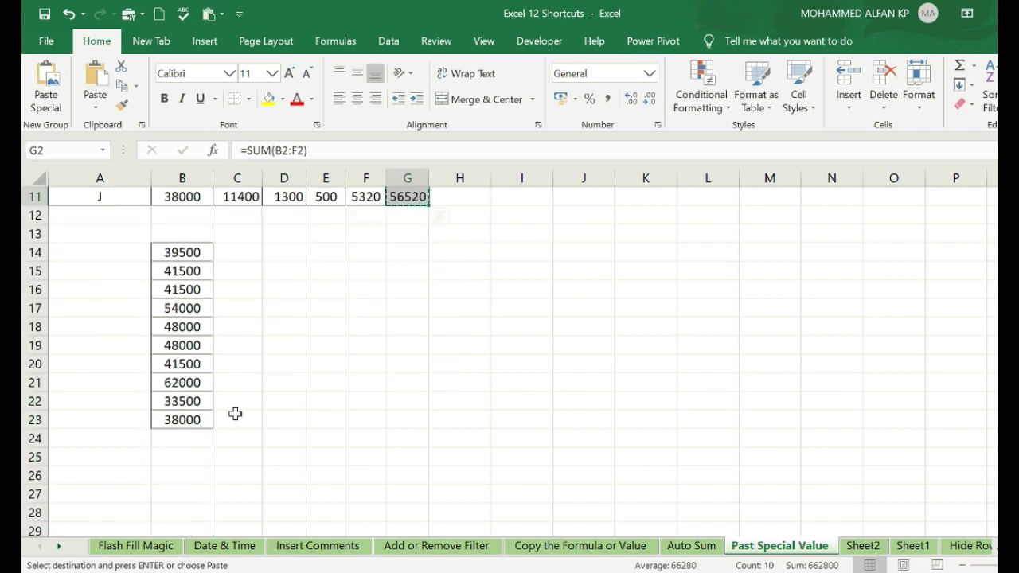
left_click(220, 458)
key("ctrl+v")
- Review the pasted rows 14 through 35, then pick an empty cell beside the table
scroll(268, 368, "down", 3)
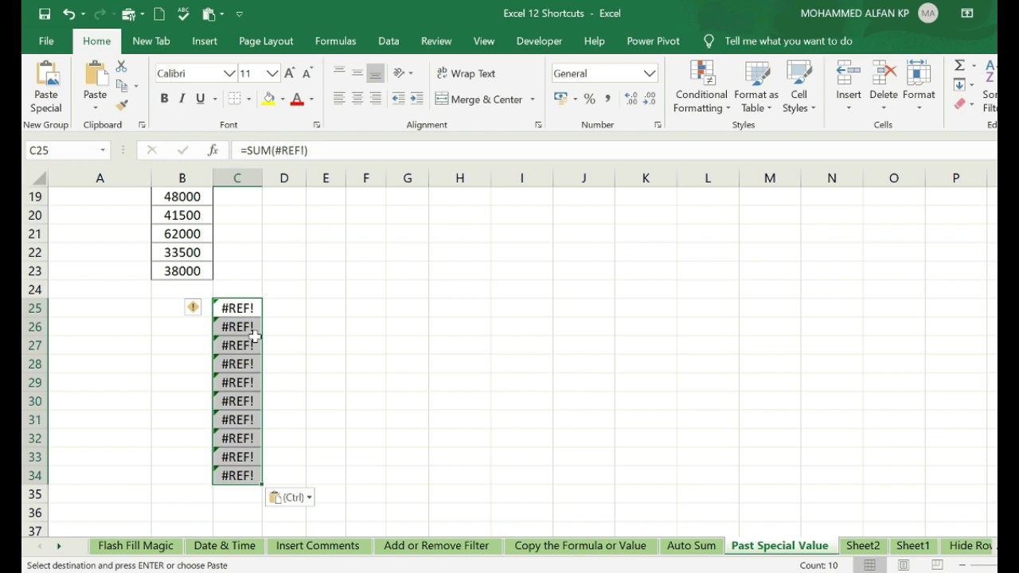
scroll(293, 347, "up", 2)
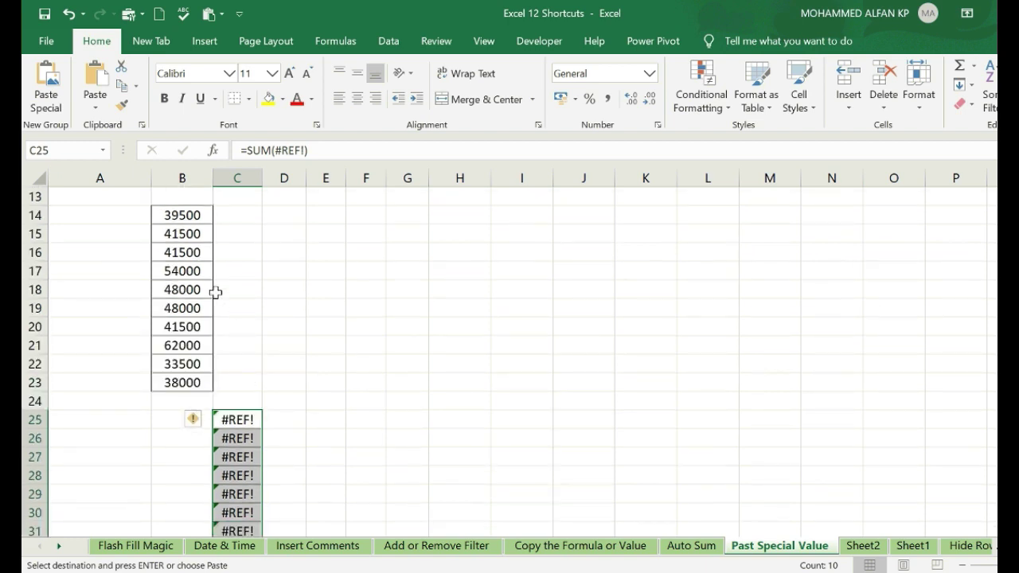
left_click_drag(35, 215, 82, 526)
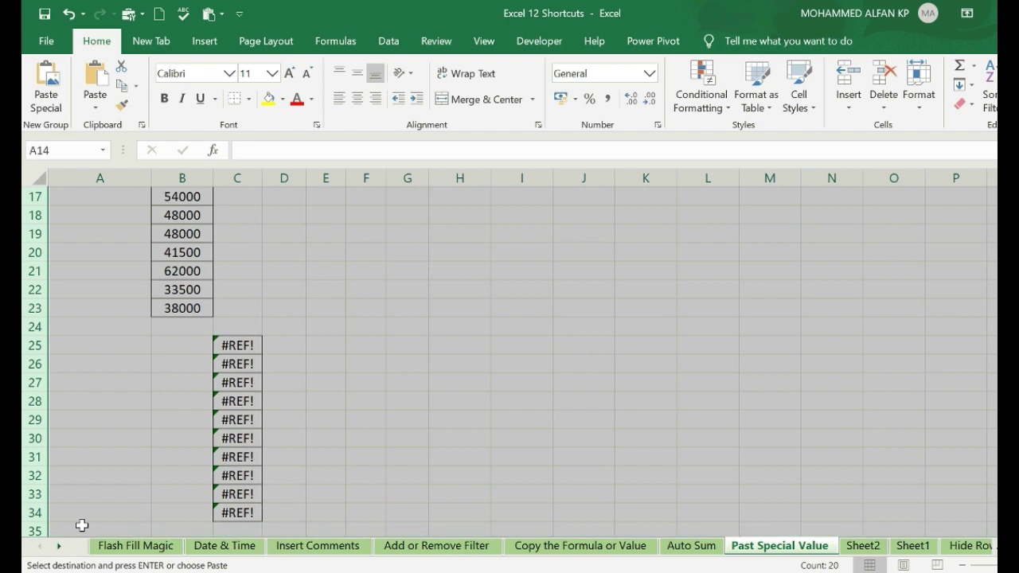
left_click(82, 525)
scroll(345, 341, "up", 1)
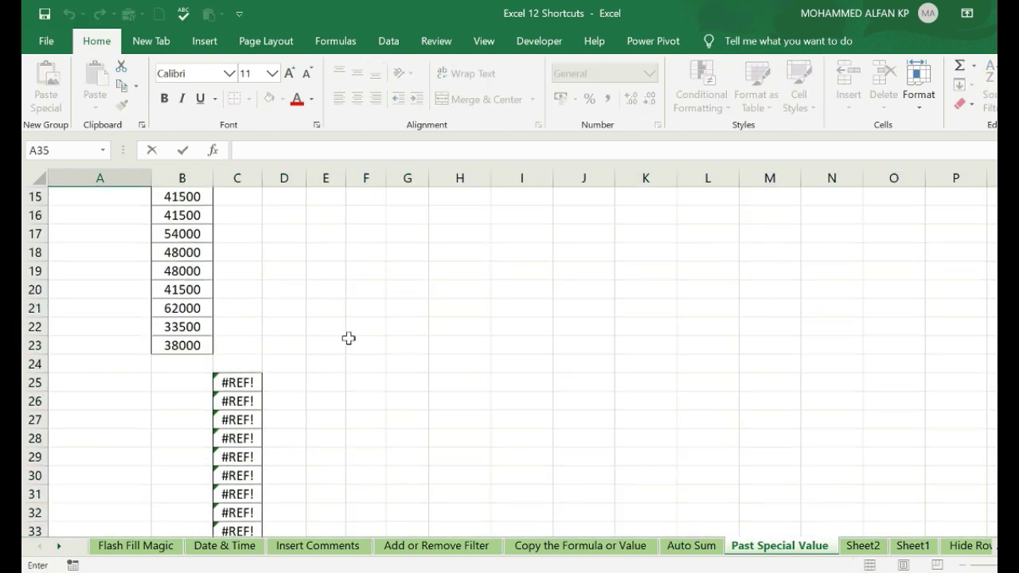
left_click(348, 338)
scroll(350, 335, "up", 5)
left_click(518, 335)
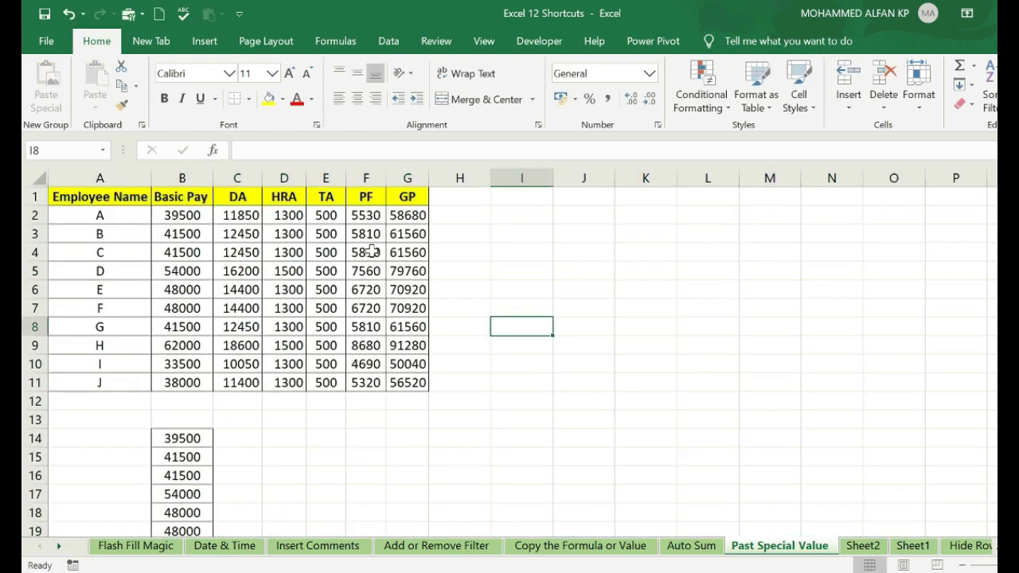
- Copy the whole GP column including its header
left_click(408, 251)
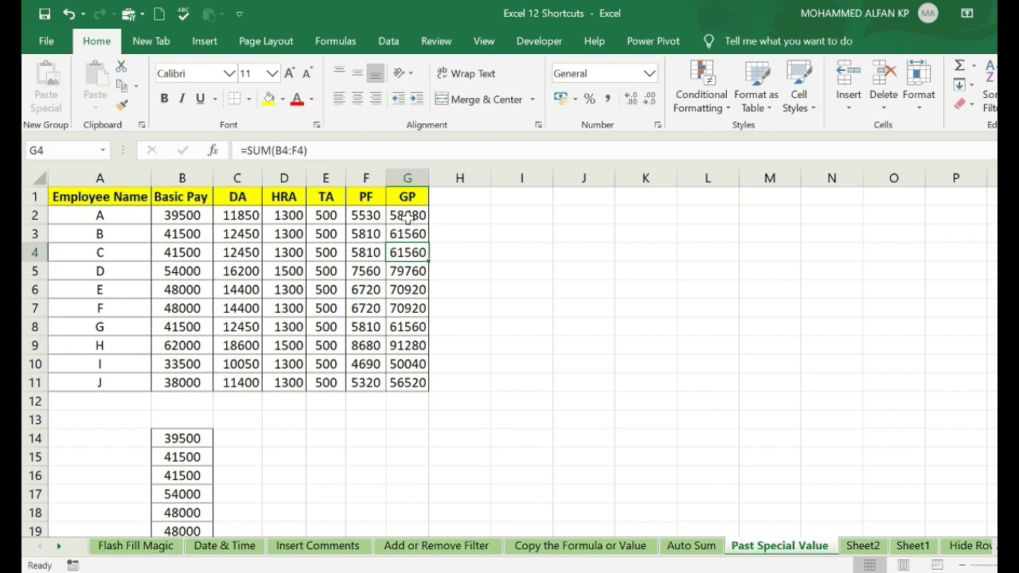
left_click(406, 215)
left_click_drag(405, 197, 403, 382)
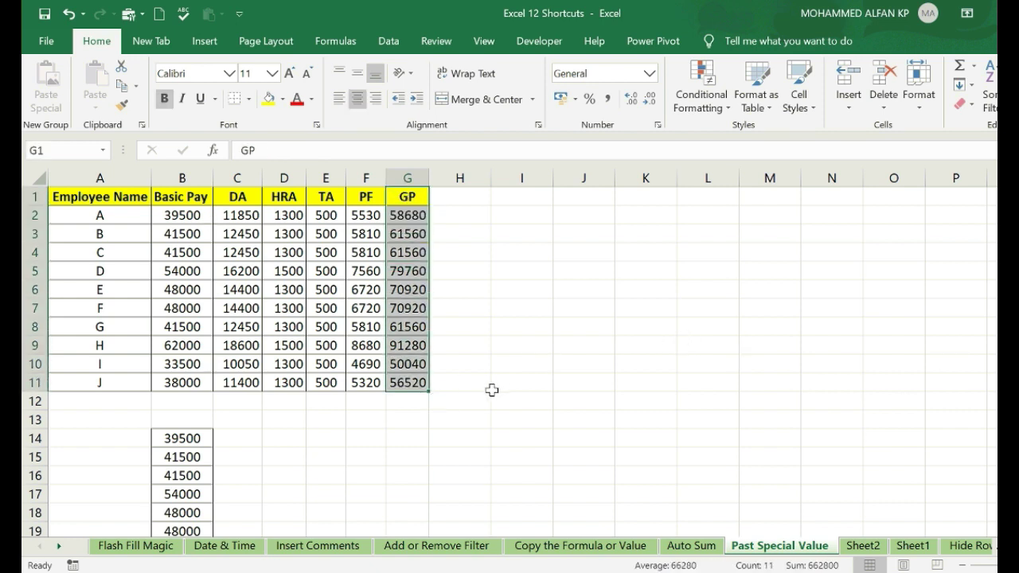
scroll(327, 409, "down", 5)
scroll(419, 385, "up", 2)
scroll(420, 386, "up", 3)
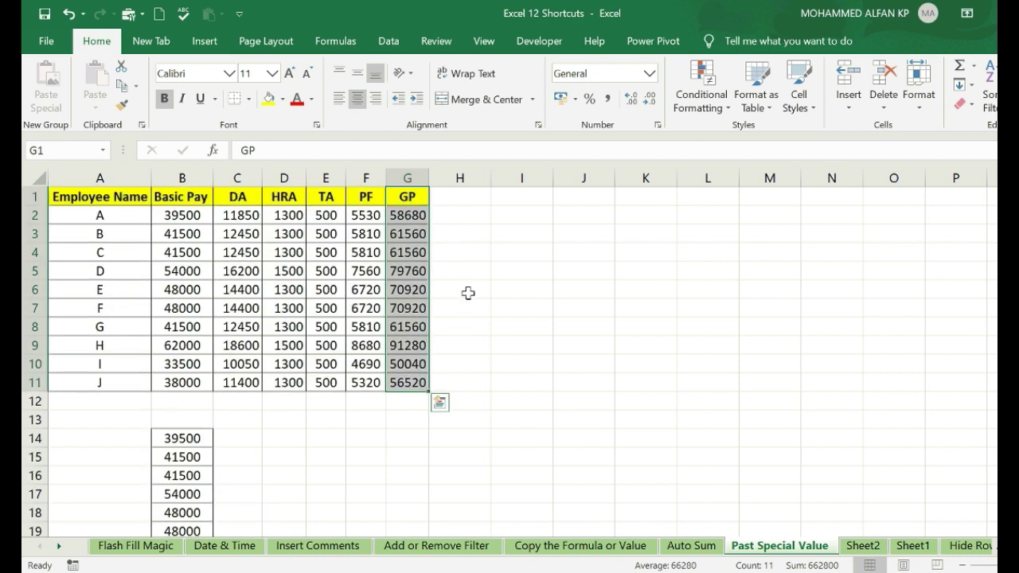
key("ctrl+c")
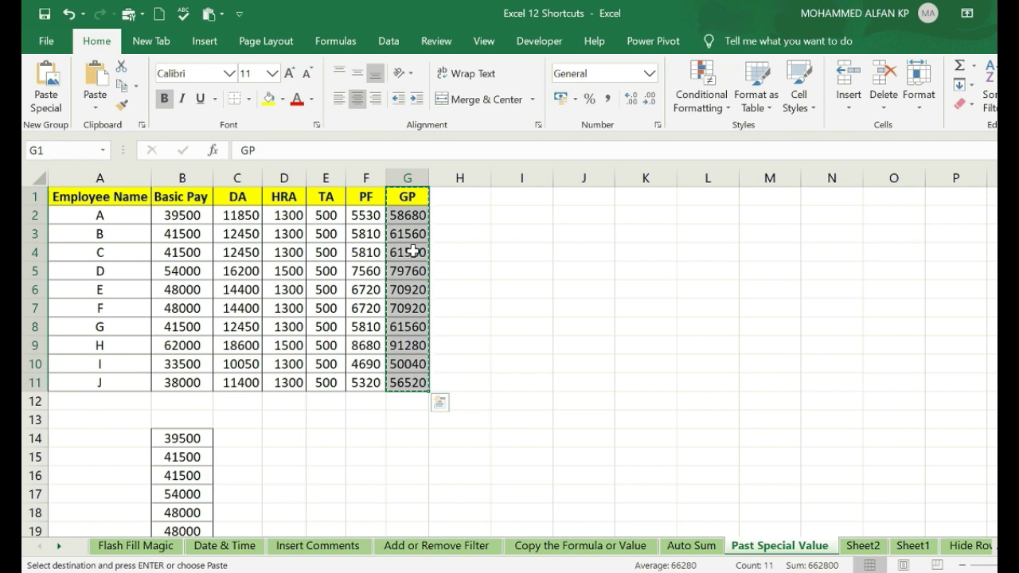
- Paste the GP column back over itself as values only, verifying G4 and G7
right_click(414, 255)
left_click(470, 257)
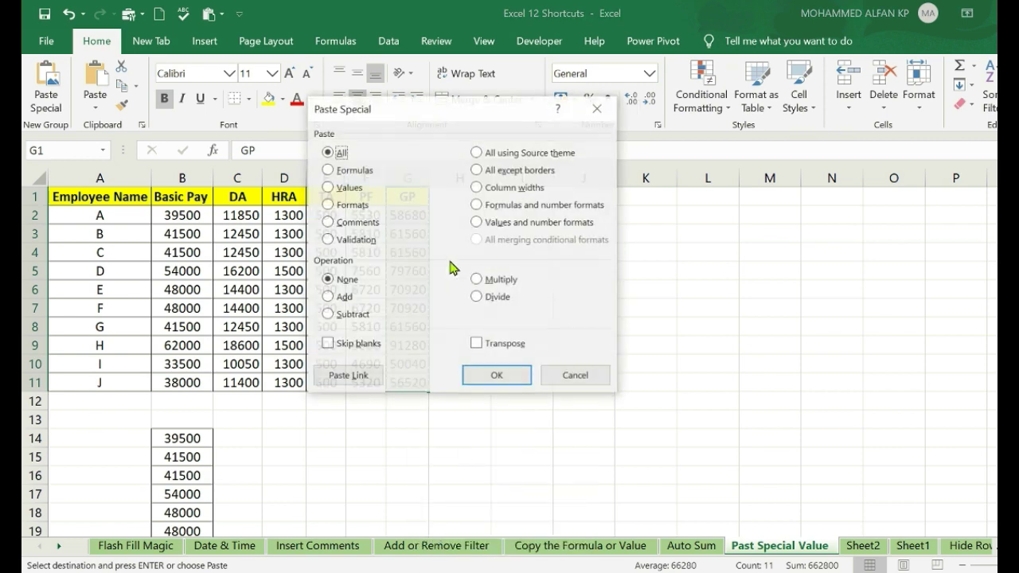
left_click(334, 191)
left_click(465, 374)
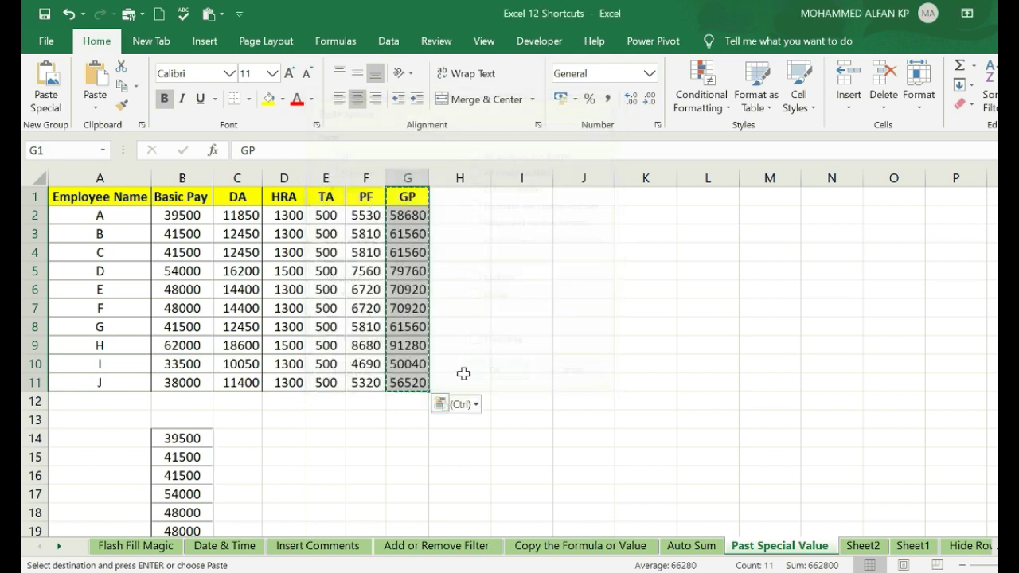
left_click(409, 251)
left_click(404, 308)
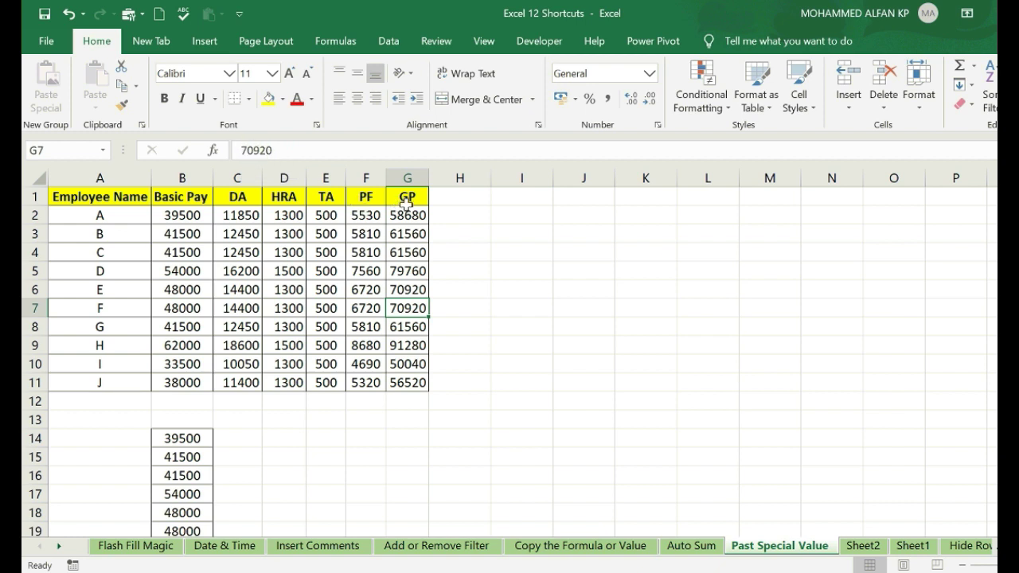
- Copy the GP values into O4, then undo that paste with Ctrl+Z
left_click_drag(405, 196, 411, 373)
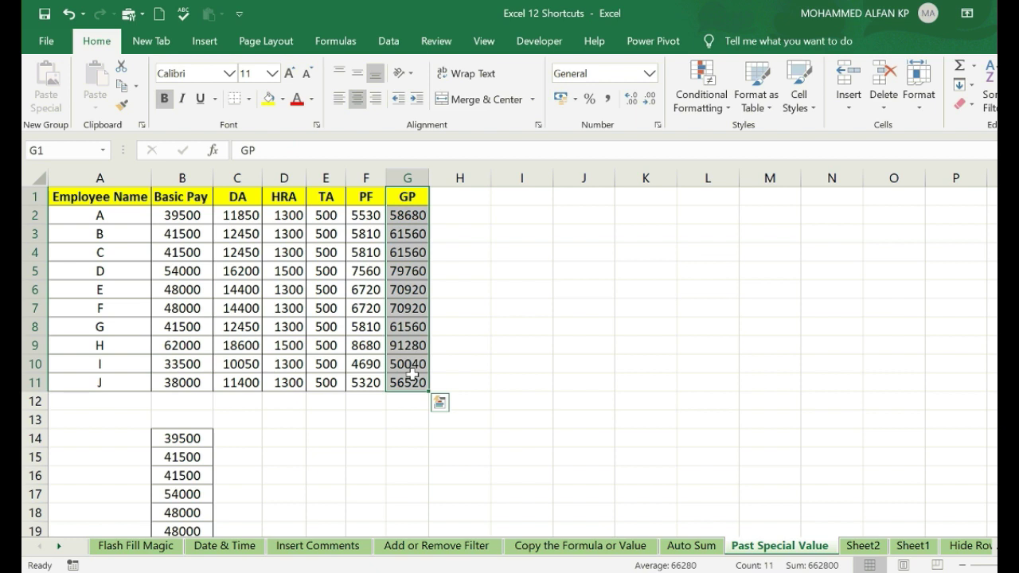
key("ctrl+c")
left_click(883, 246)
key("ctrl+v")
key("Escape")
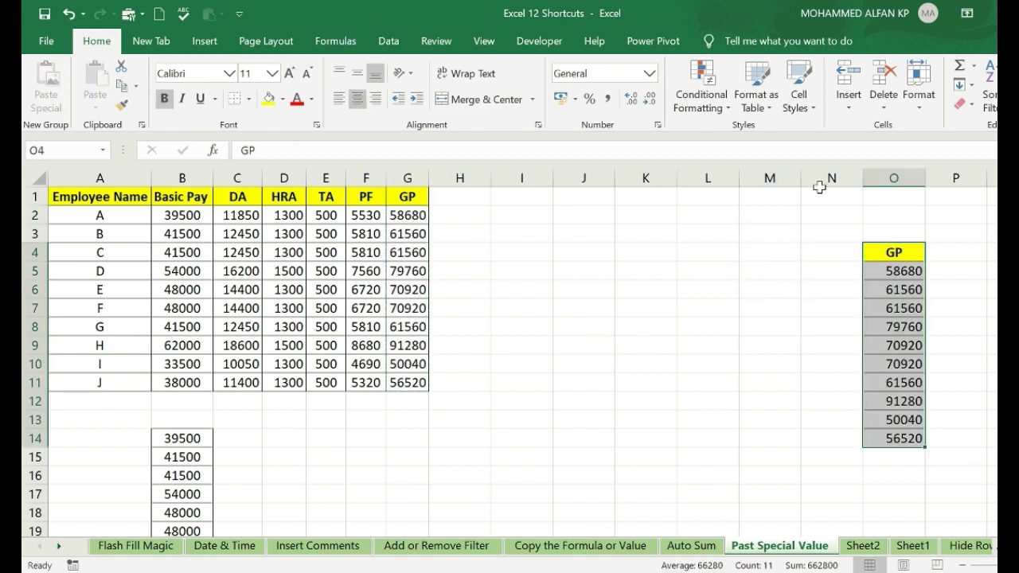
key("ctrl+z")
key("ctrl+z")
key("ctrl+z")
key("ctrl+z")
key("ctrl+z")
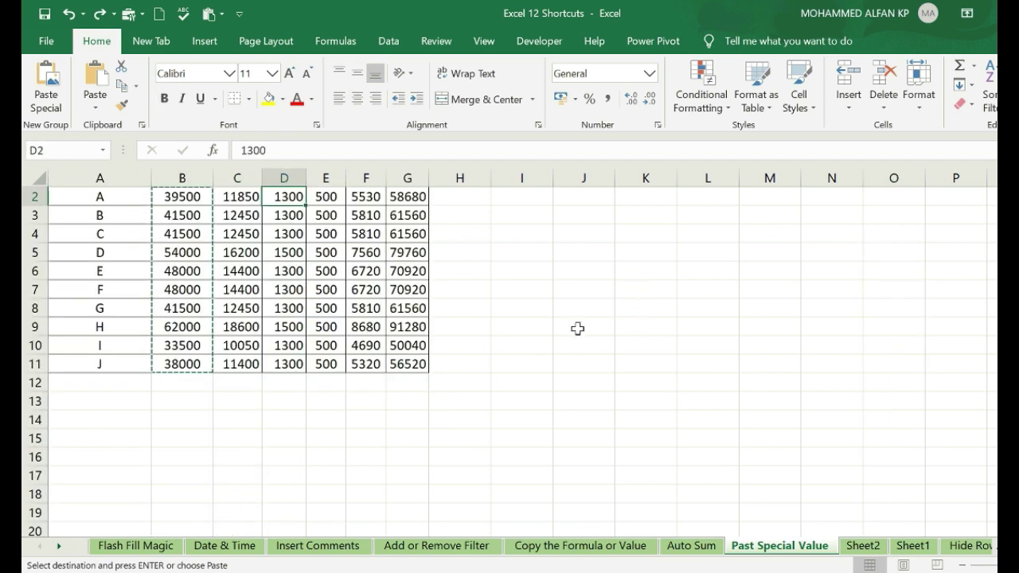
- Copy the GP totals G2:G11
key("Escape")
scroll(474, 303, "up", 1)
left_click(412, 234)
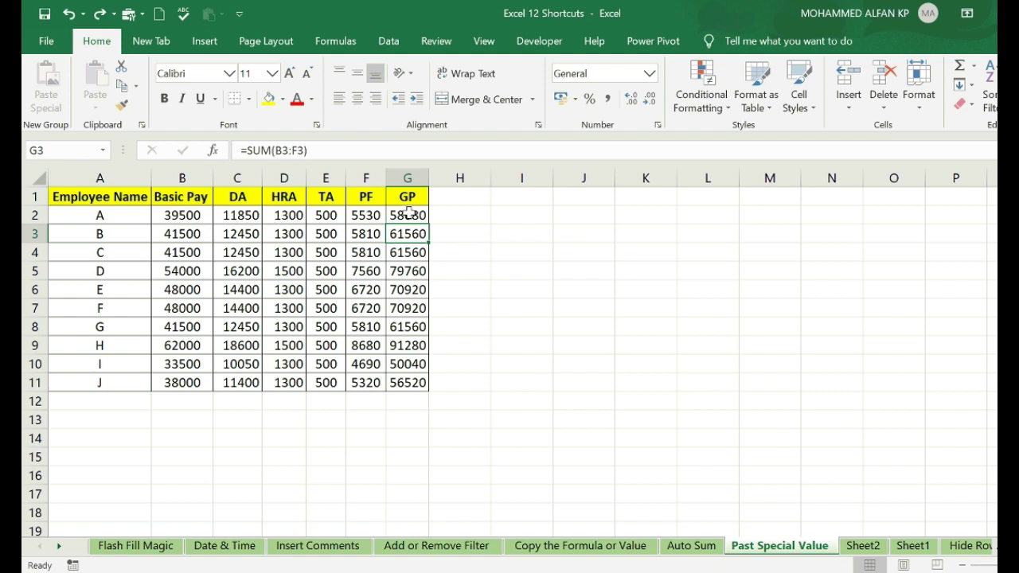
left_click_drag(408, 213, 410, 381)
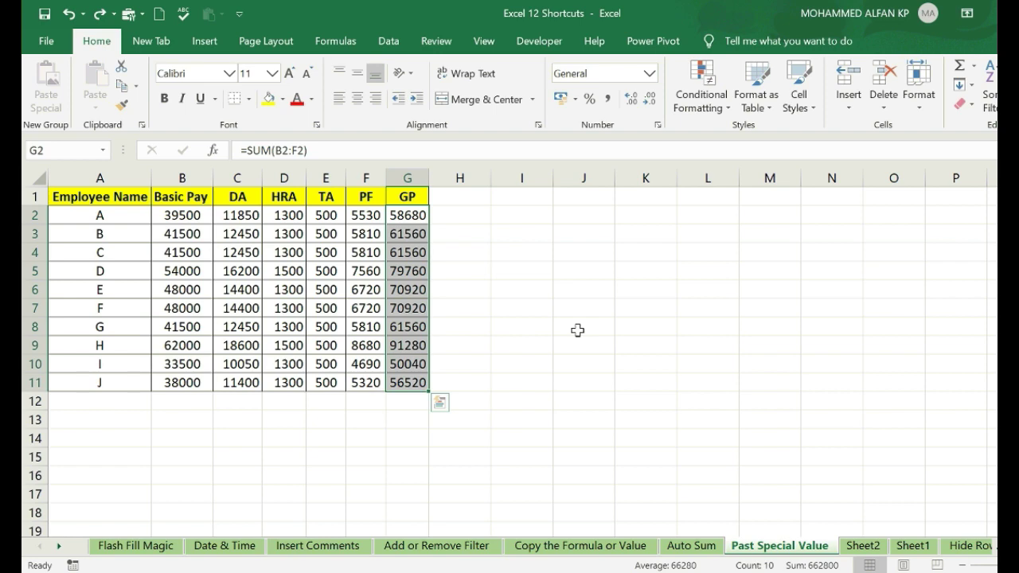
key("ctrl+c")
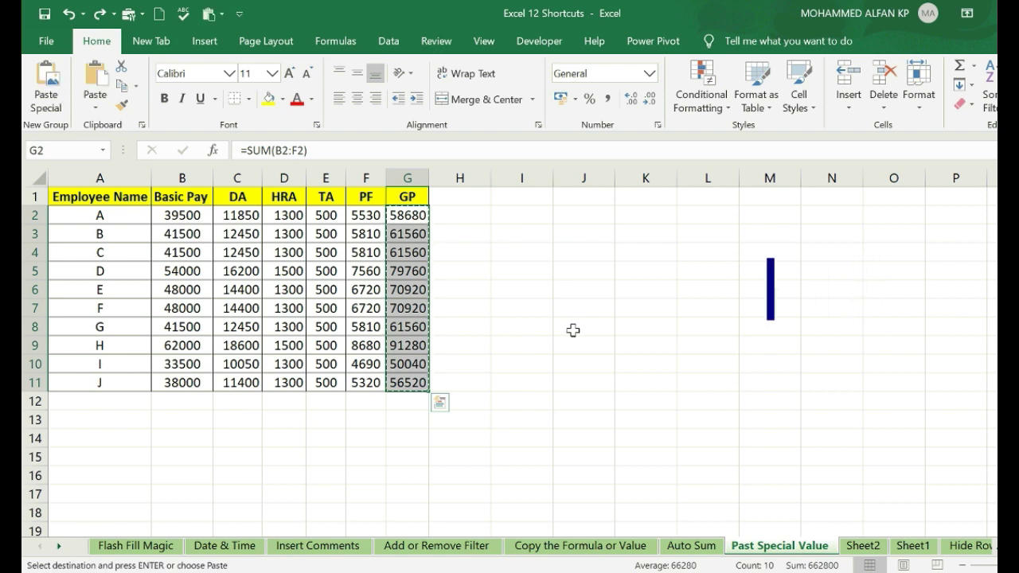
- Paste them back as values with Alt+E, S, V and confirm G4 holds a number
key("alt")
key("e")
key("s")
key("v")
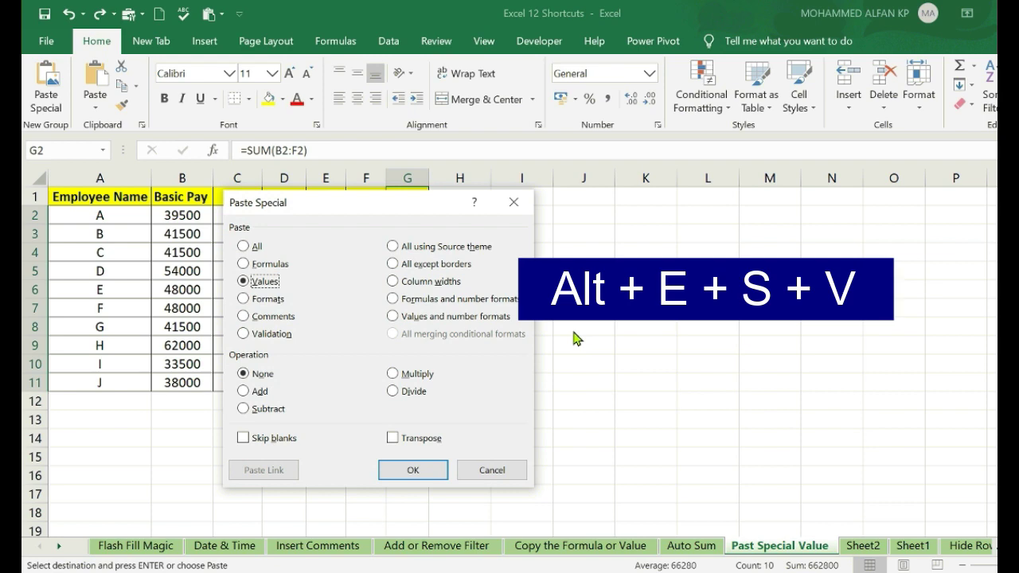
key("Return")
key("Escape")
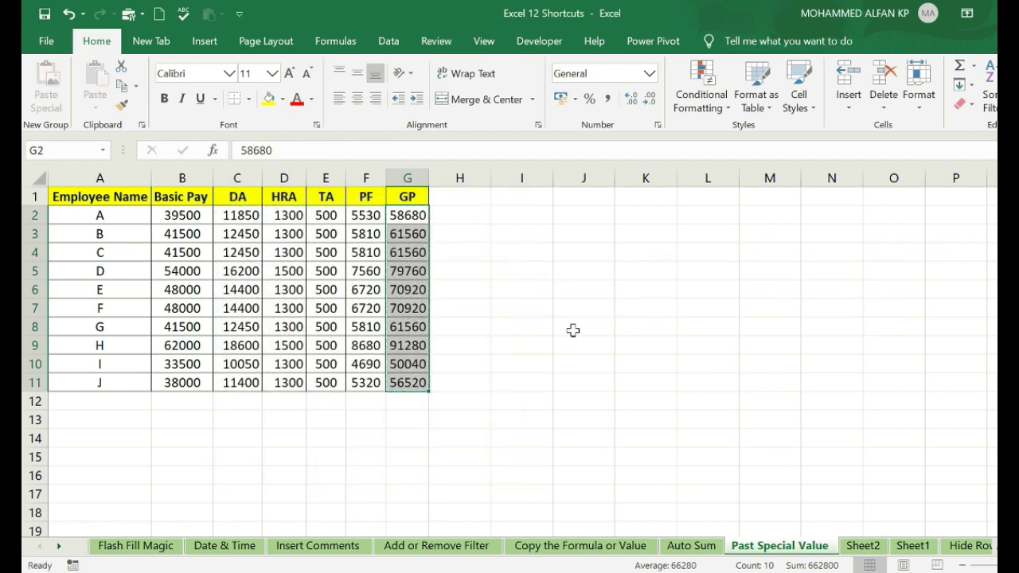
left_click(410, 253)
left_click_drag(407, 215, 407, 377)
left_click(525, 324)
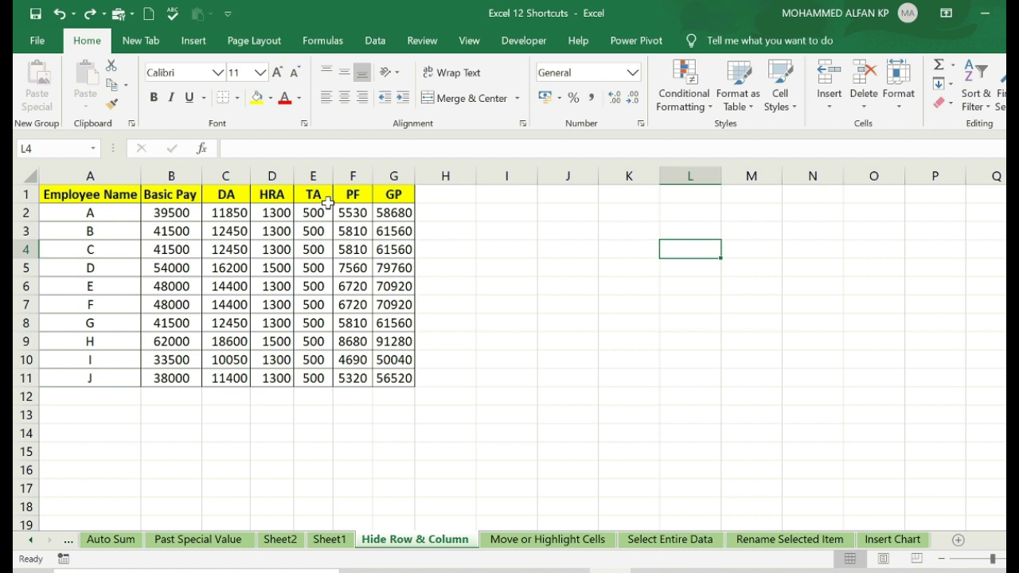
- Hide the PF column from its right-click menu
left_click(354, 173)
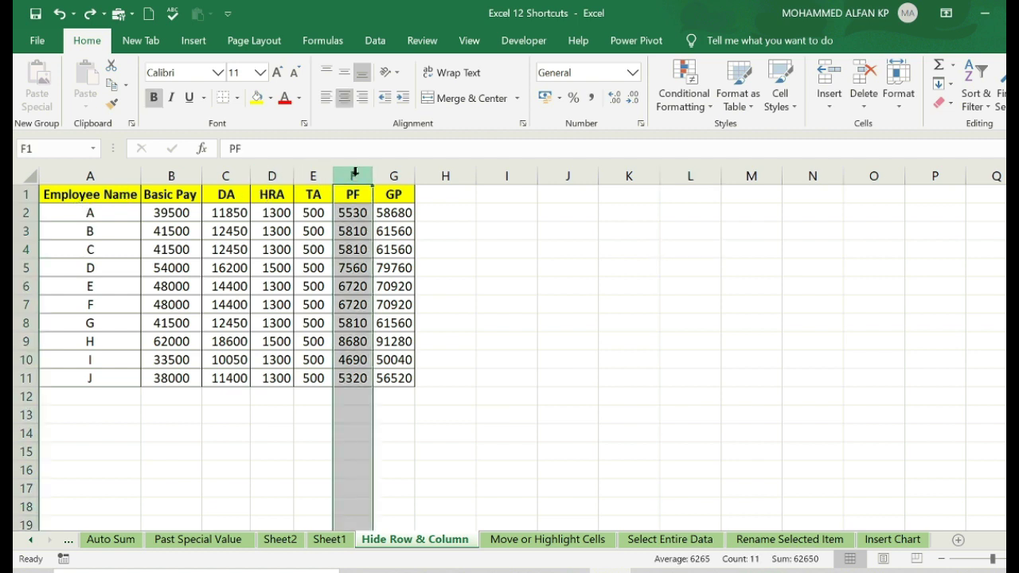
right_click(352, 221)
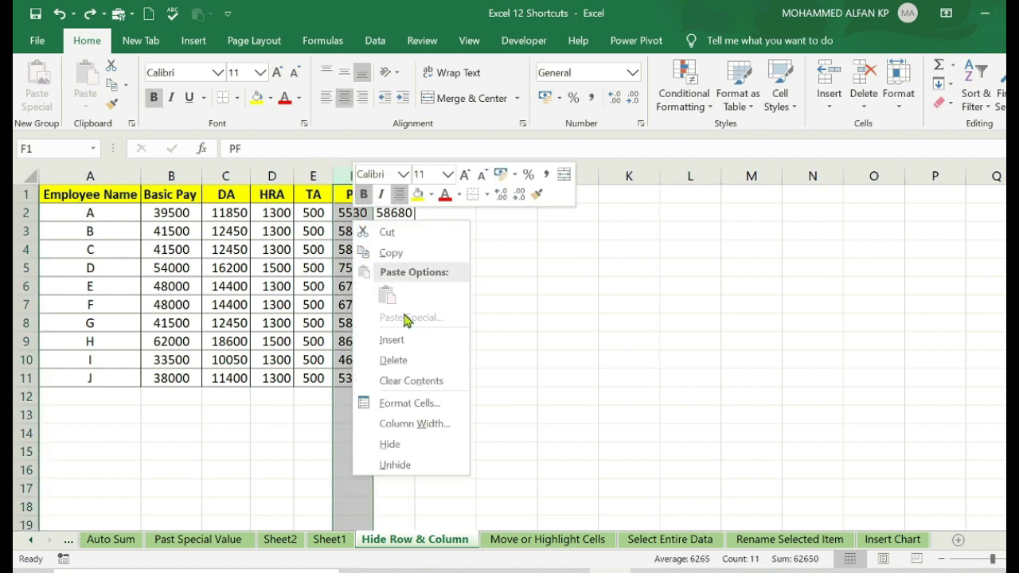
left_click(400, 446)
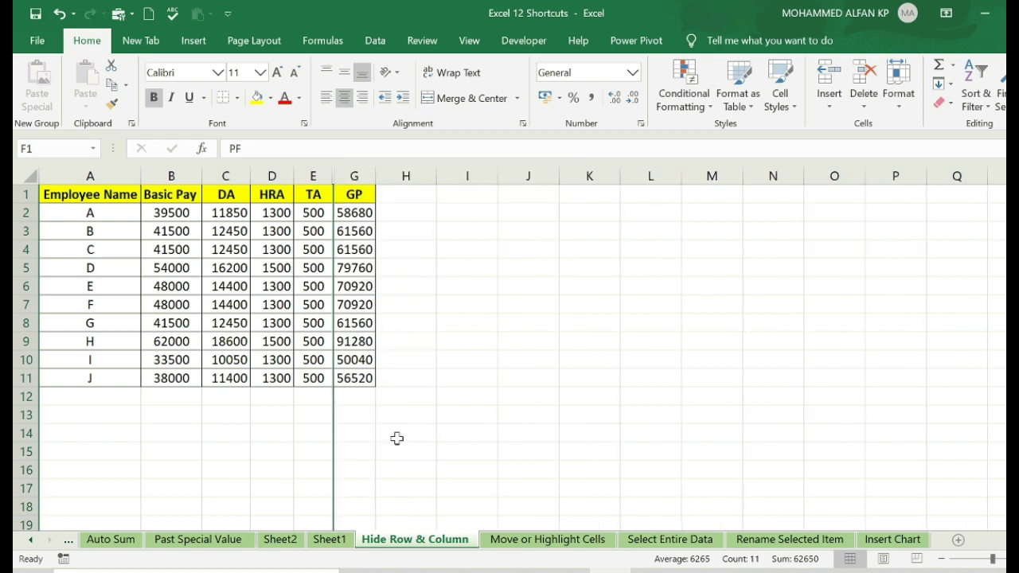
left_click(565, 391)
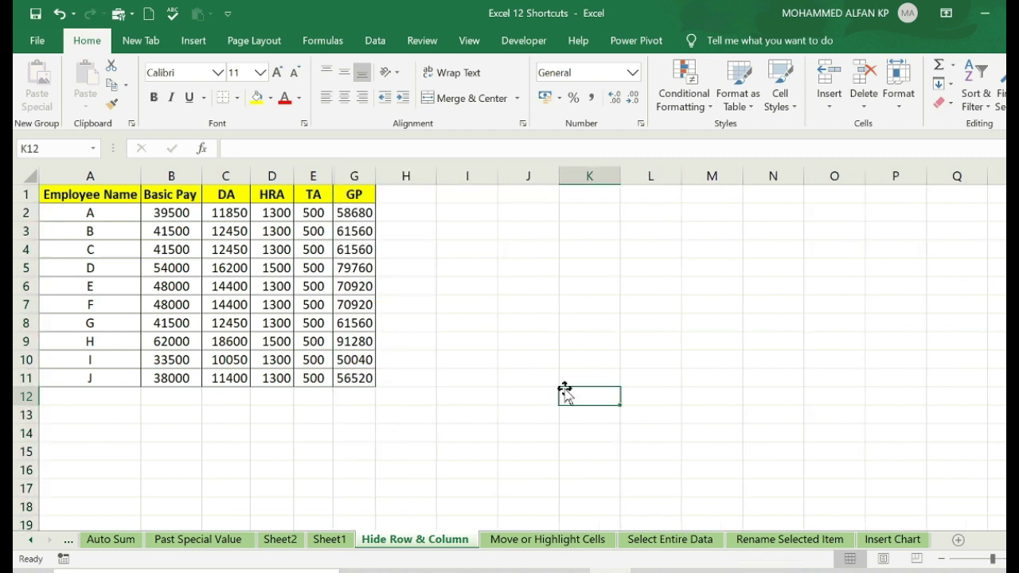
- Hide employee D's row 5, then unhide row 5 and the PF column
left_click(24, 267)
right_click(74, 276)
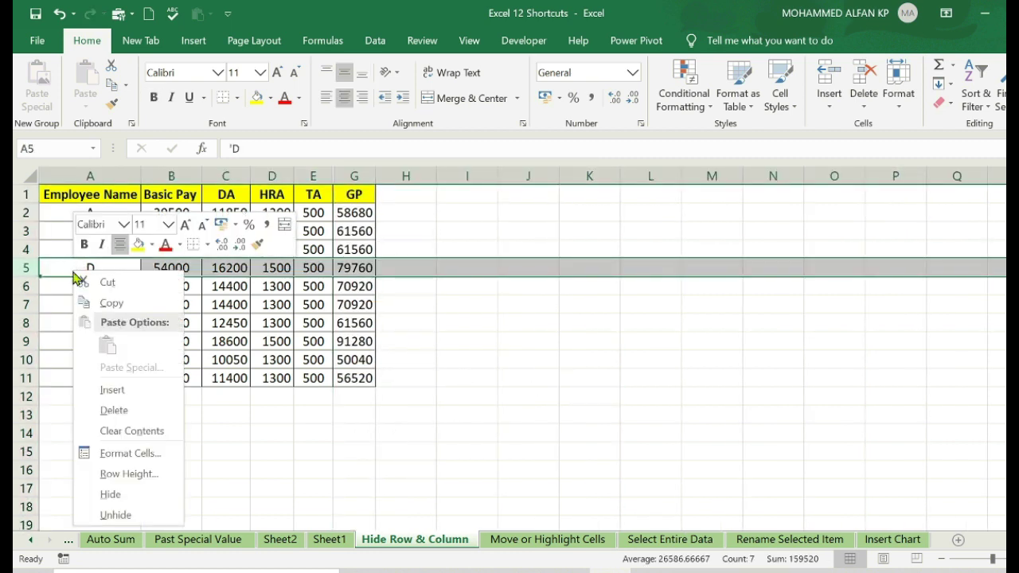
left_click(108, 494)
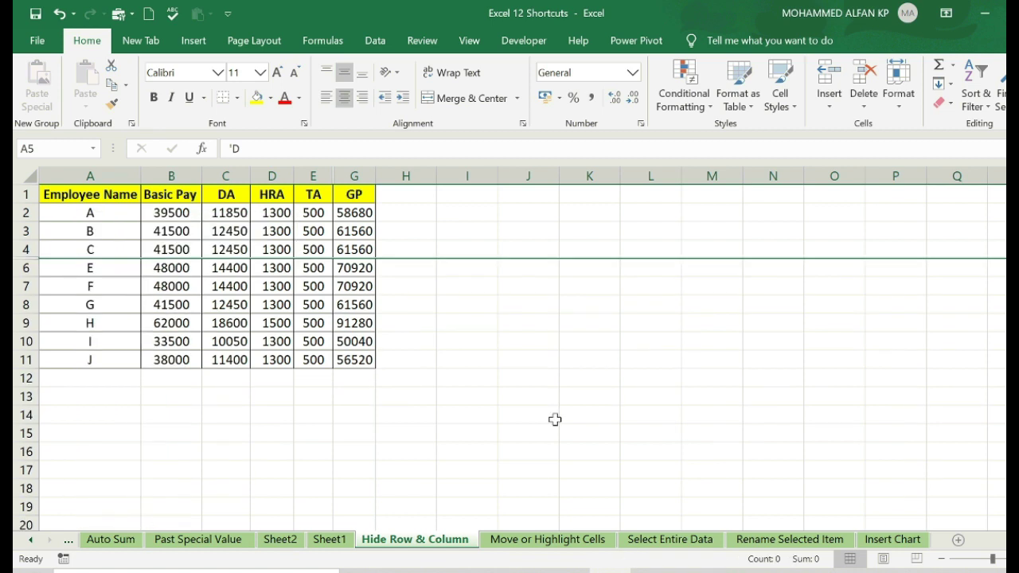
key("ctrl+shift+9")
key("ctrl+shift+0")
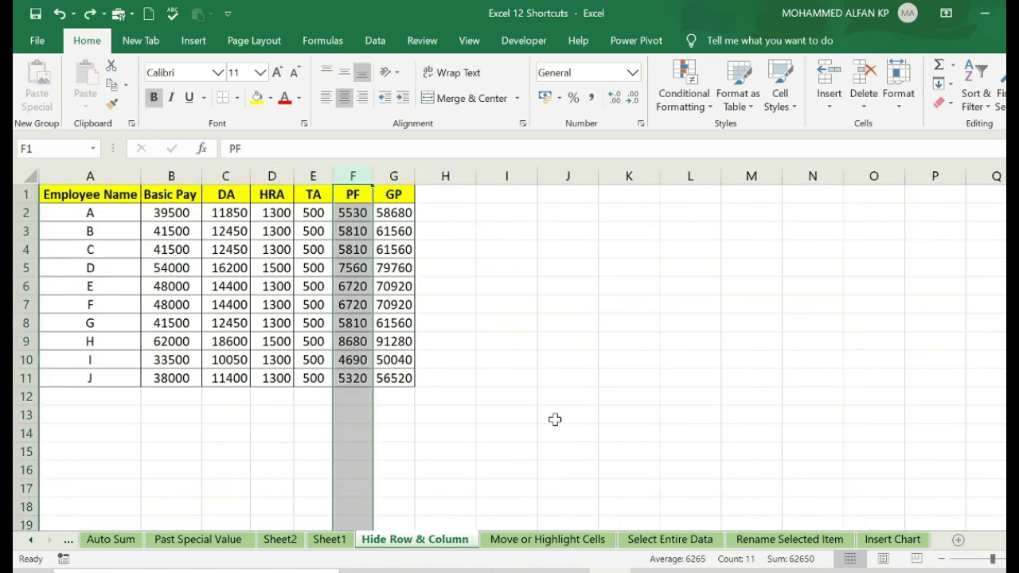
left_click(612, 306)
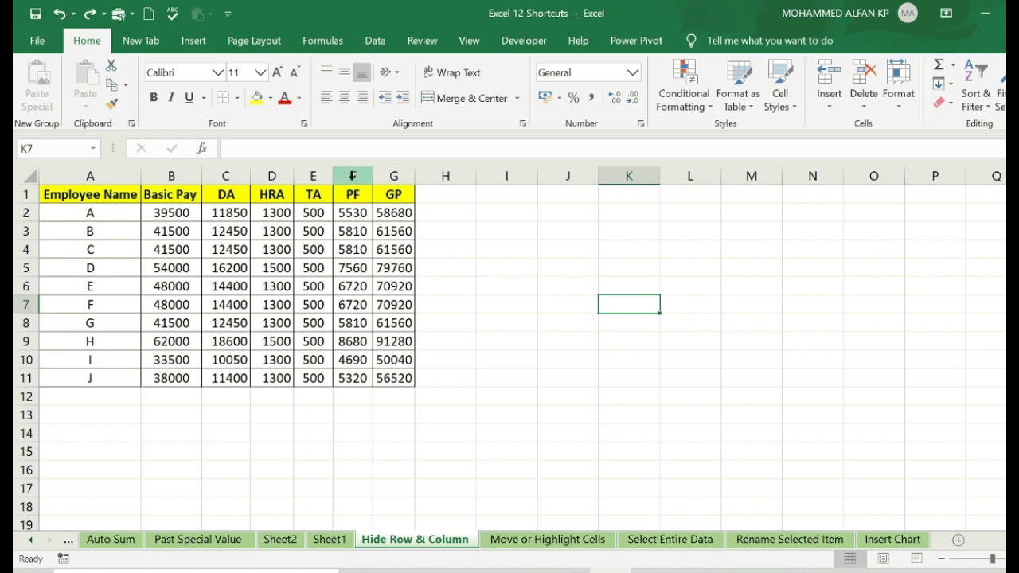
- Hide the PF column with Ctrl+0 from F4 and row 5 with Ctrl+9 from D5
left_click(353, 250)
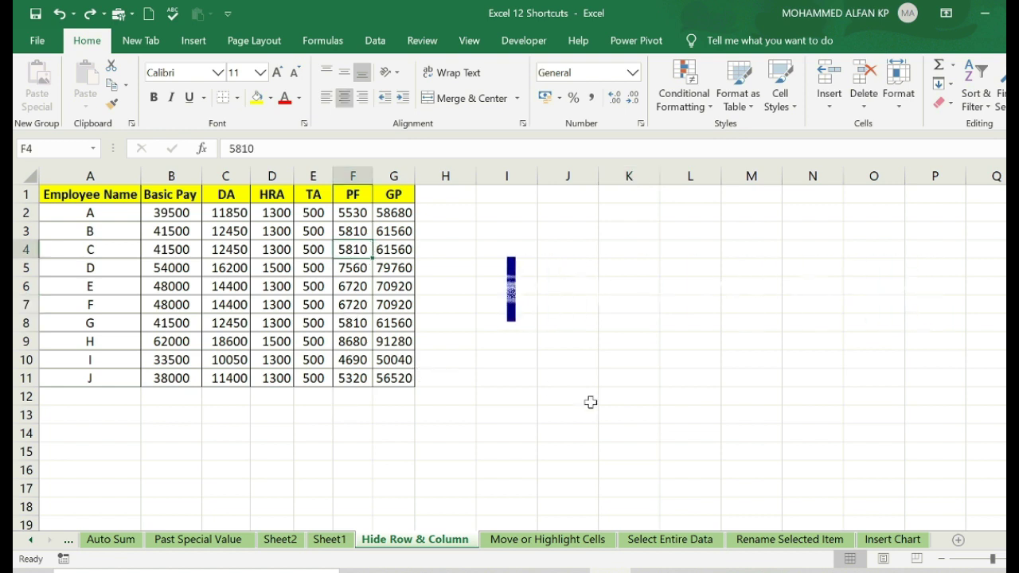
key("ctrl+0")
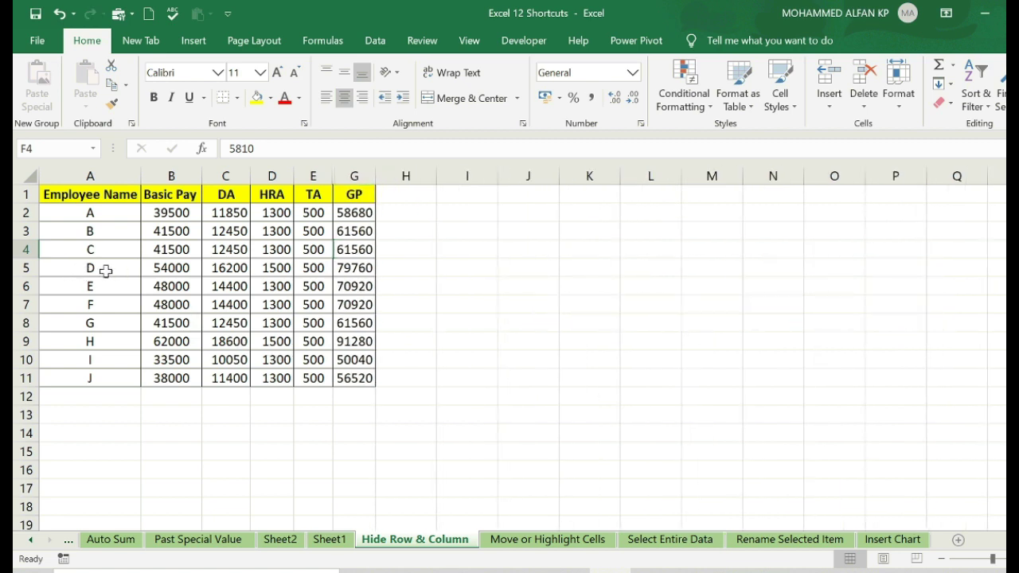
left_click_drag(121, 270, 183, 273)
left_click(275, 271)
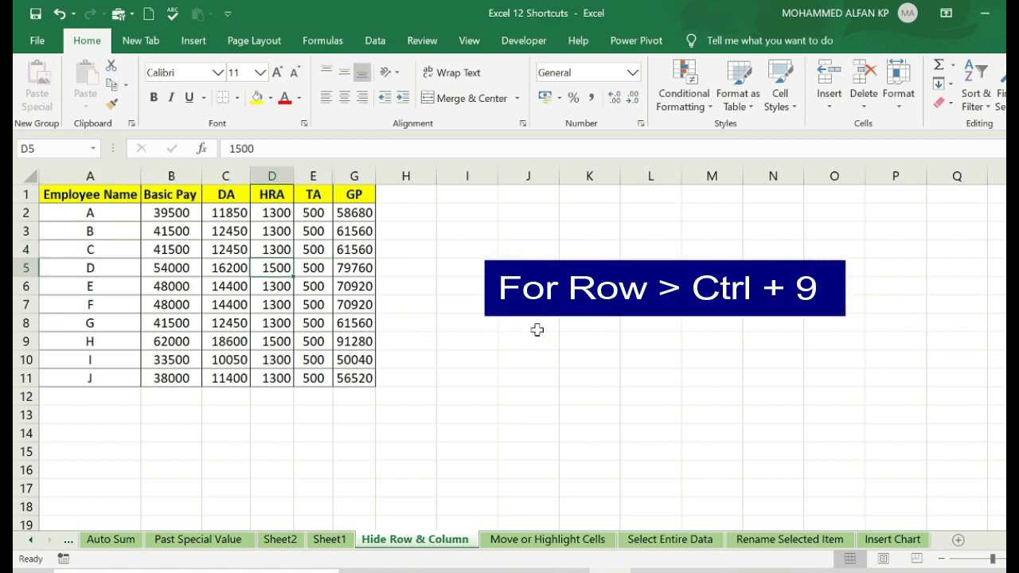
key("ctrl+9")
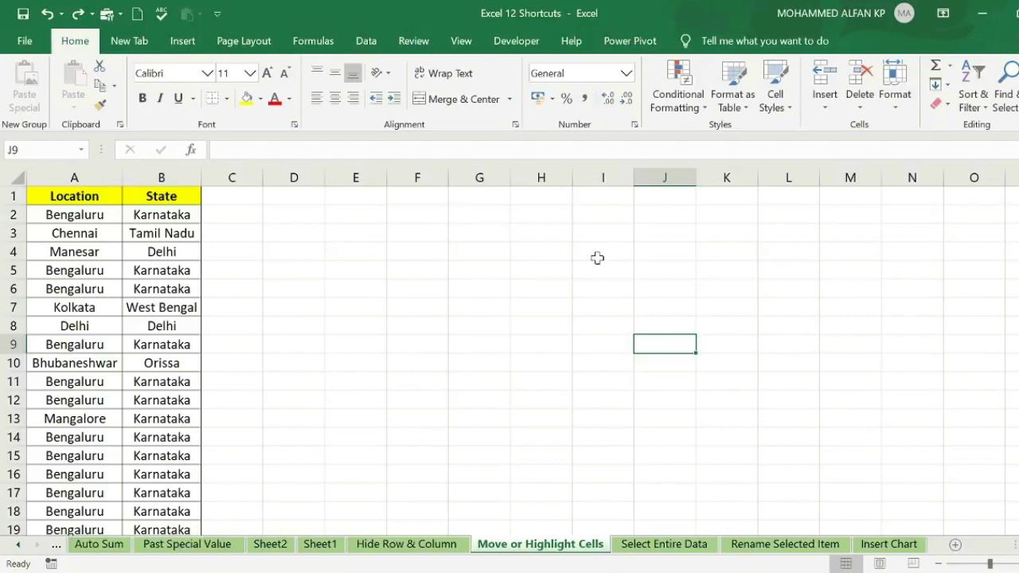
- Open the Move or Highlight Cells sheet with the Bengaluru, Karnataka location list
left_click(597, 257)
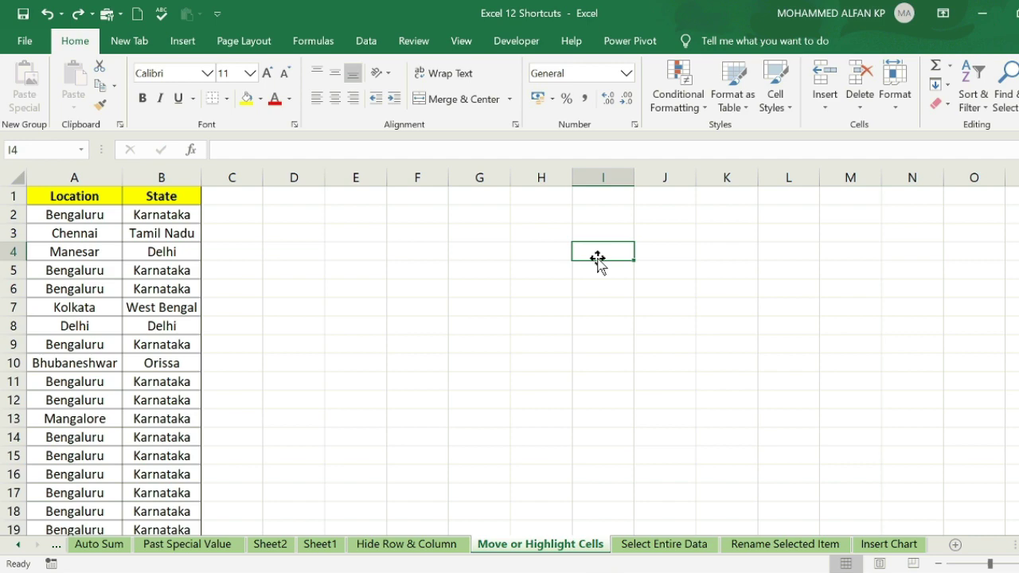
- Drag-select the Location column from header A1 down to row 53, then deselect
left_click(39, 195)
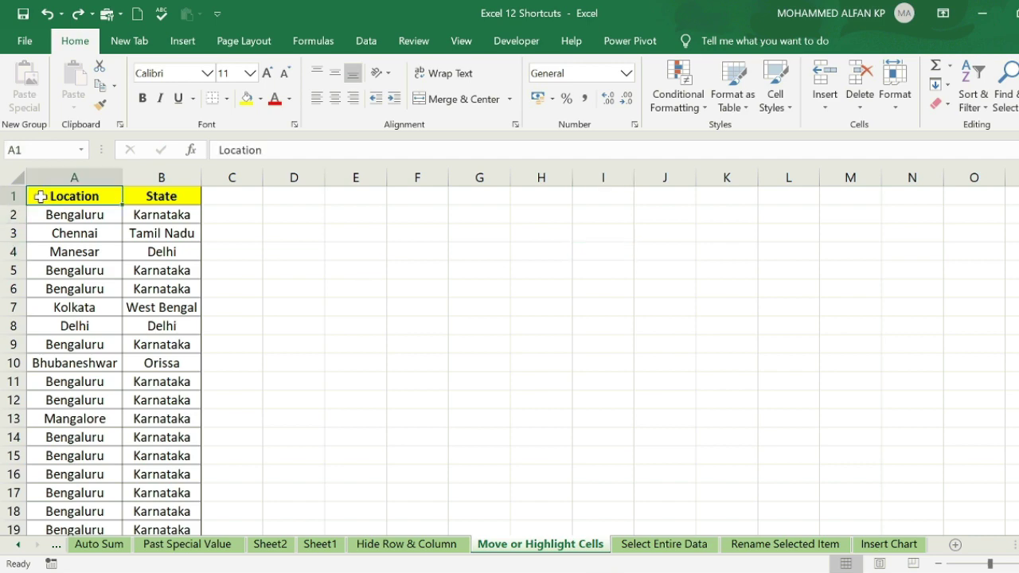
left_click_drag(39, 221, 75, 462)
left_click(74, 460)
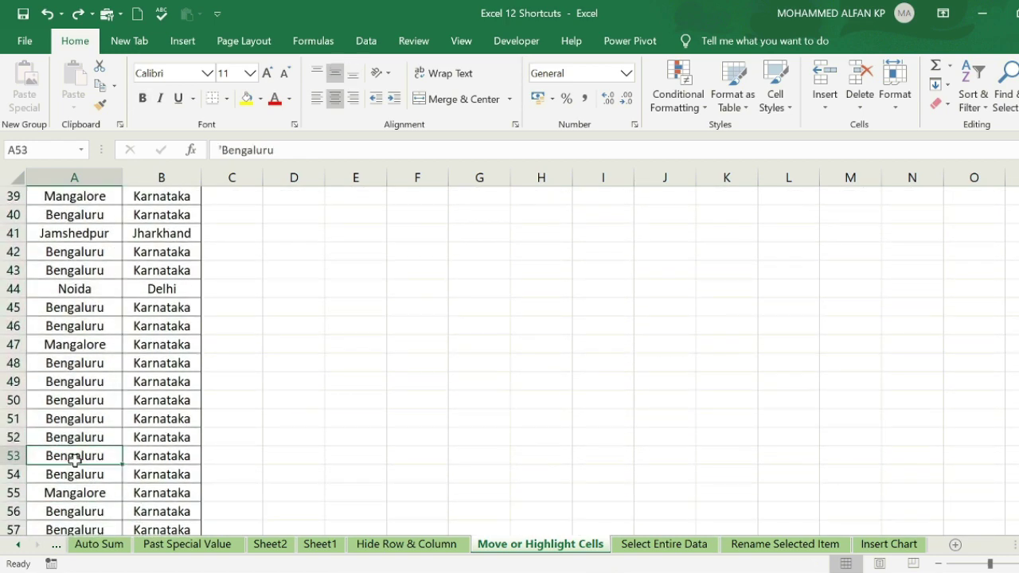
scroll(74, 460, "up", 13)
left_click(336, 346)
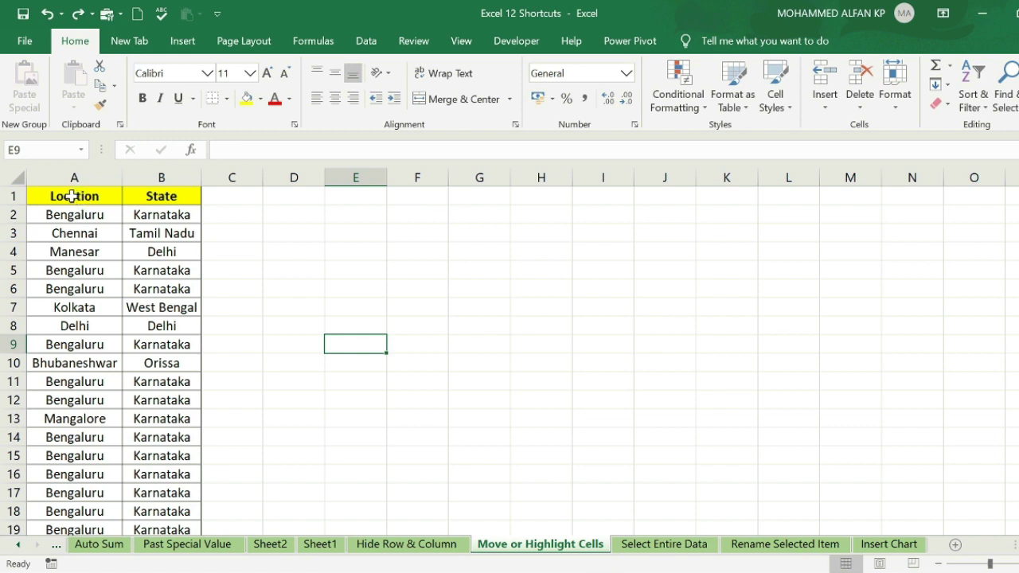
- Jump from A1 to the last Location entry, then select column C upward from C641
left_click(72, 196)
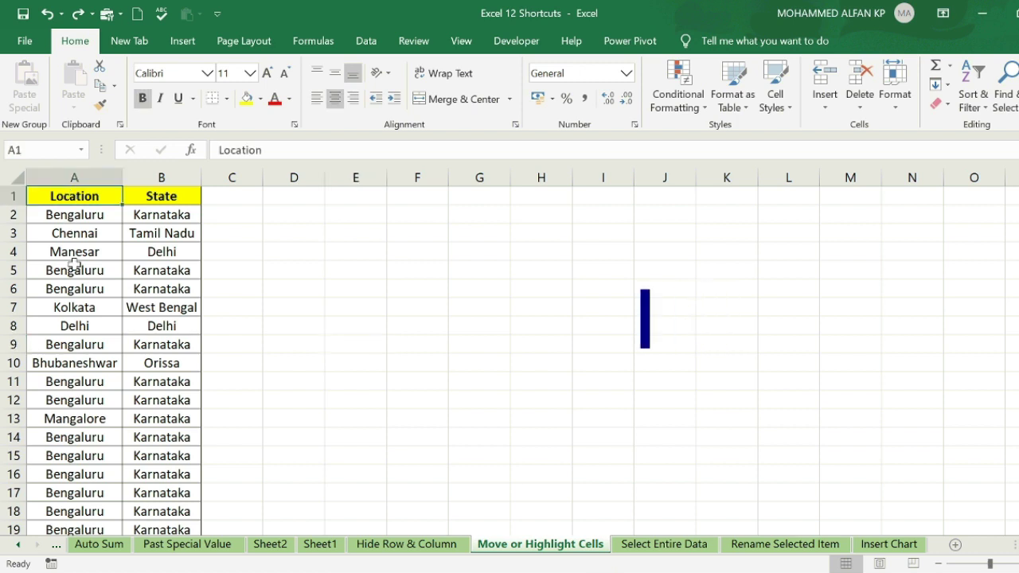
key("ctrl+Down")
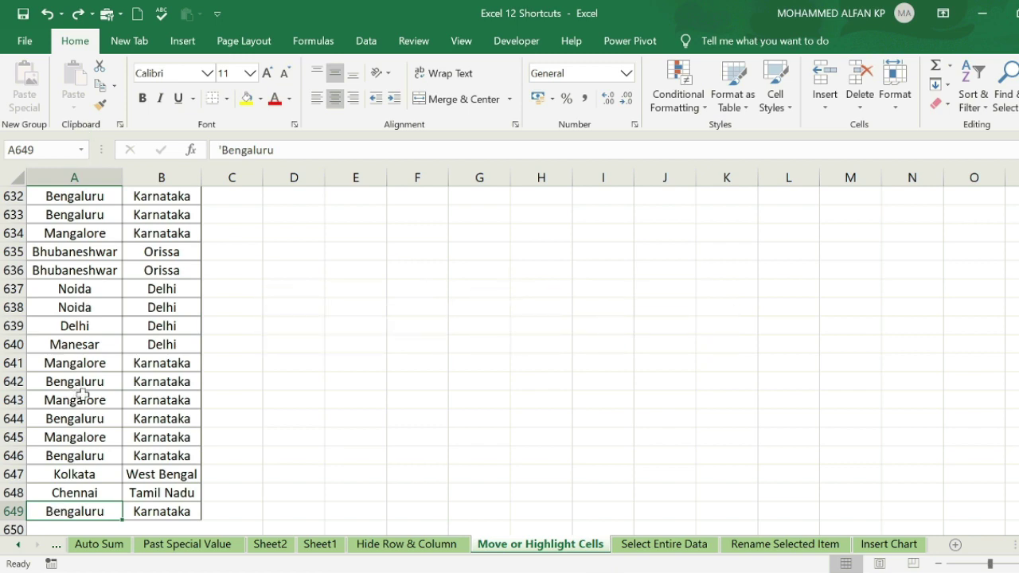
left_click(248, 367)
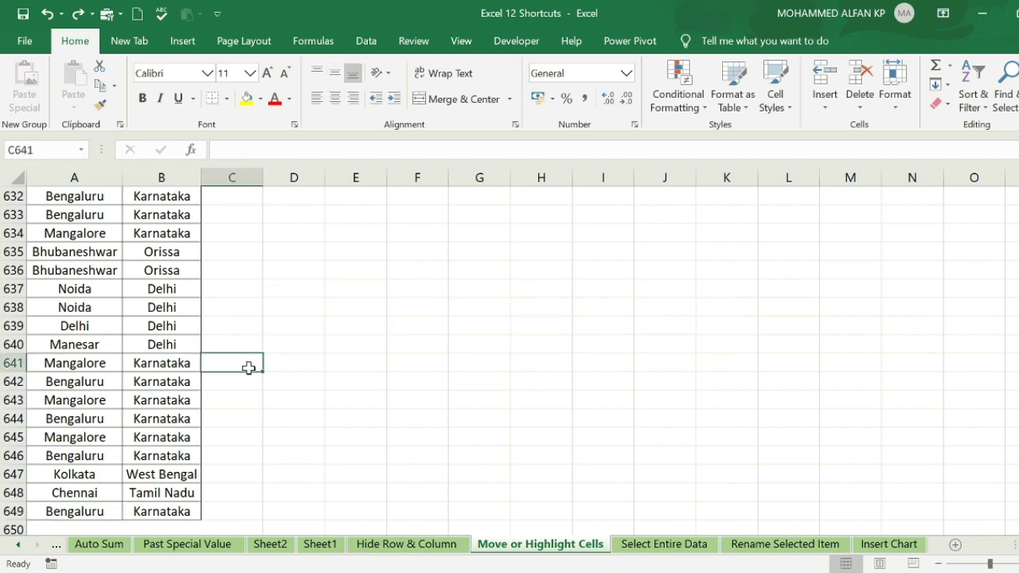
key("ctrl+shift+Up")
- Jump from E1 down to the worksheet's final row, 1048576
left_click(352, 343)
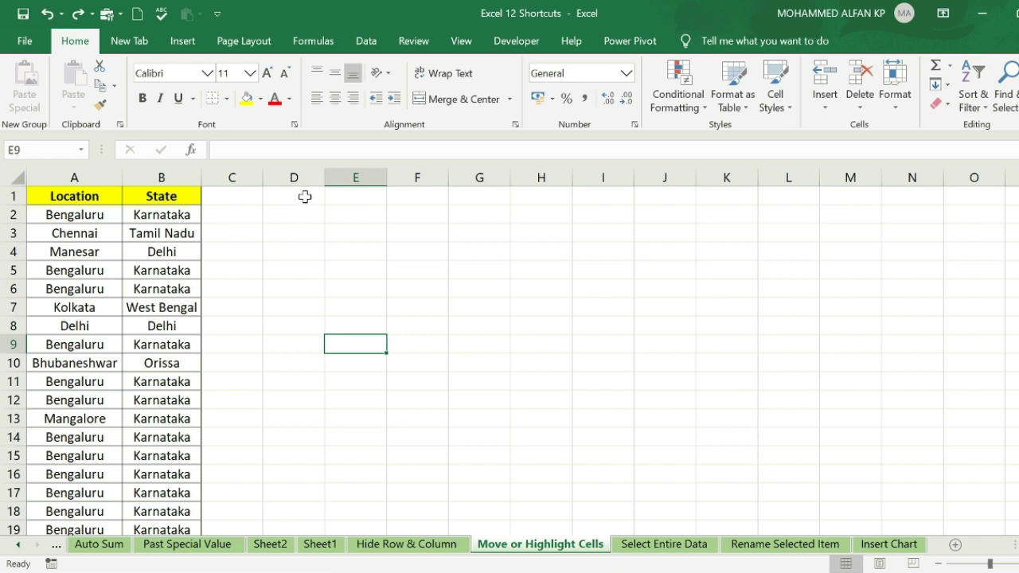
left_click(346, 201)
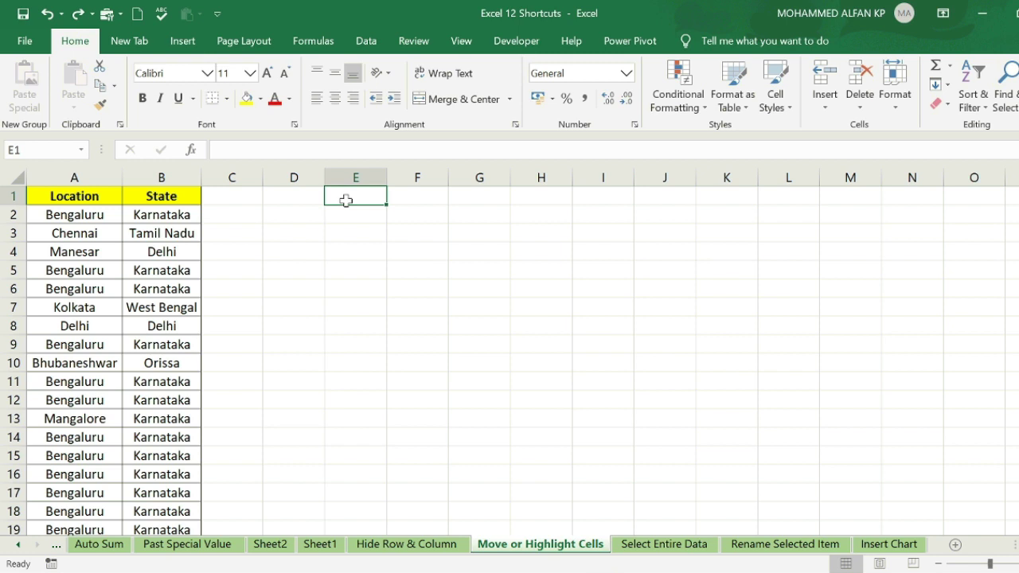
key("ctrl+Down")
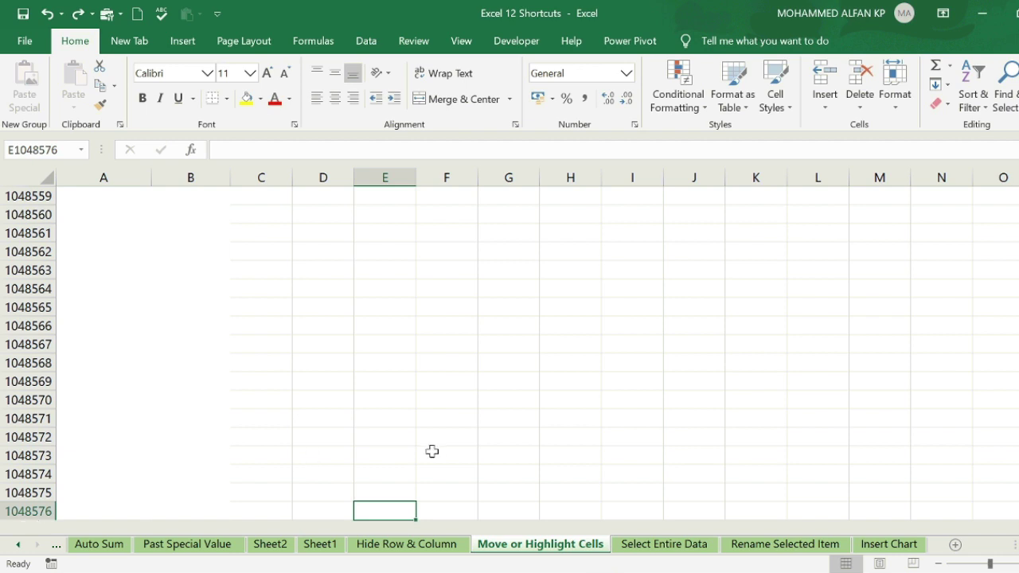
- Jump from F1048566 to column XFD, then move to the Select Entire Data sheet
left_click(453, 327)
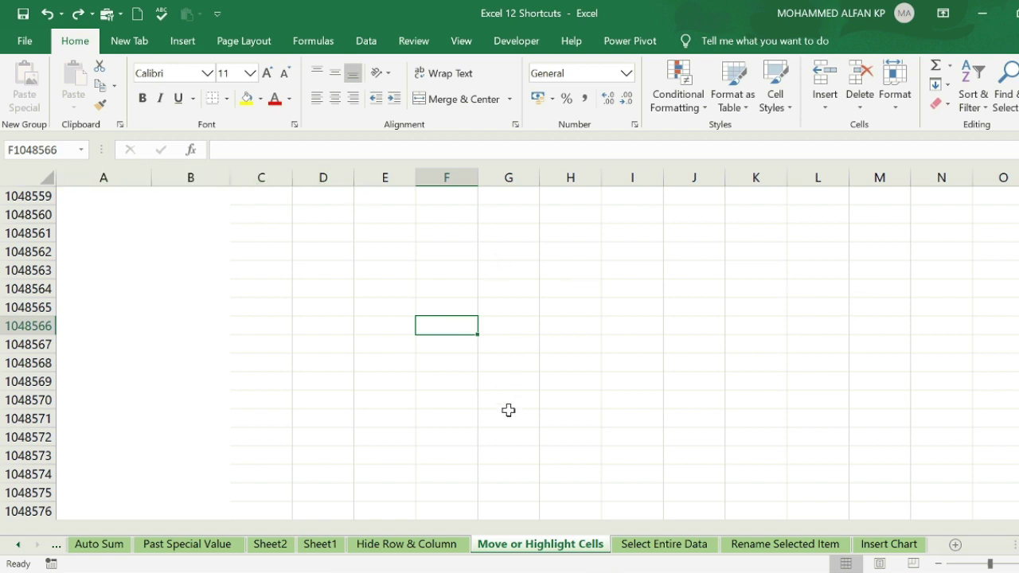
key("ctrl+Right")
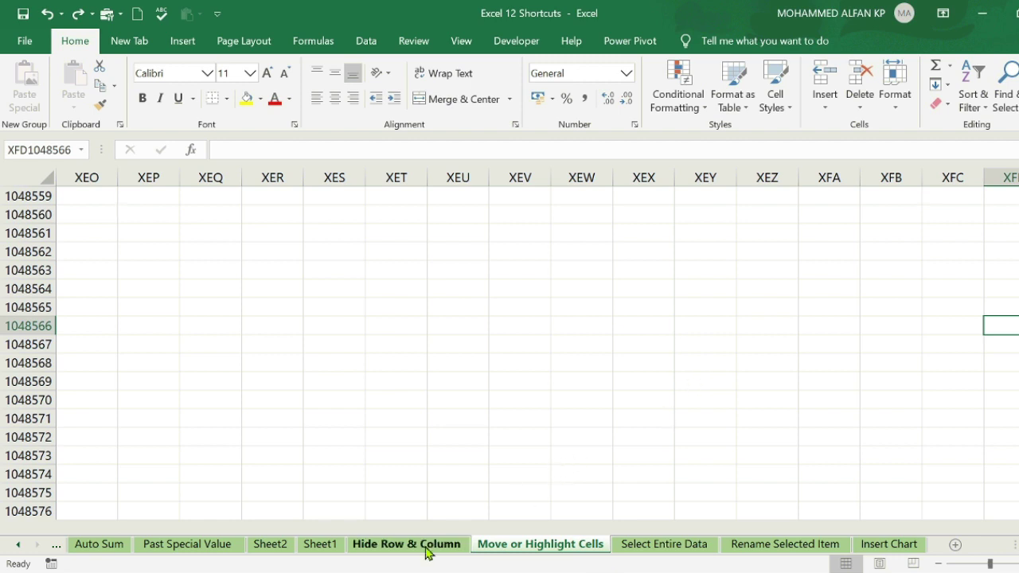
left_click(270, 372)
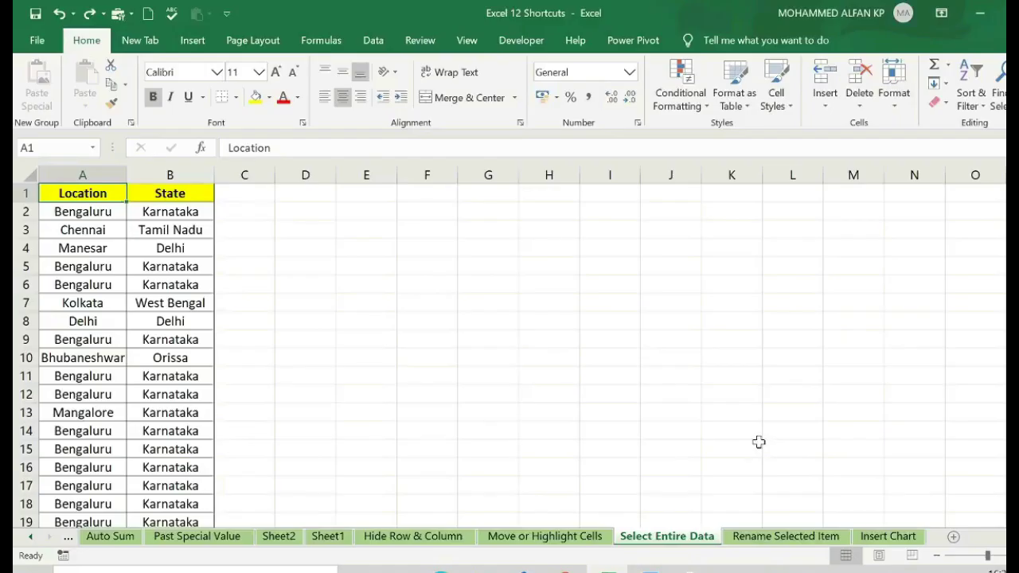
left_click(758, 443)
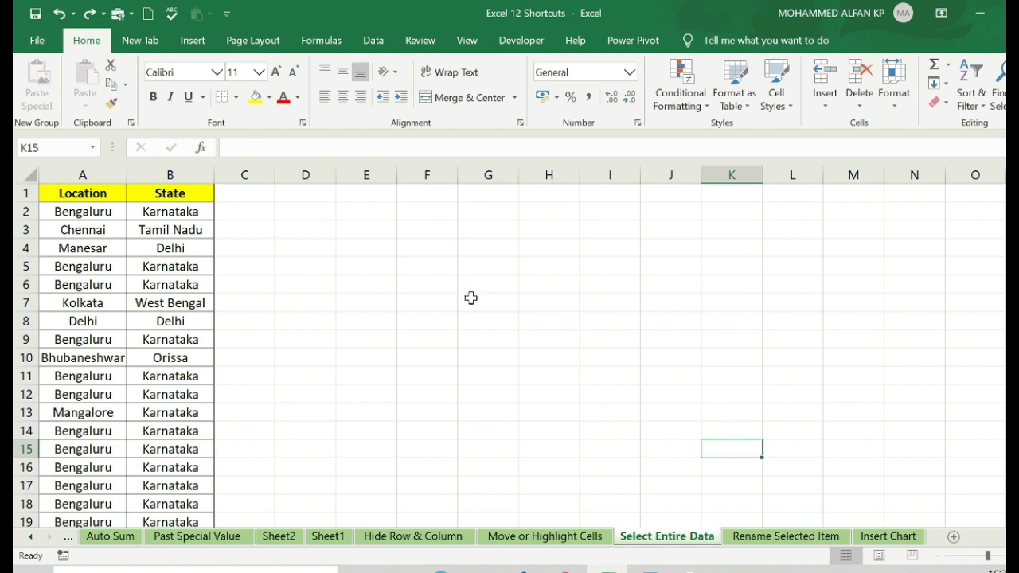
- Drag down the Location column and extend a State column selection up from B235
left_click_drag(83, 193, 82, 493)
left_click(145, 412)
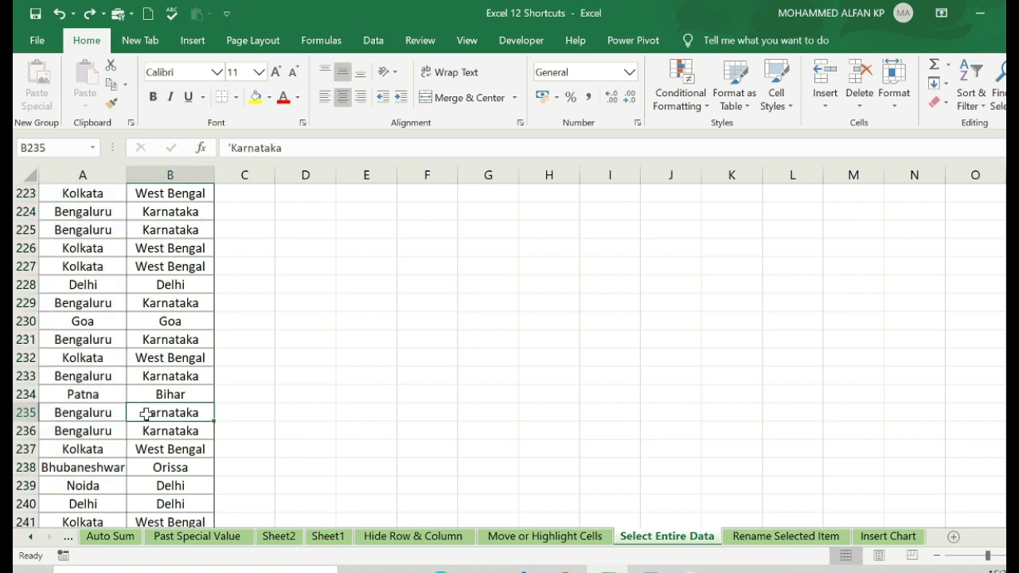
key("ctrl+shift+Up")
left_click(361, 356)
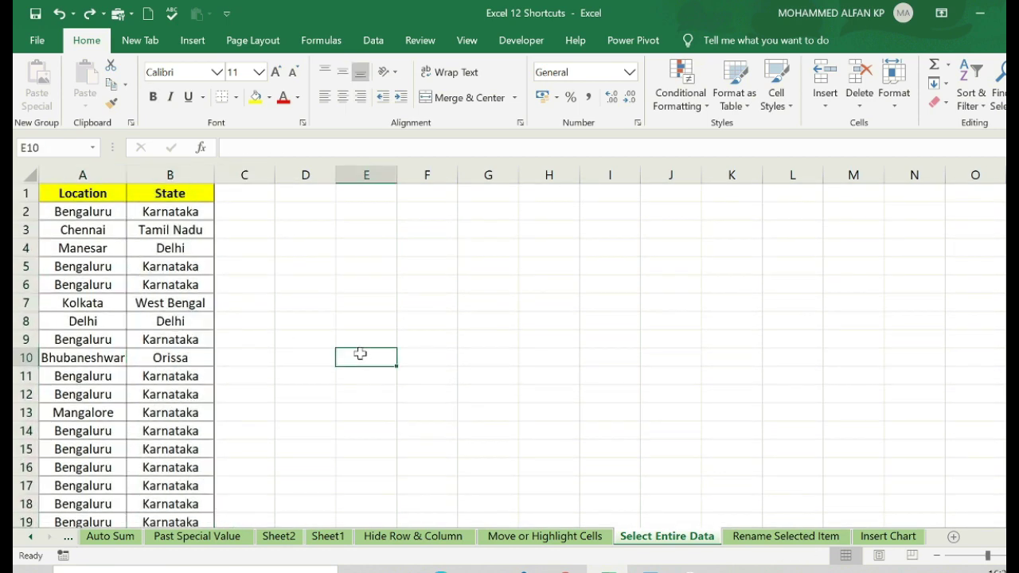
- Select the whole A1:B649 table from A1 with Ctrl+Shift+Down and Ctrl+Shift+Right
left_click(77, 194)
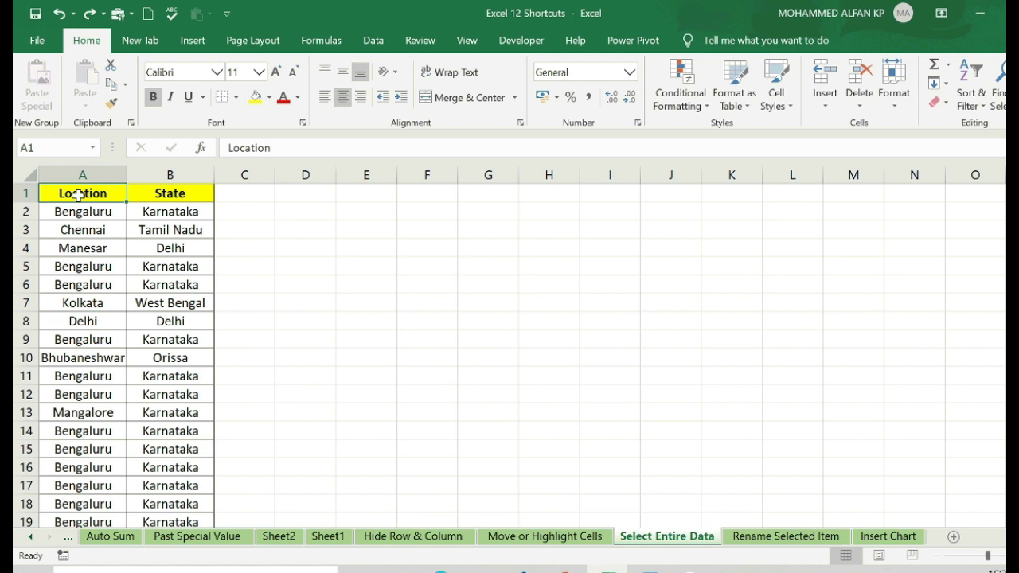
key("ctrl+shift+Down")
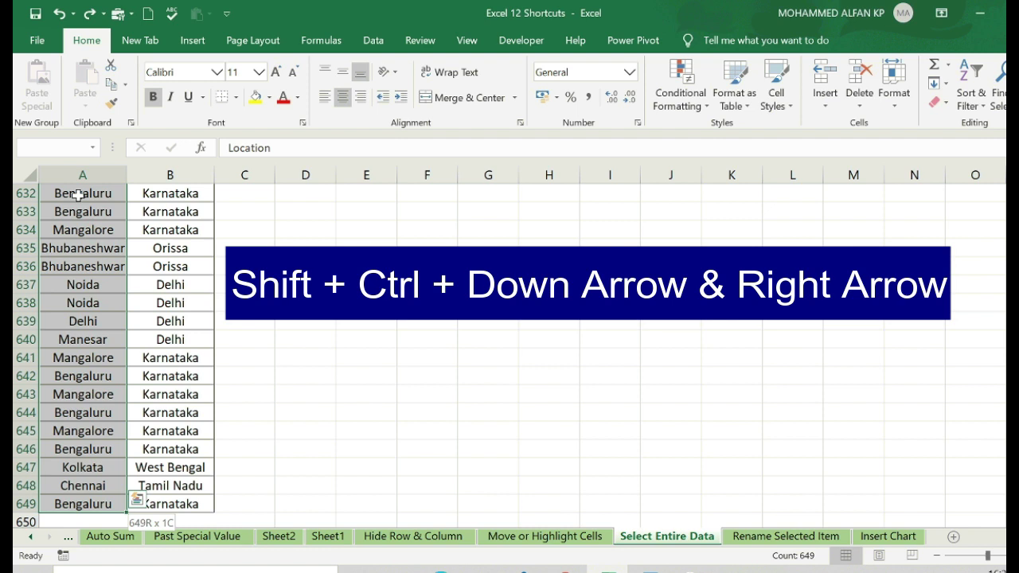
key("ctrl+shift+Right")
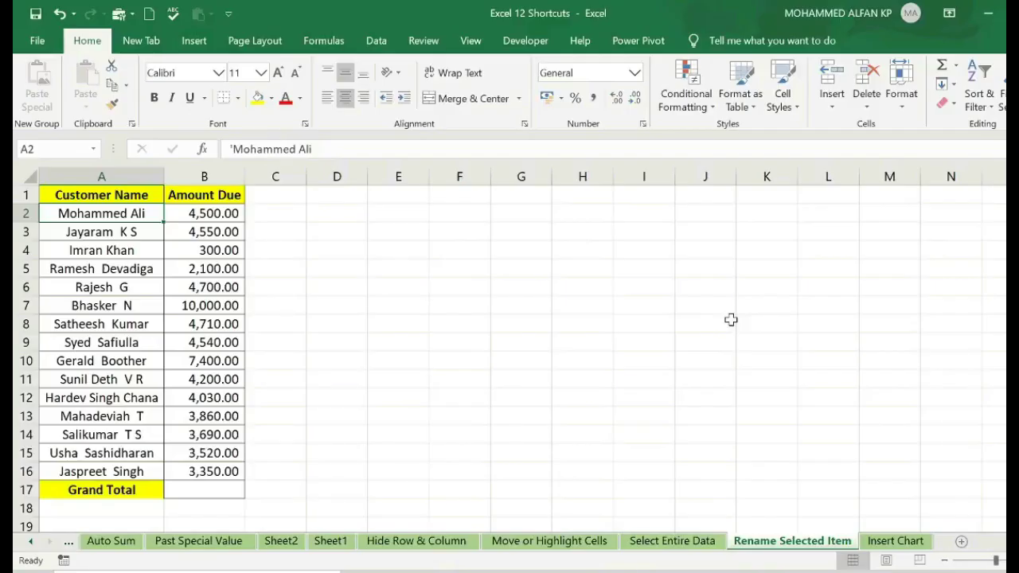
- Show the Rename Selected Item sheet with its Customer Name and Amount Due table
left_click(725, 314)
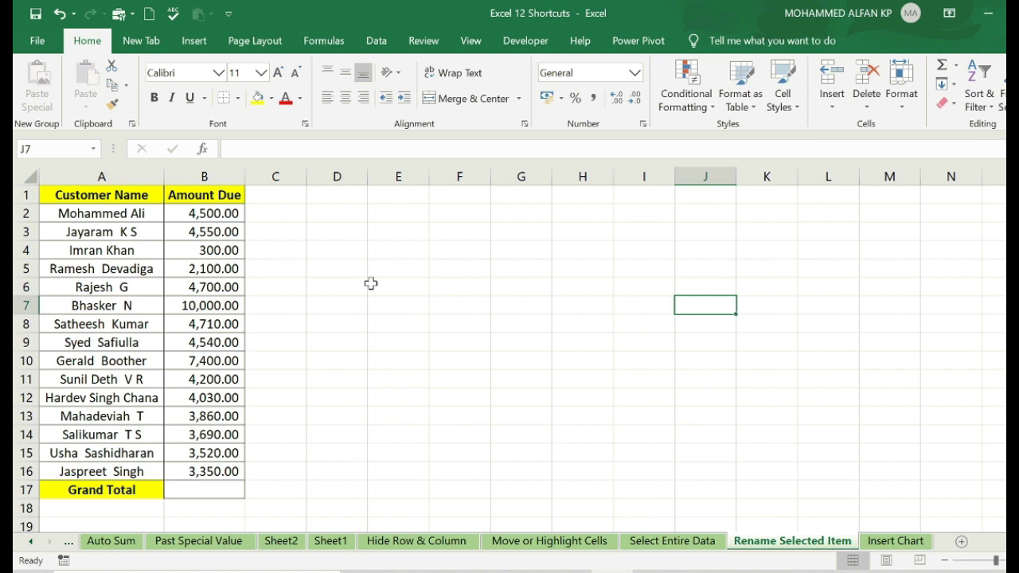
- Correct the spelling of the first customer's name in A2 by editing it in place
left_click(137, 214)
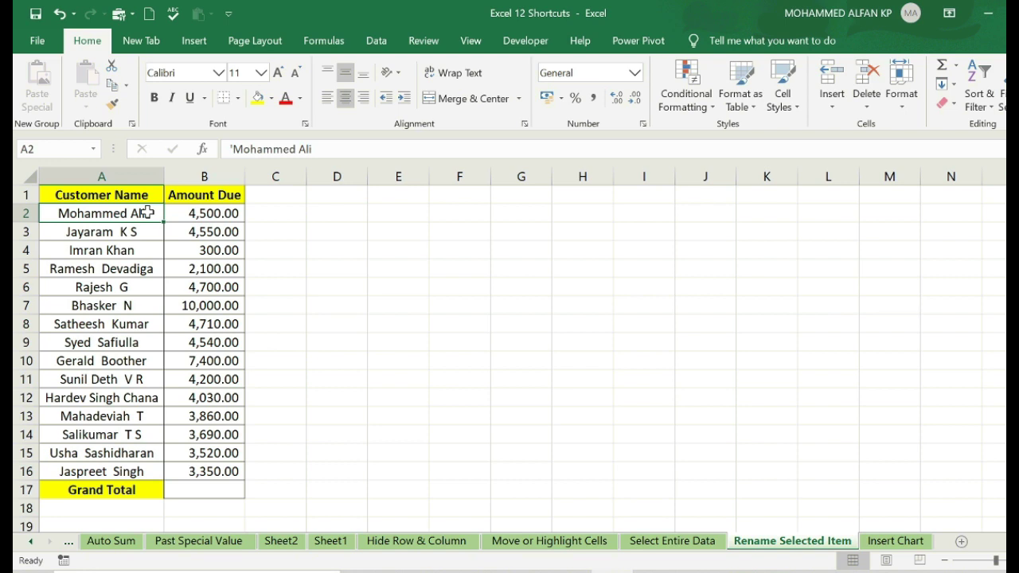
key("F2")
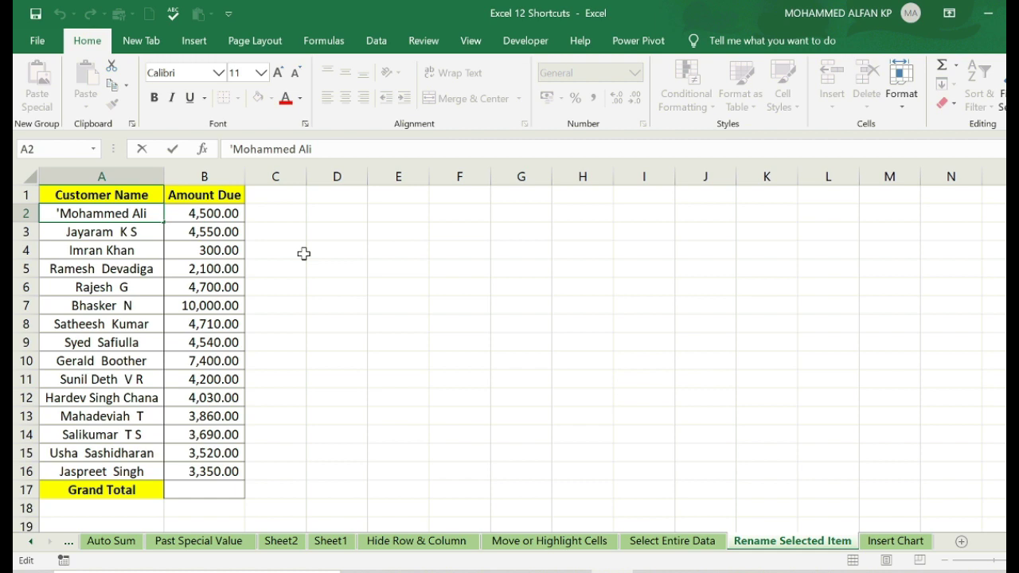
left_click(304, 253)
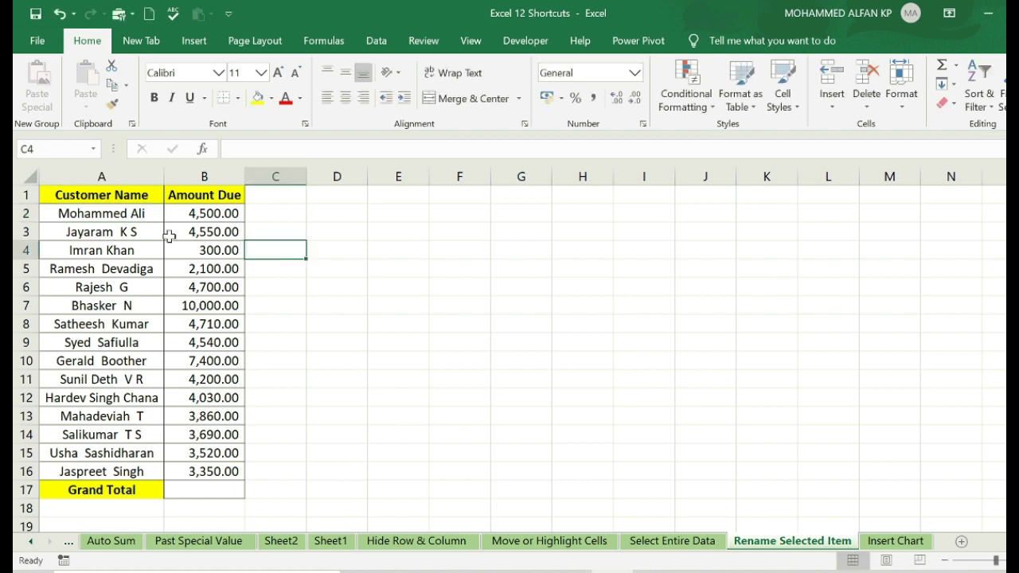
left_click(137, 214)
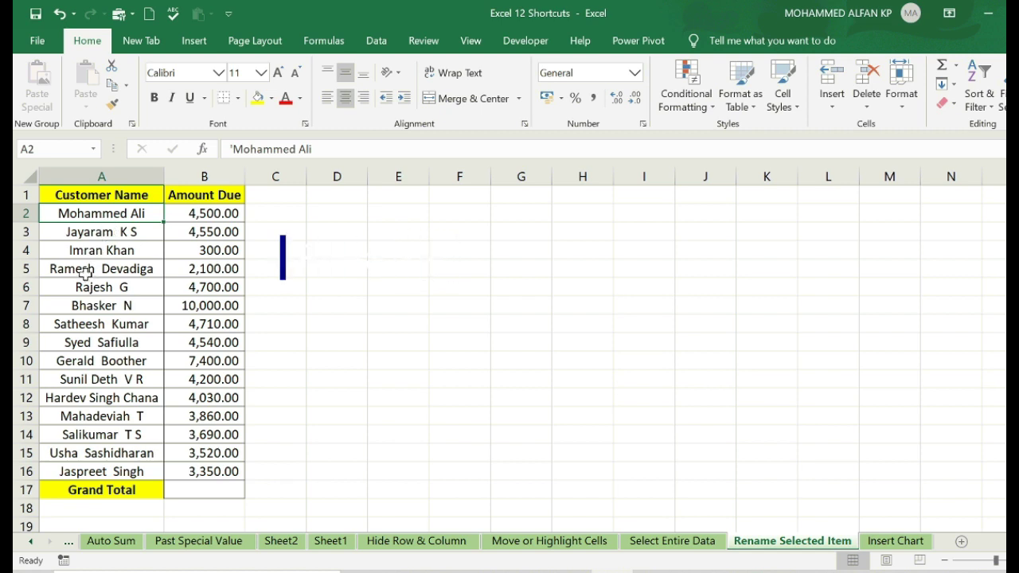
key("F2")
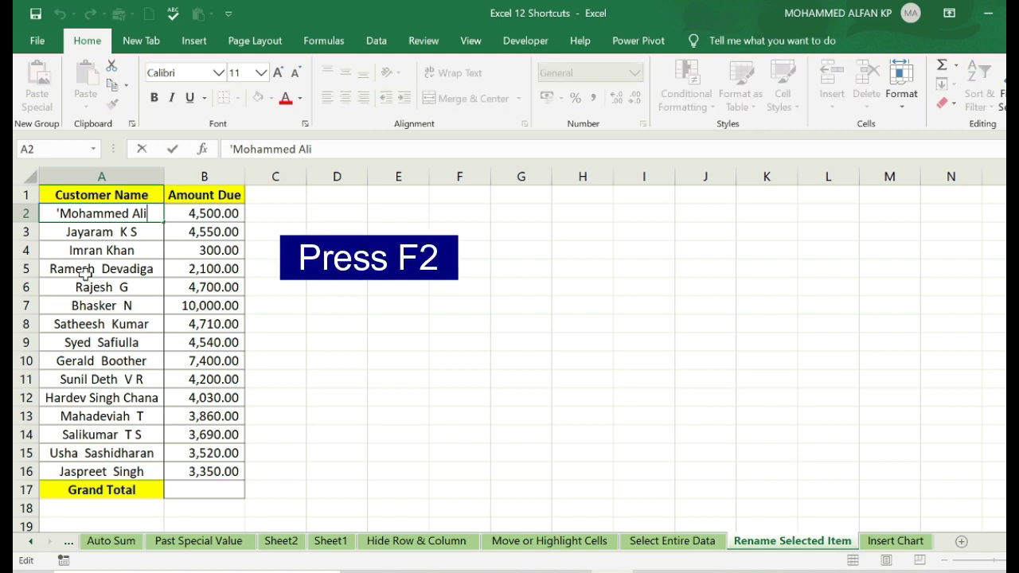
key("BackSpace")
key("BackSpace")
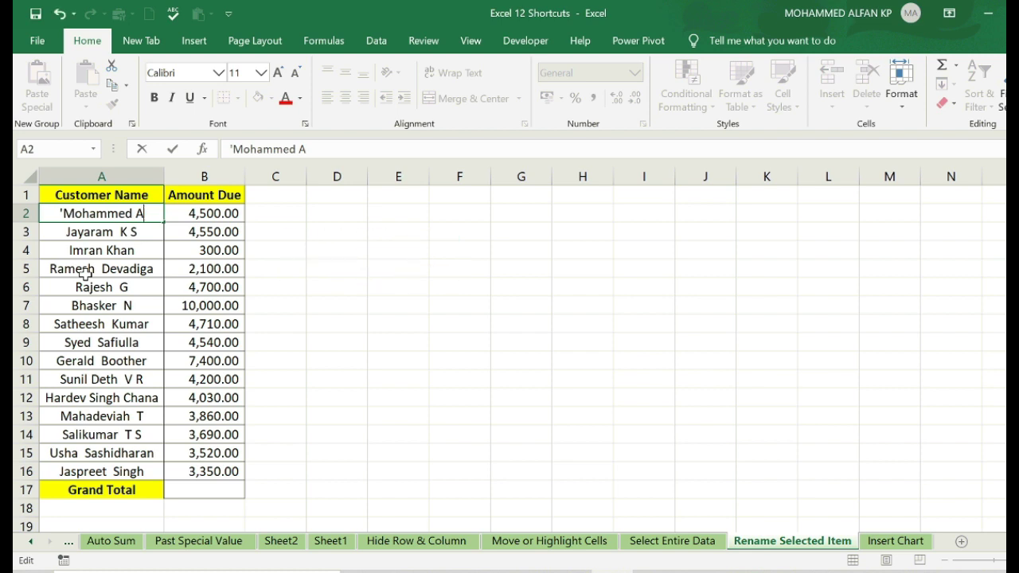
type("Jmal")
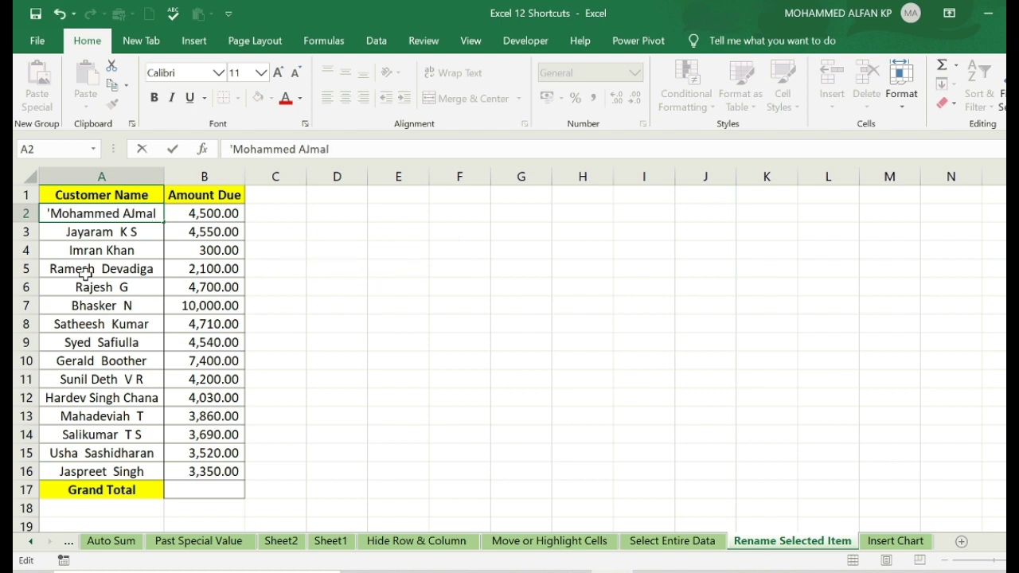
key("Return")
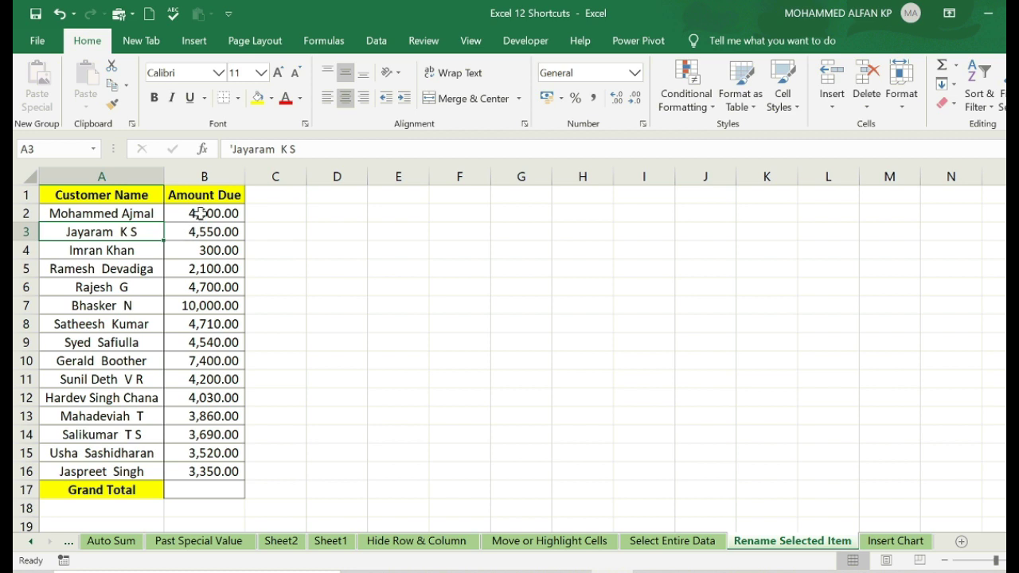
- Change B2's Amount Due from 4,500.00 to 5,000.00
left_click(201, 214)
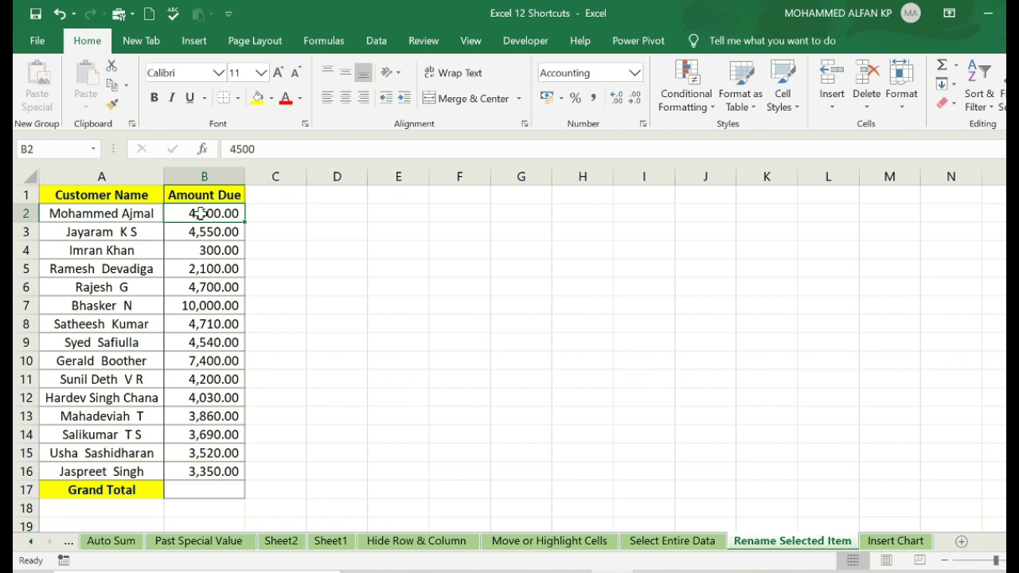
key("F2")
key("BackSpace")
key("BackSpace")
key("BackSpace")
key("BackSpace")
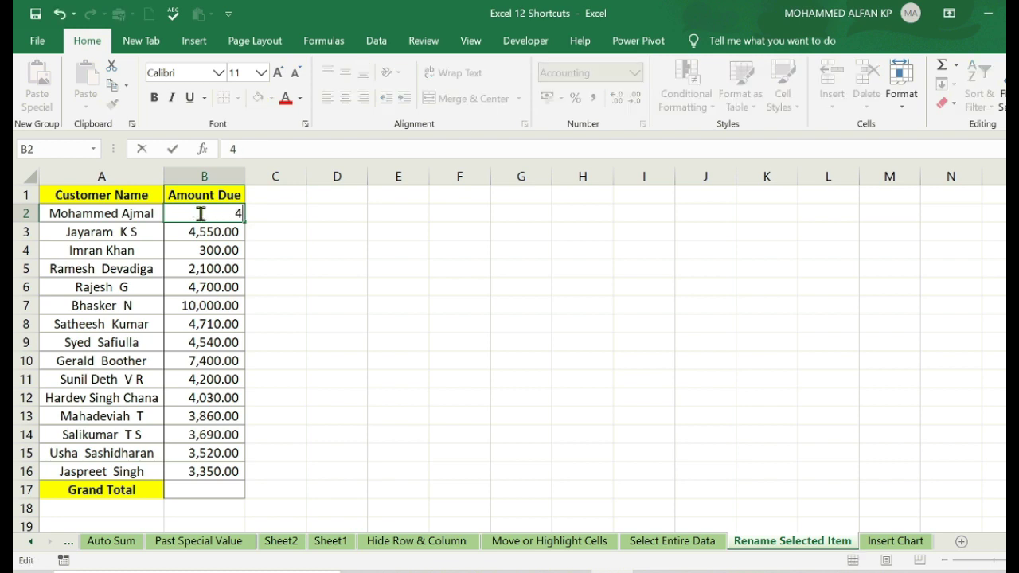
type("5,0")
type("000")
key("Return")
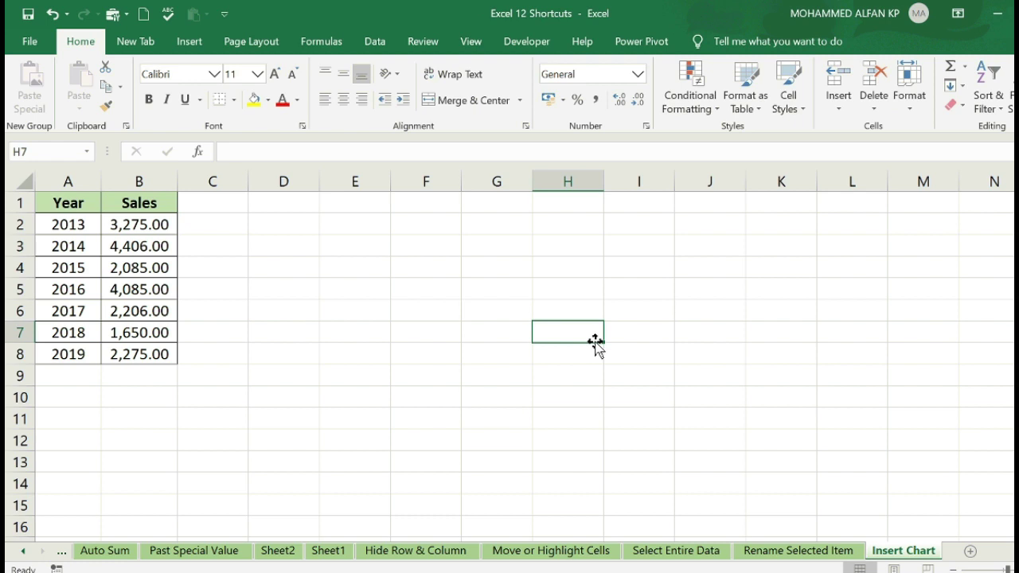
- Select the Year and Sales table A1:B8 and browse the Insert tab's line chart options
left_click(327, 262)
left_click_drag(59, 201, 153, 355)
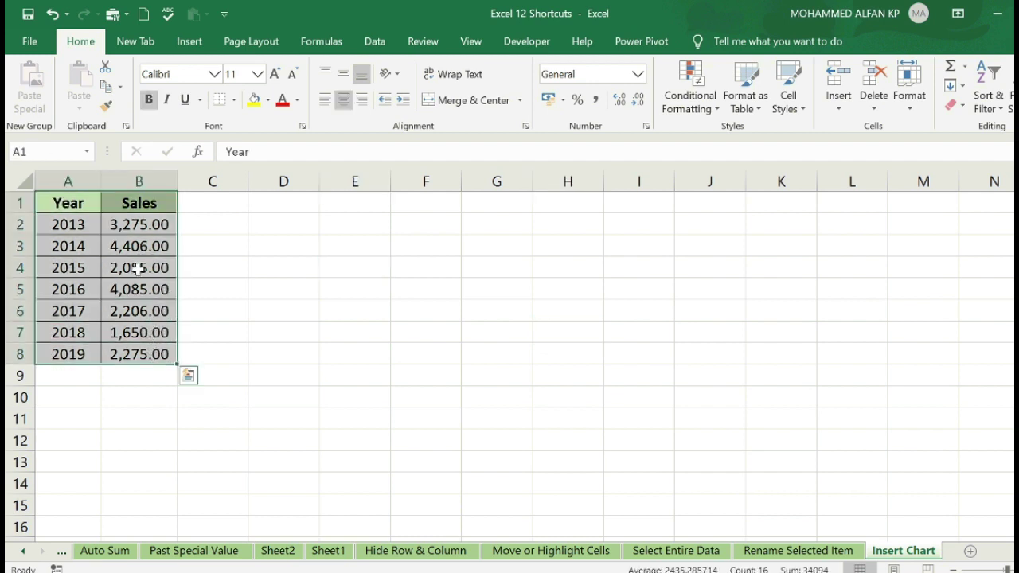
left_click(189, 44)
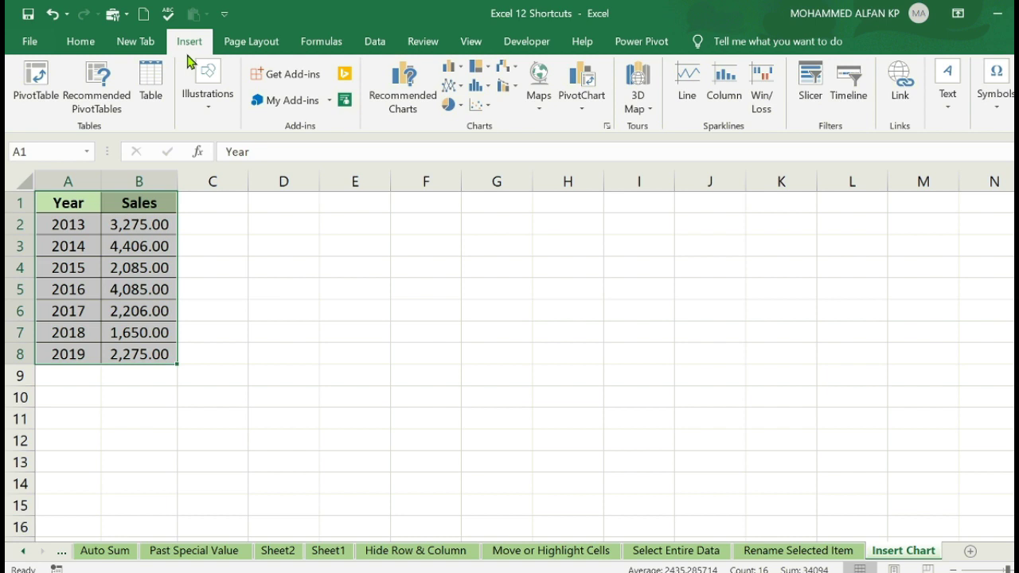
left_click(460, 88)
left_click(460, 88)
- Insert a default clustered column chart of A1:B8 with Alt+F1, leaving its chart type unchanged
left_click(365, 286)
left_click(65, 202)
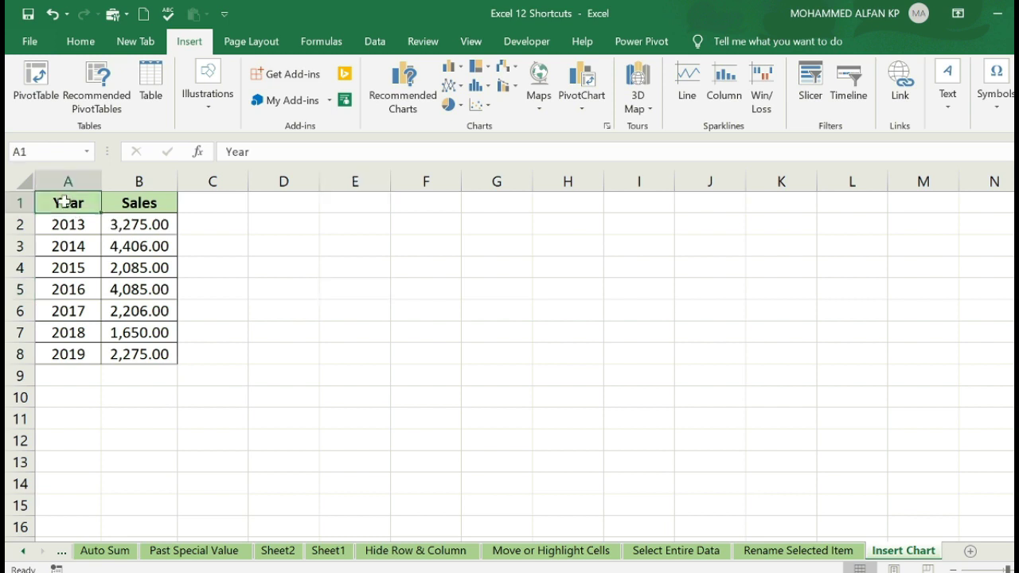
left_click_drag(66, 203, 128, 351)
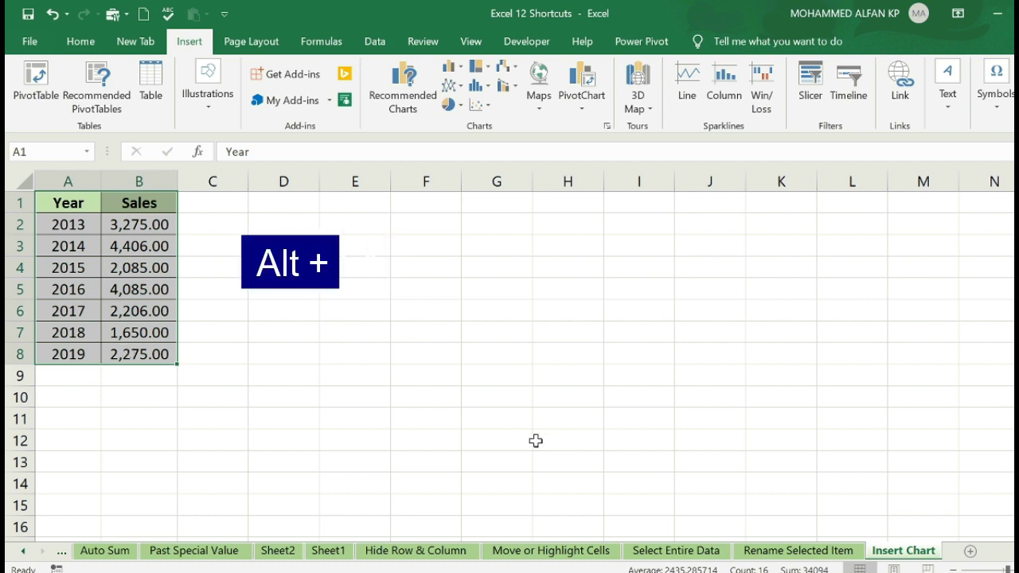
key("alt+F1")
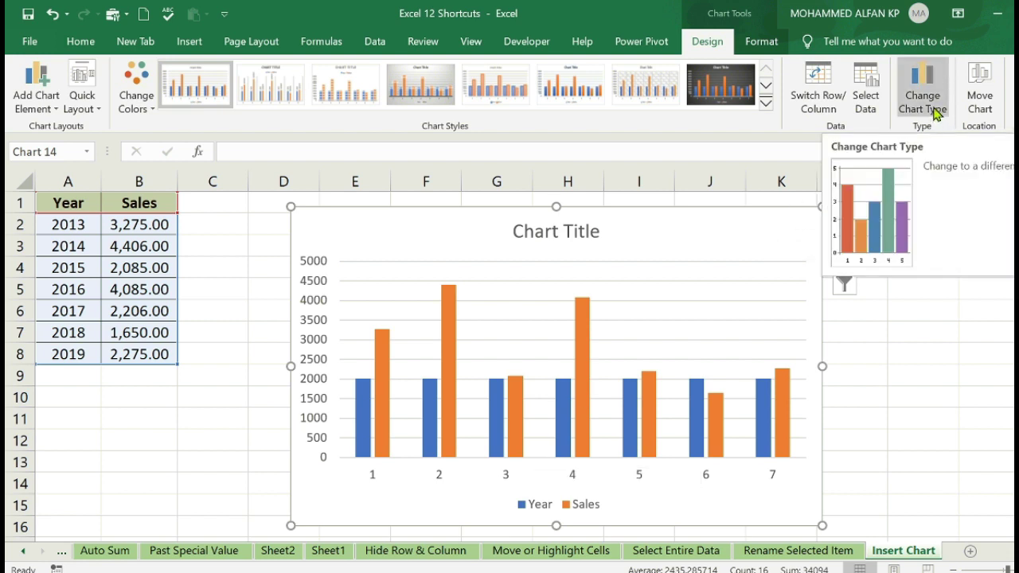
left_click(936, 114)
left_click(806, 46)
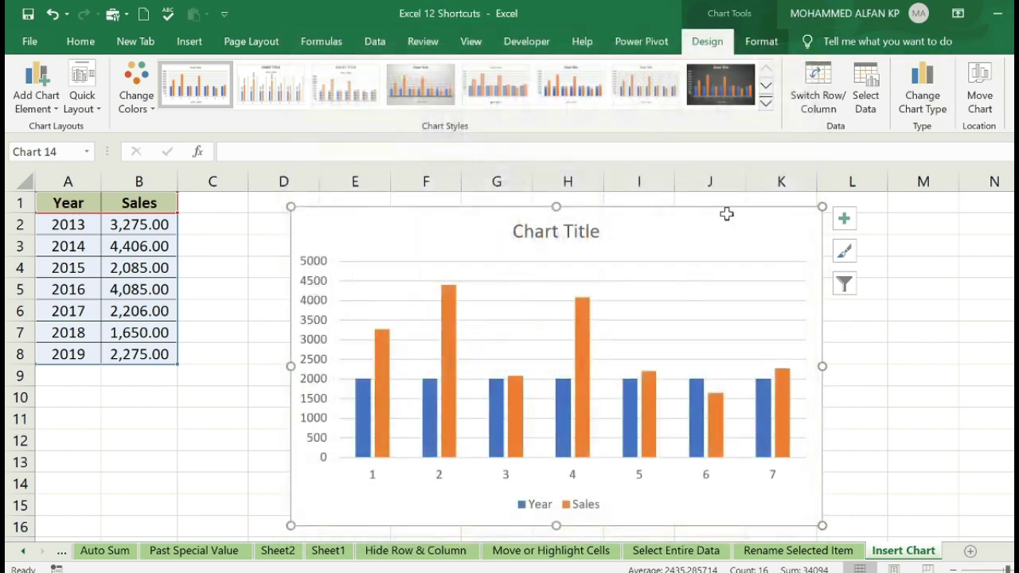